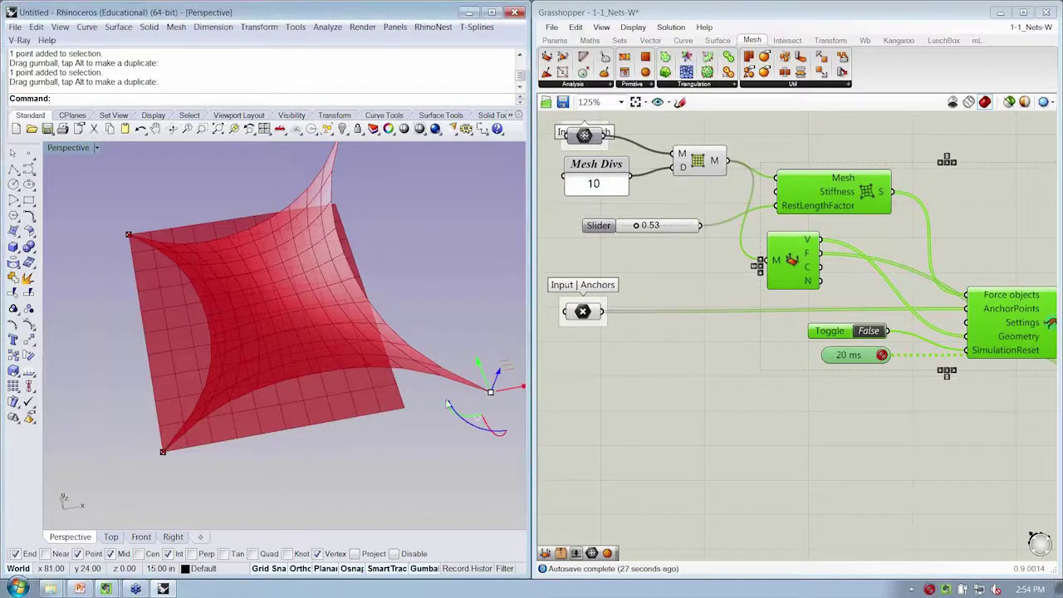
Examine the relaxed net and its flat base mesh from several angles in the perspective view.
right_drag(648, 356, 639, 356)
click(665, 349)
click(423, 383)
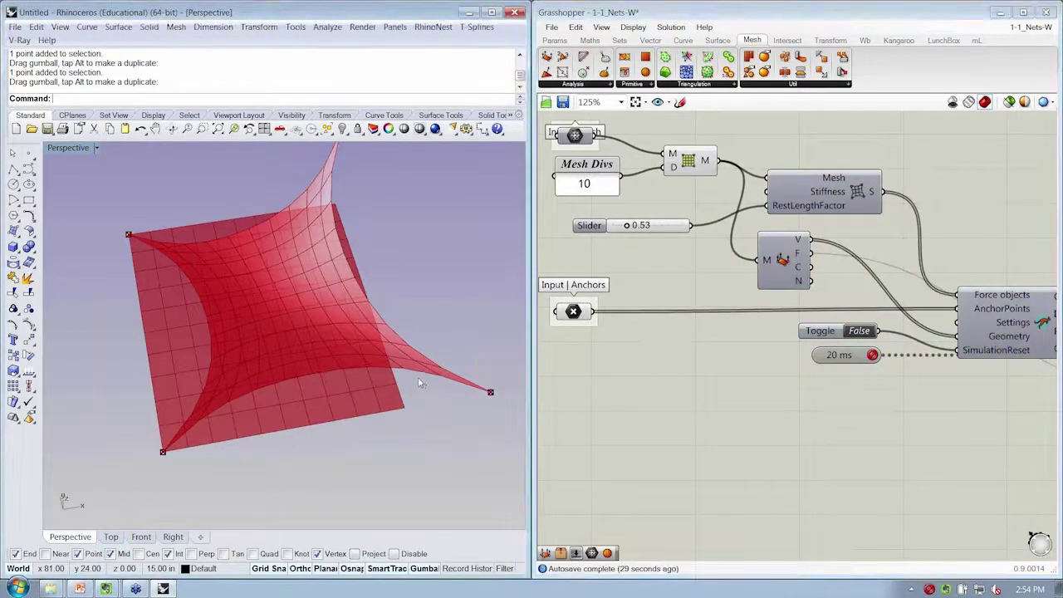
click(83, 147)
click(76, 161)
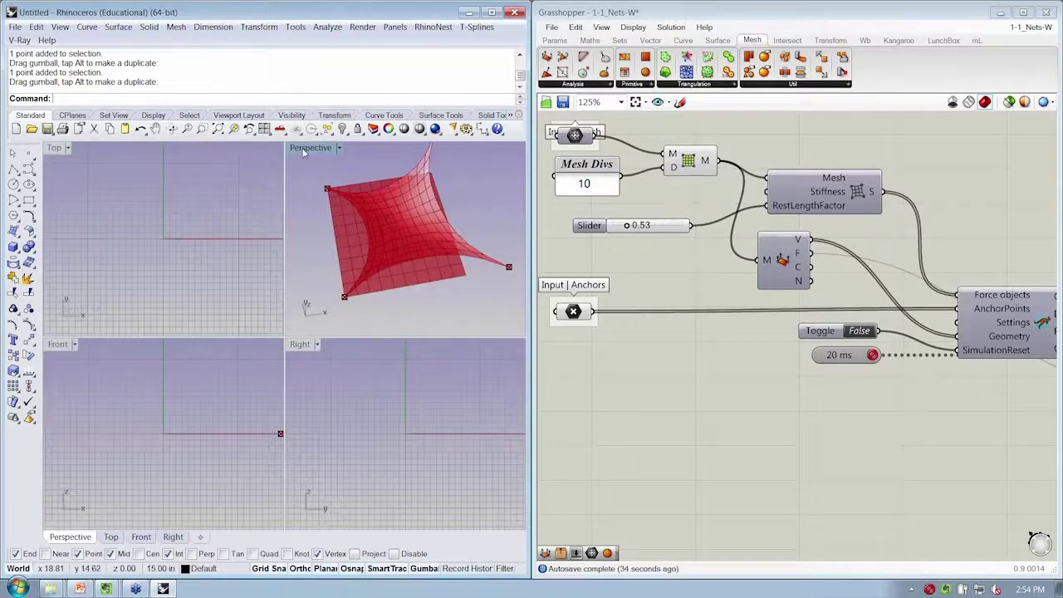
double_click(308, 149)
right_drag(285, 283, 232, 276)
right_drag(333, 385, 342, 407)
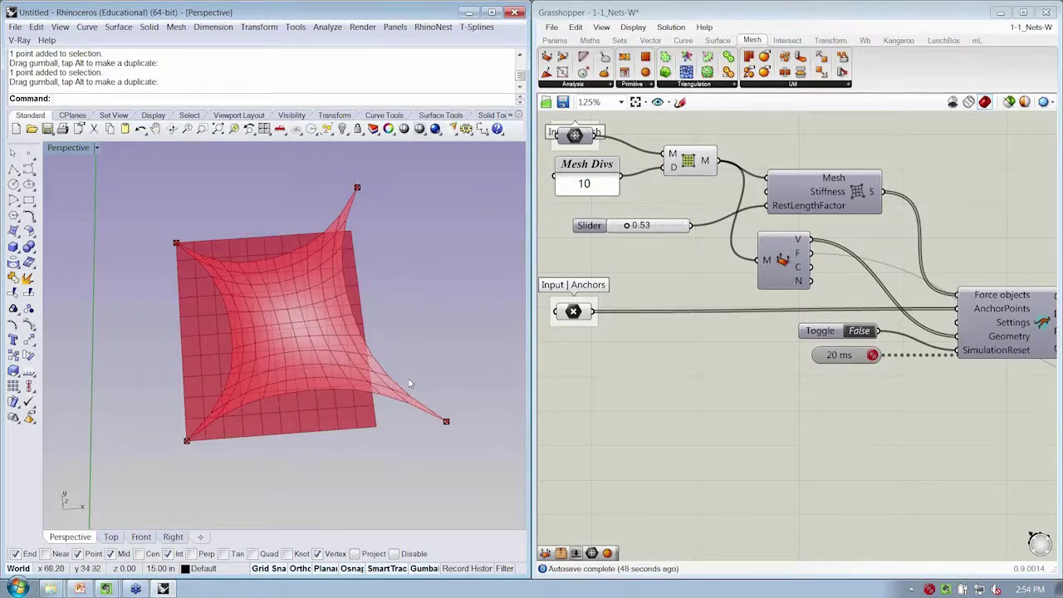
right_drag(403, 425, 402, 413)
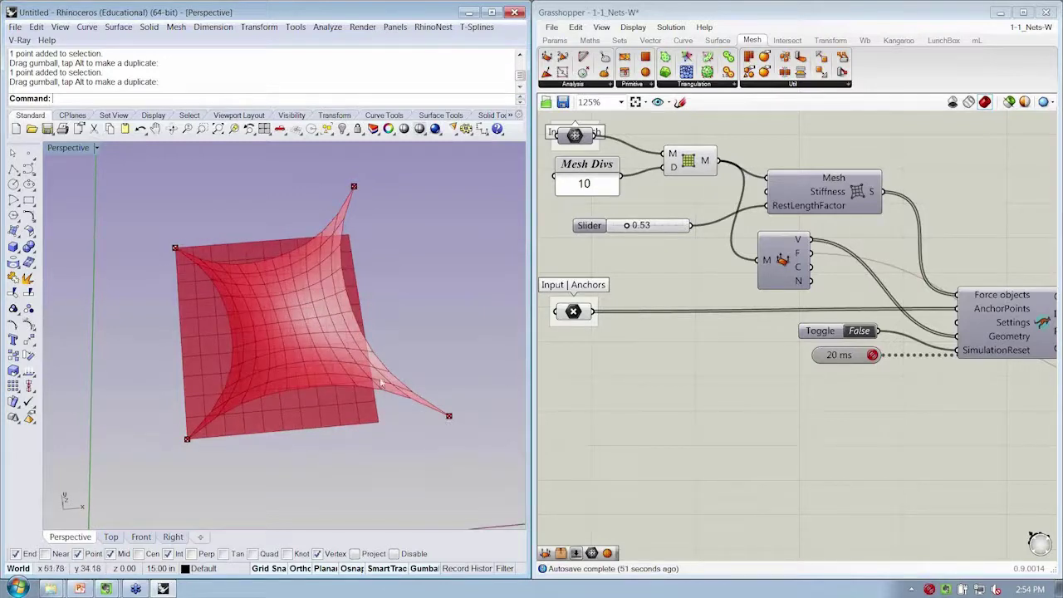
right_drag(385, 385, 269, 415)
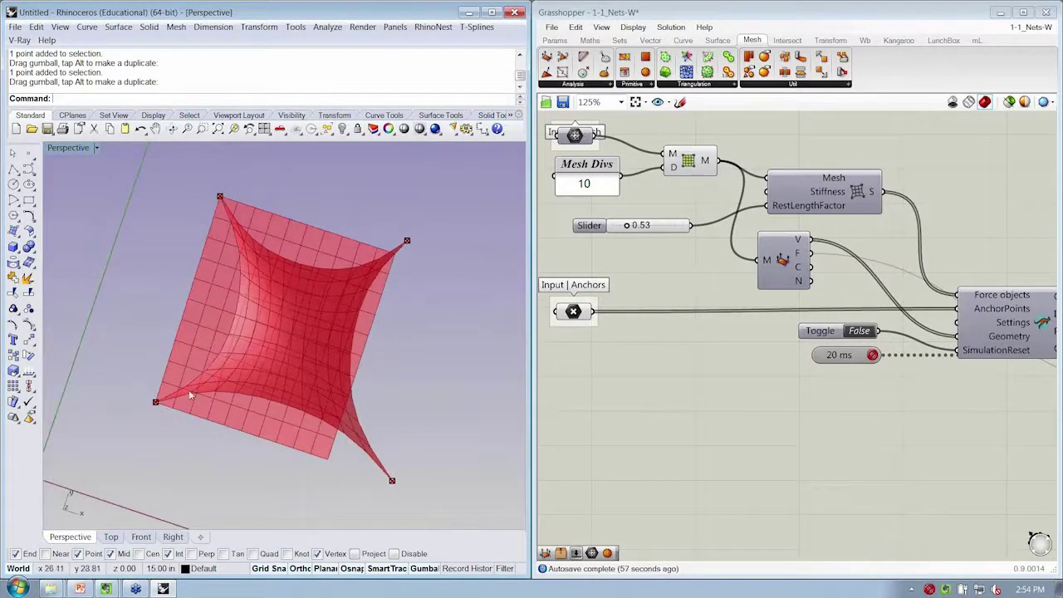
right_drag(424, 249, 116, 408)
Turn off the preview of the QuadDiv component that shows the flat base mesh.
right_drag(716, 291, 716, 312)
right_click(689, 183)
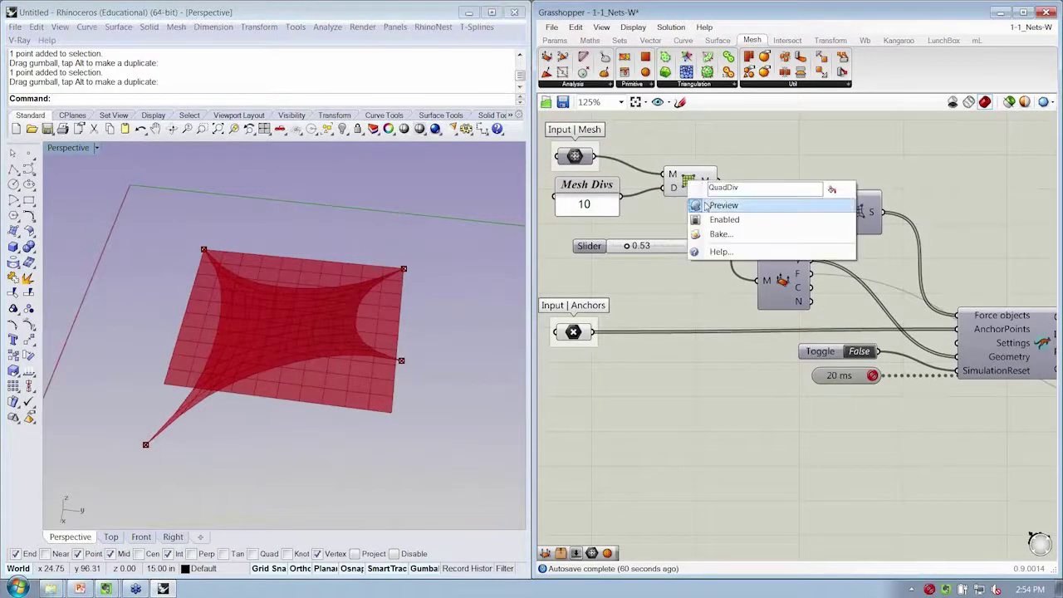
click(721, 207)
Move one corner anchor point of the net and free the timers so the simulation updates.
right_drag(179, 346, 419, 208)
click(413, 211)
right_drag(441, 283, 525, 356)
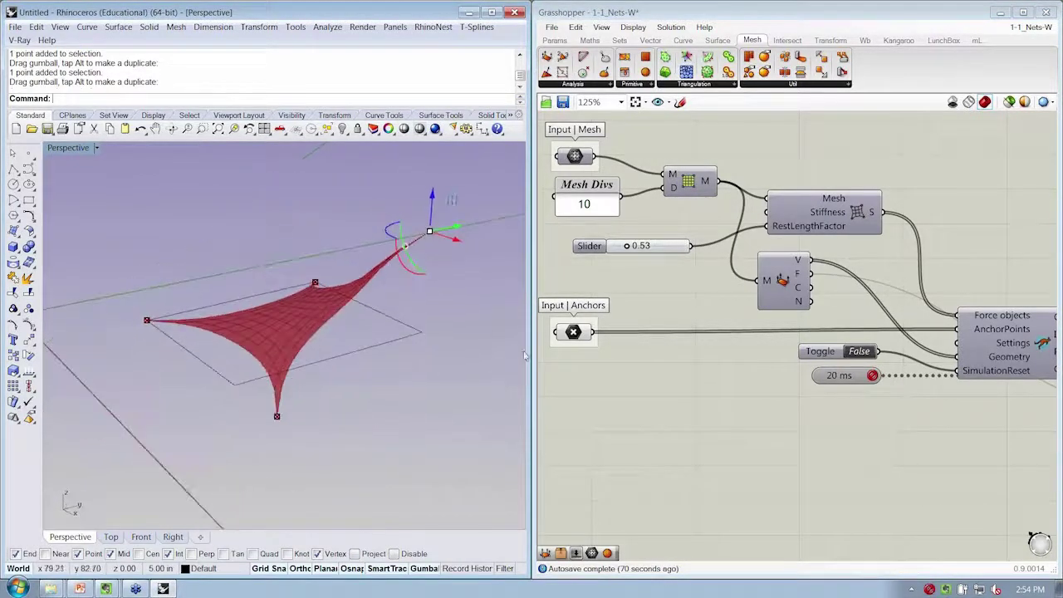
click(928, 591)
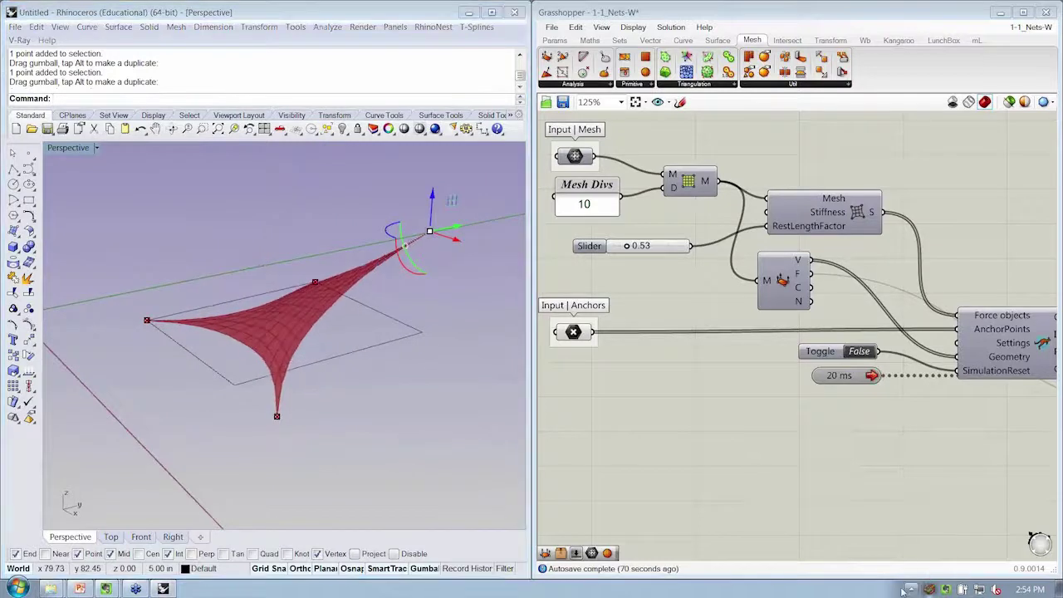
Move another corner anchor point along the X axis, away from the net.
right_drag(308, 239, 330, 380)
click(447, 380)
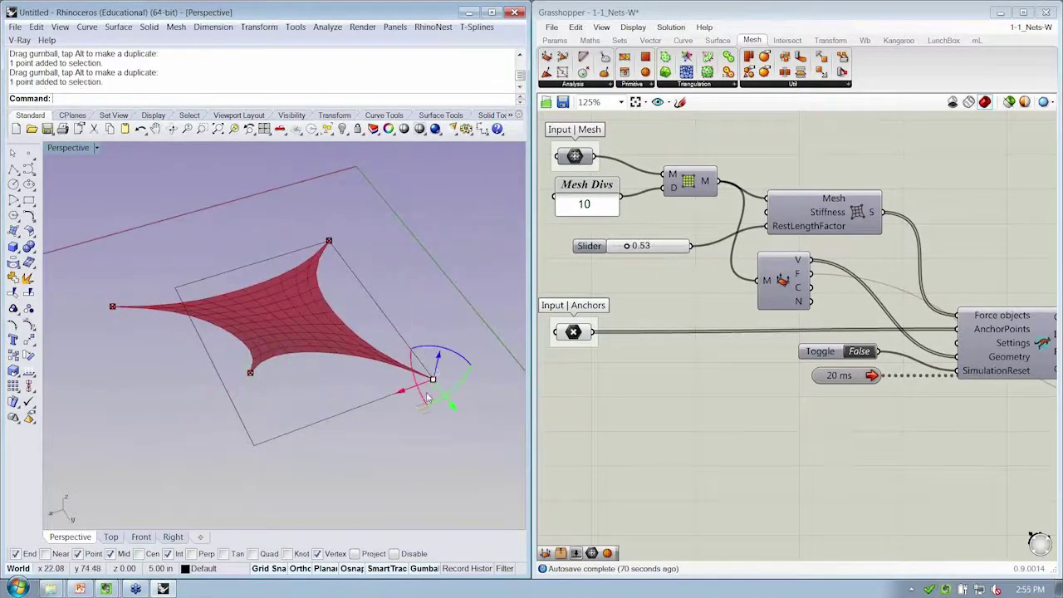
drag(406, 391, 499, 357)
Raise another corner anchor point vertically to stretch the net upward.
right_drag(366, 444, 236, 306)
click(256, 297)
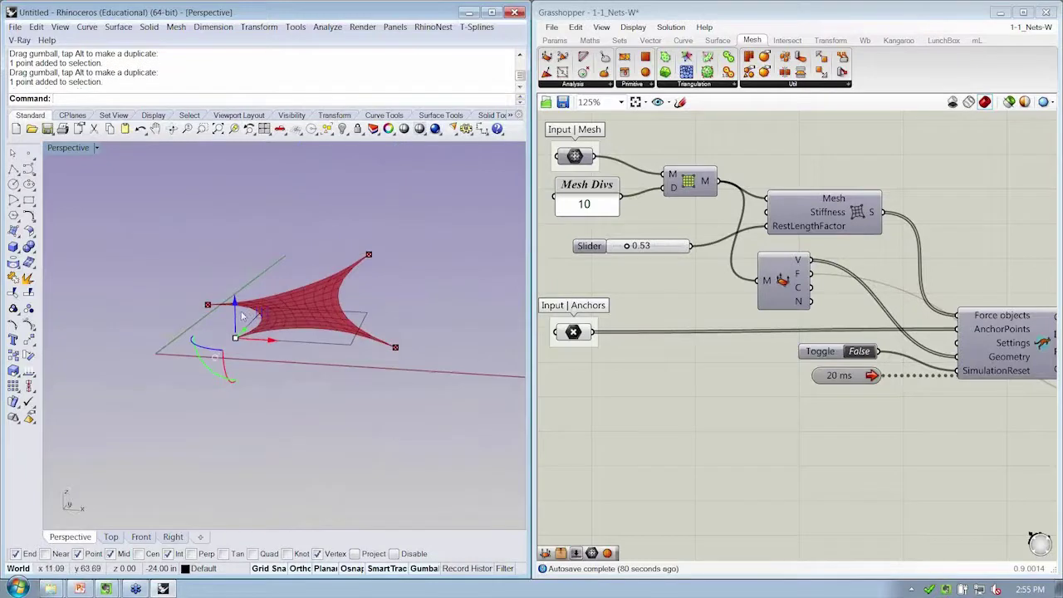
drag(237, 306, 263, 213)
right_drag(241, 312, 348, 258)
right_drag(260, 257, 215, 390)
Disable the timers to pause the net simulation.
right_drag(794, 446, 776, 412)
scroll(900, 391, down, 2)
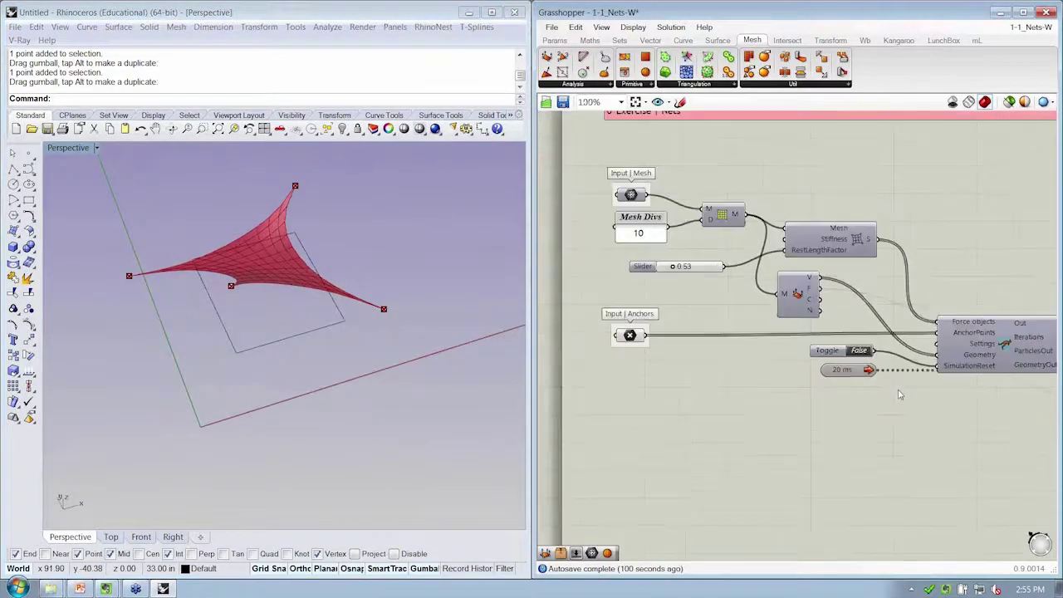
right_drag(900, 391, 841, 383)
scroll(842, 384, down, 2)
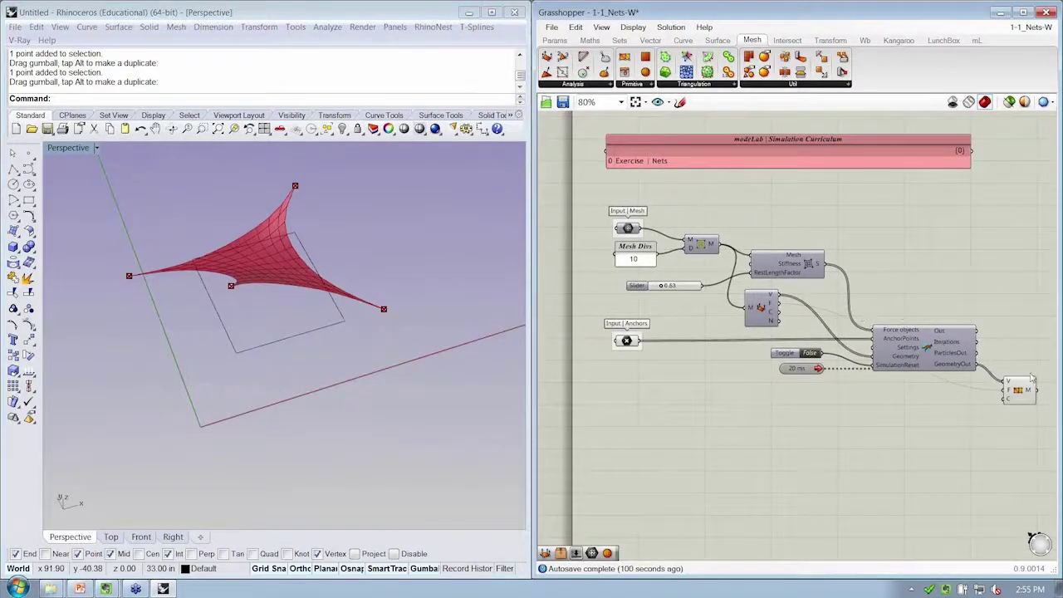
right_drag(785, 212, 774, 216)
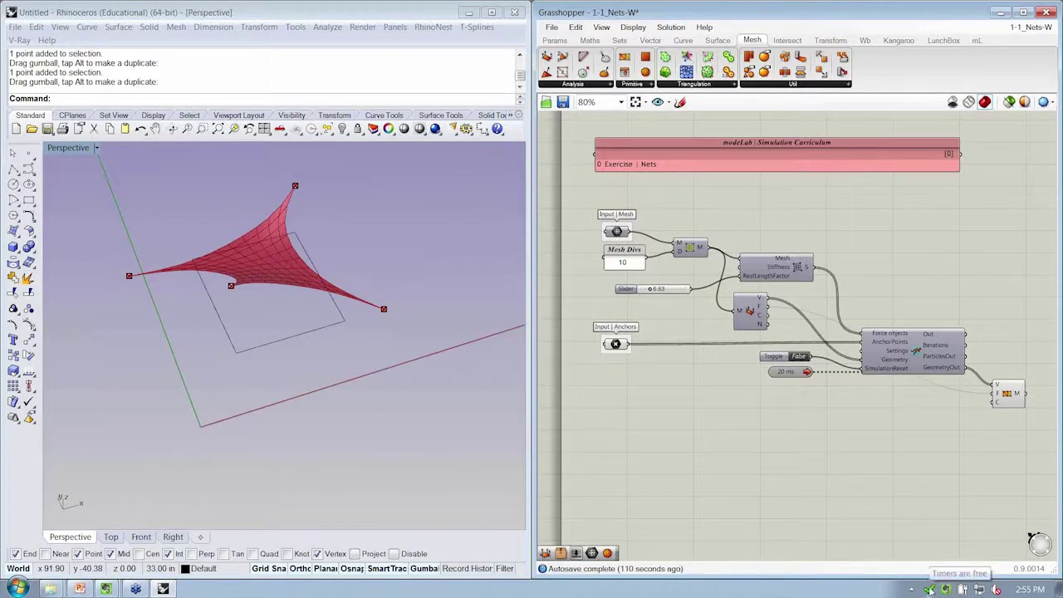
right_drag(909, 444, 901, 442)
Rename the slider feeding RestLengthFactor as restLength and place it just below the Mesh Divs panel.
scroll(639, 296, up, 2)
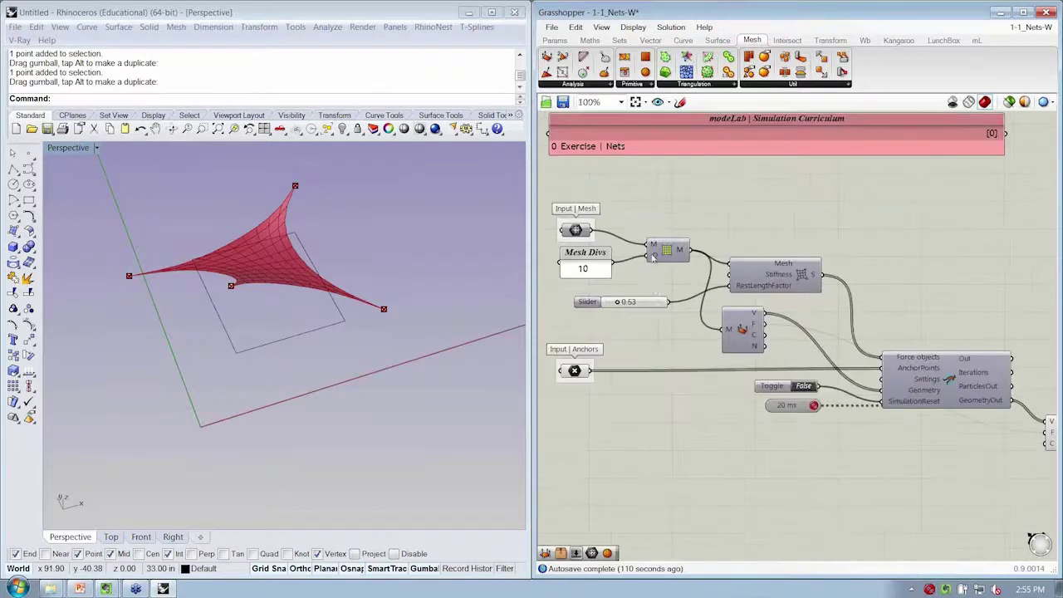
right_click(638, 296)
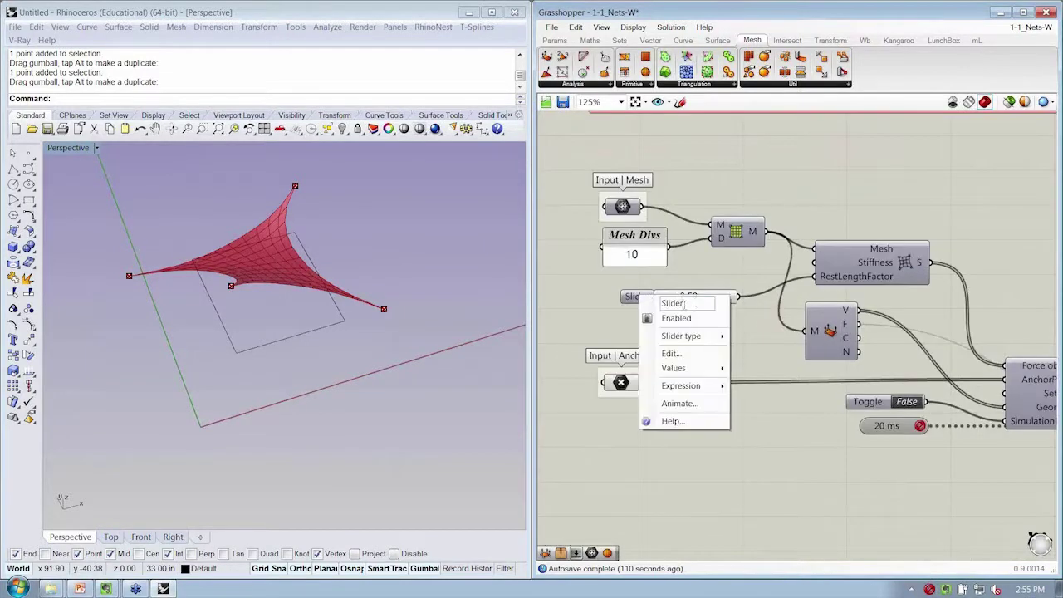
double_click(673, 303)
text(restLength)
key(Return)
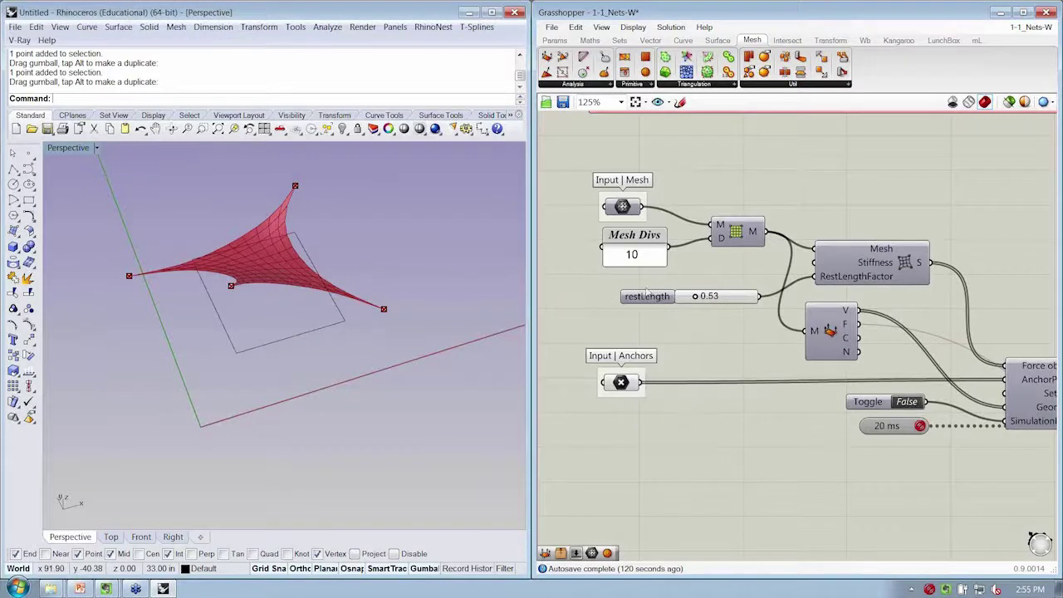
drag(646, 292, 630, 284)
Align the mesh subdivision component with its inputs and put it in a group named Quad Divide.
click(750, 235)
drag(751, 235, 736, 242)
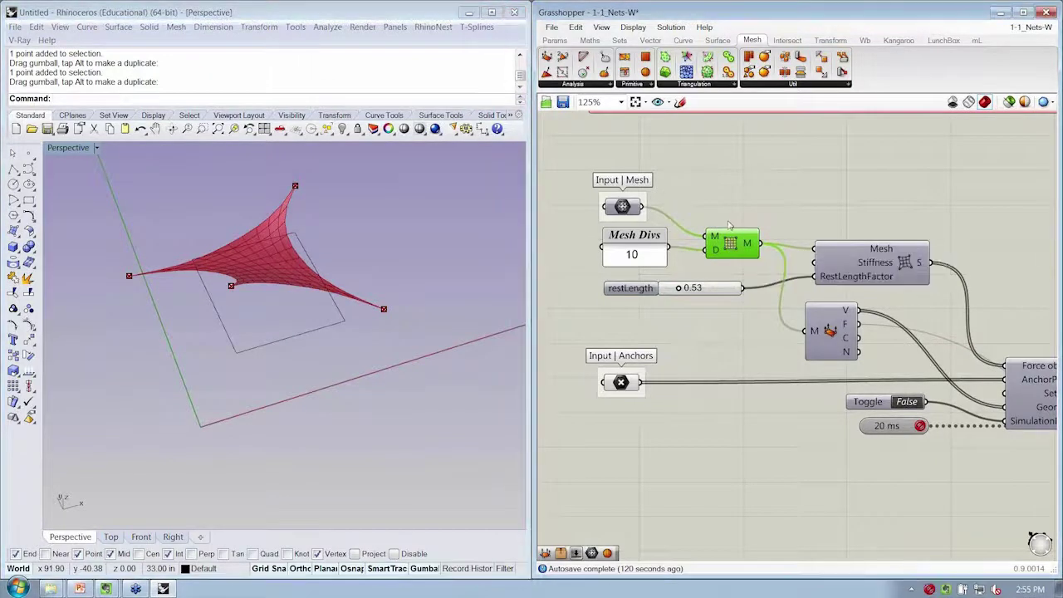
right_click(742, 265)
text(Quad Divide)
key(Return)
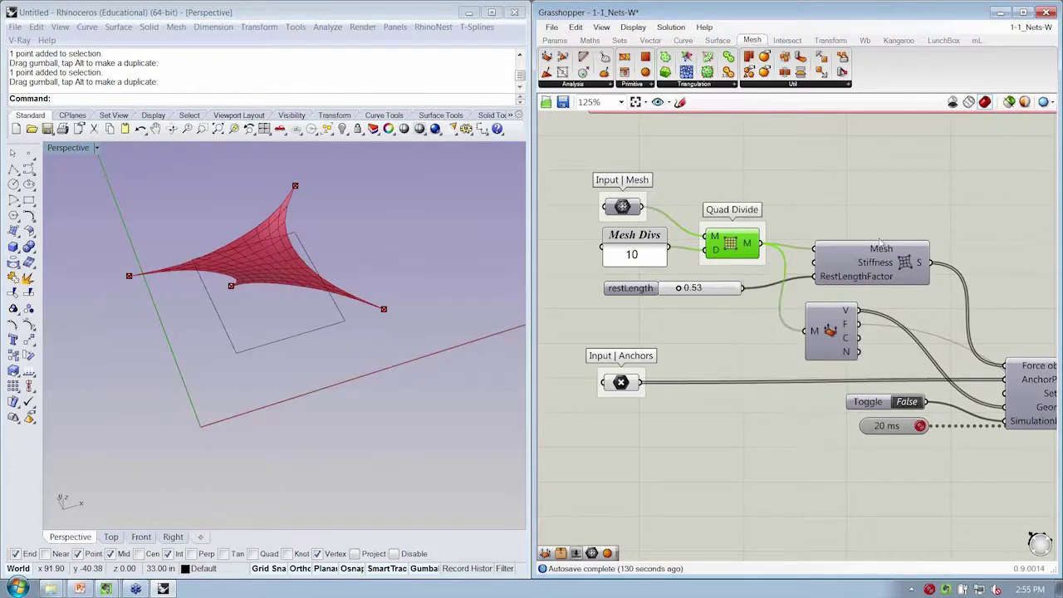
Group the springs component with the Stiffness and RestLengthFactor inputs and name the group Springs From Mesh.
click(885, 263)
key(ctrl+g)
right_click(903, 290)
text(Springs From Me)
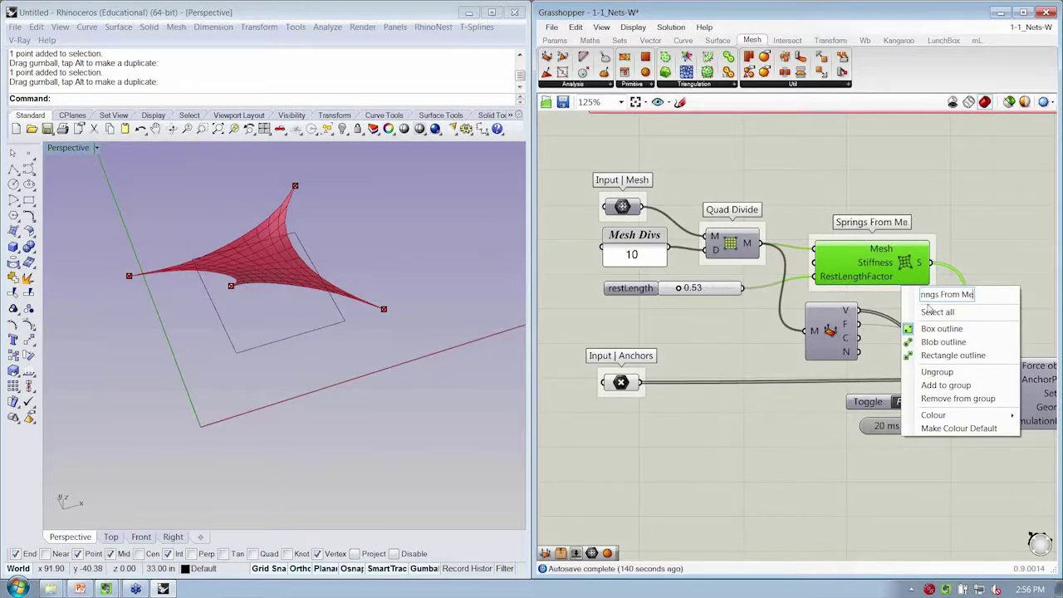
text(sh)
key(Return)
Shift the mesh deconstruction component slightly down and put it in a group named Mesh Decompose.
right_drag(831, 282, 686, 218)
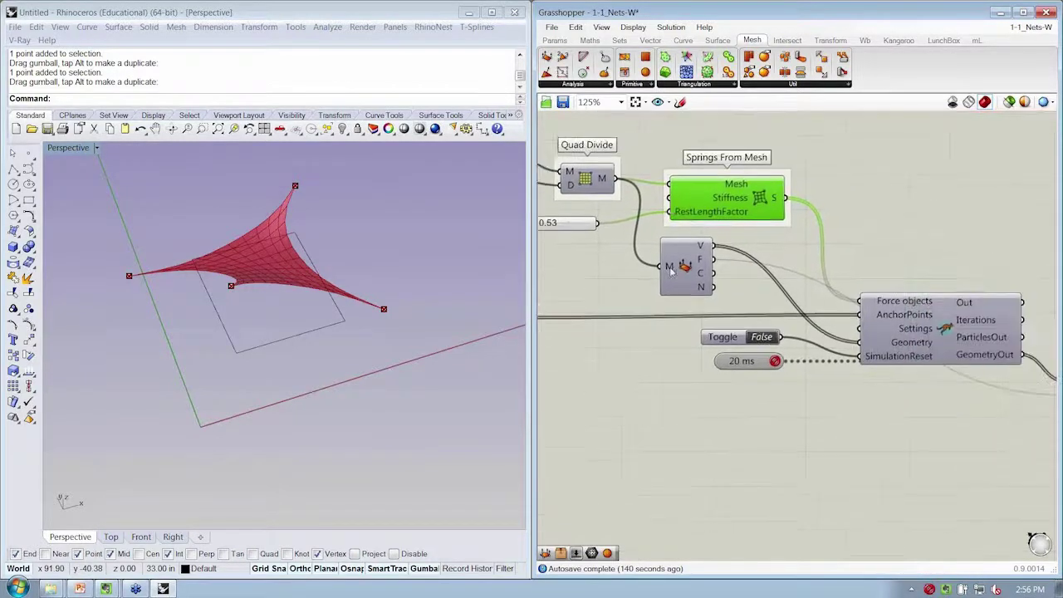
drag(679, 281, 687, 289)
key(ctrl+g)
right_click(711, 306)
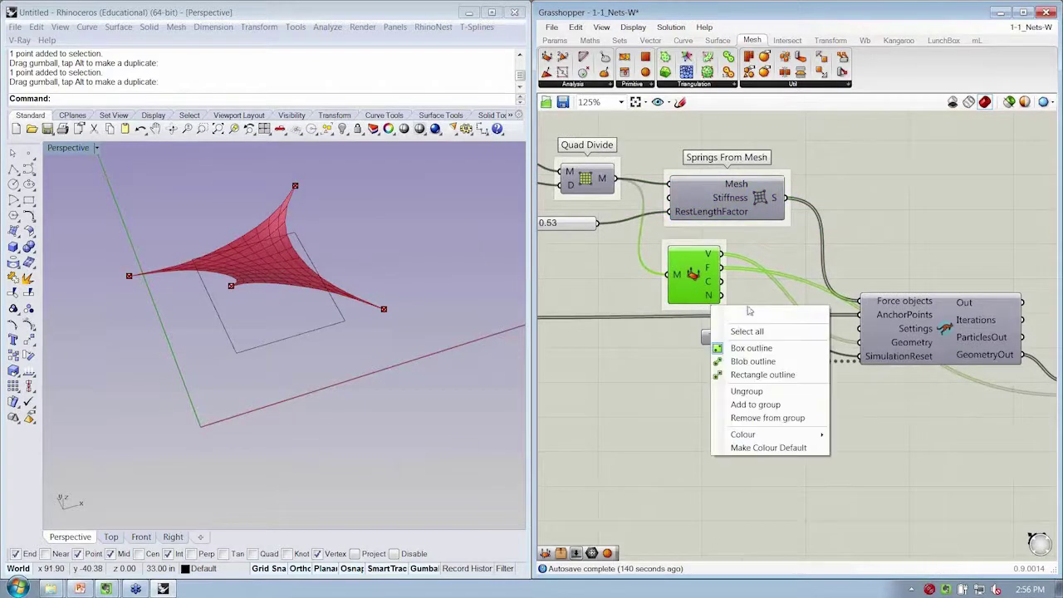
text(Mesh )
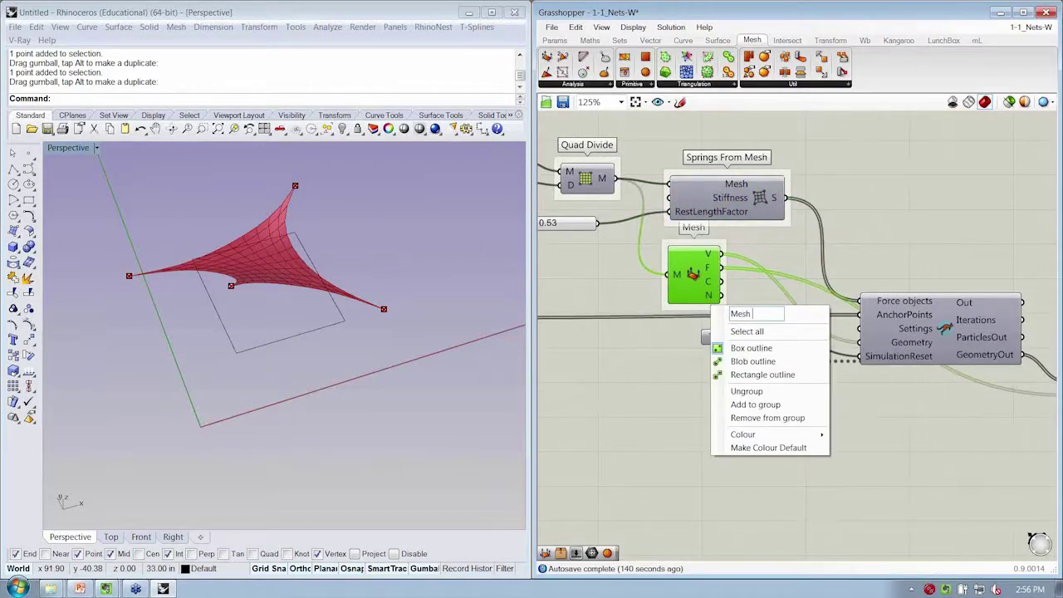
text(Decompose)
key(Return)
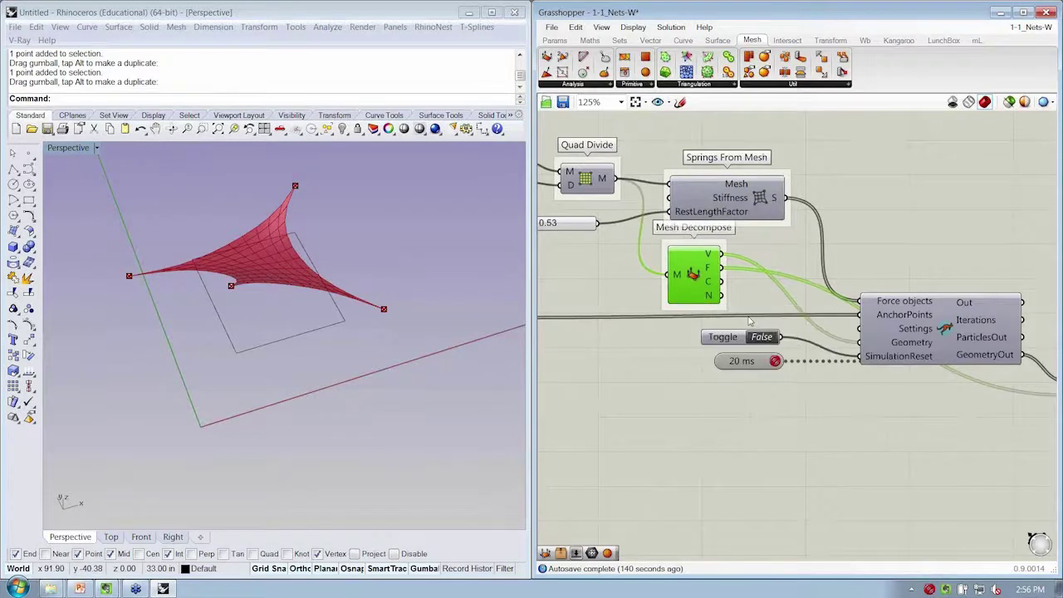
Reposition the toggle and the 20 ms timer together and group them under the name Simulation Controls.
scroll(650, 275, down, 2)
drag(723, 375, 710, 344)
right_drag(721, 291, 755, 285)
scroll(755, 285, up, 3)
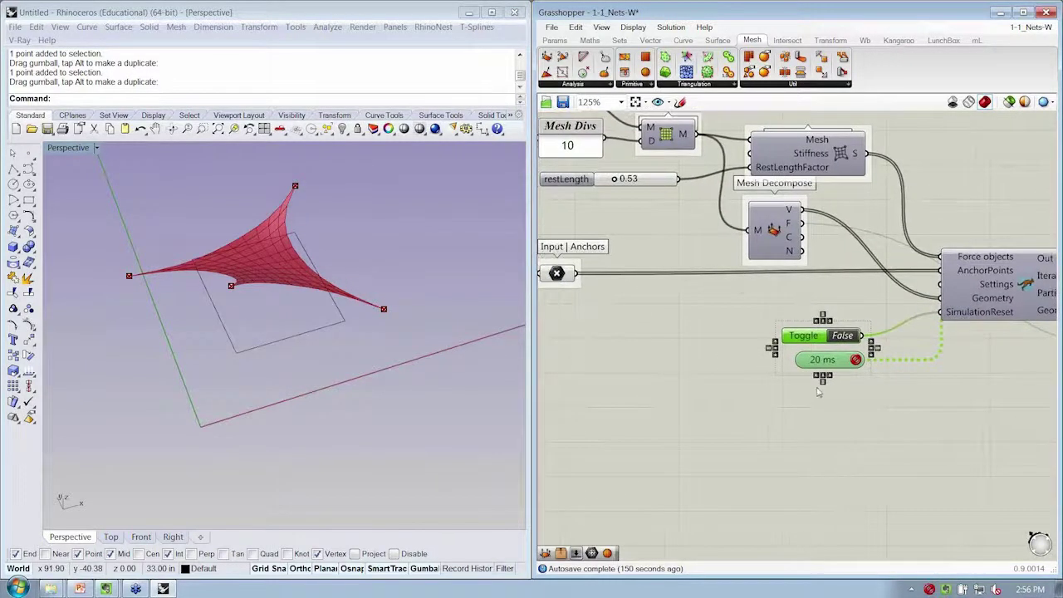
right_click(791, 365)
text(Simulation Contro)
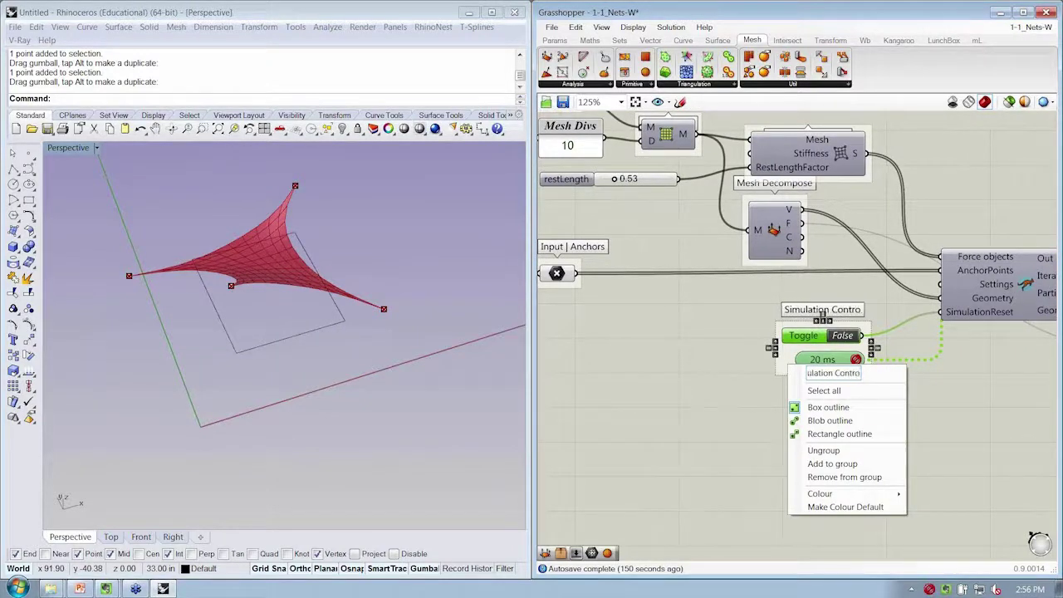
text(ls)
click(743, 371)
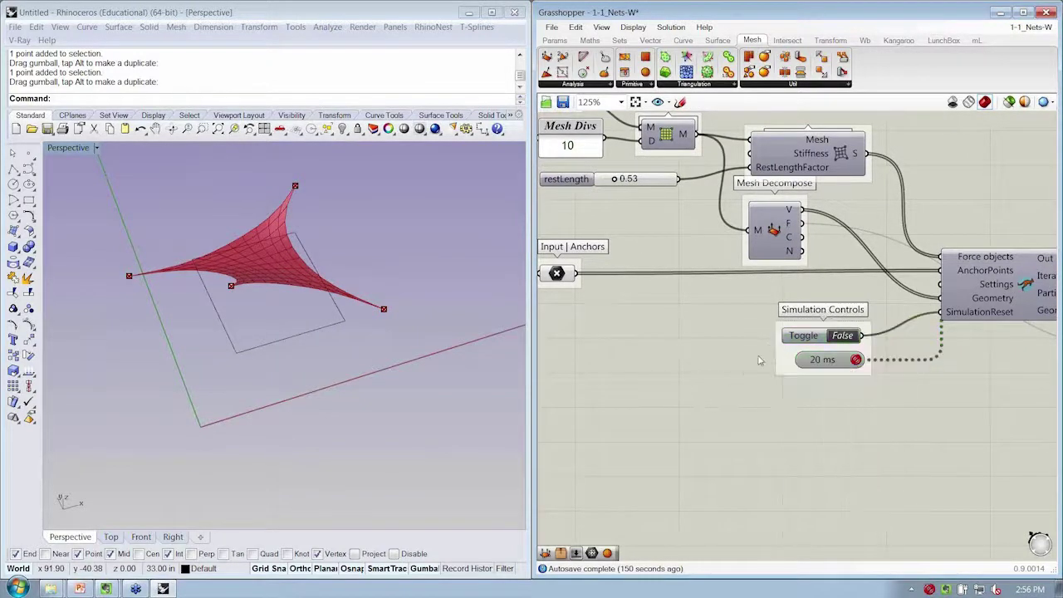
Colour the Simulation Controls group bright magenta.
right_click(786, 357)
mouse_move(833, 484)
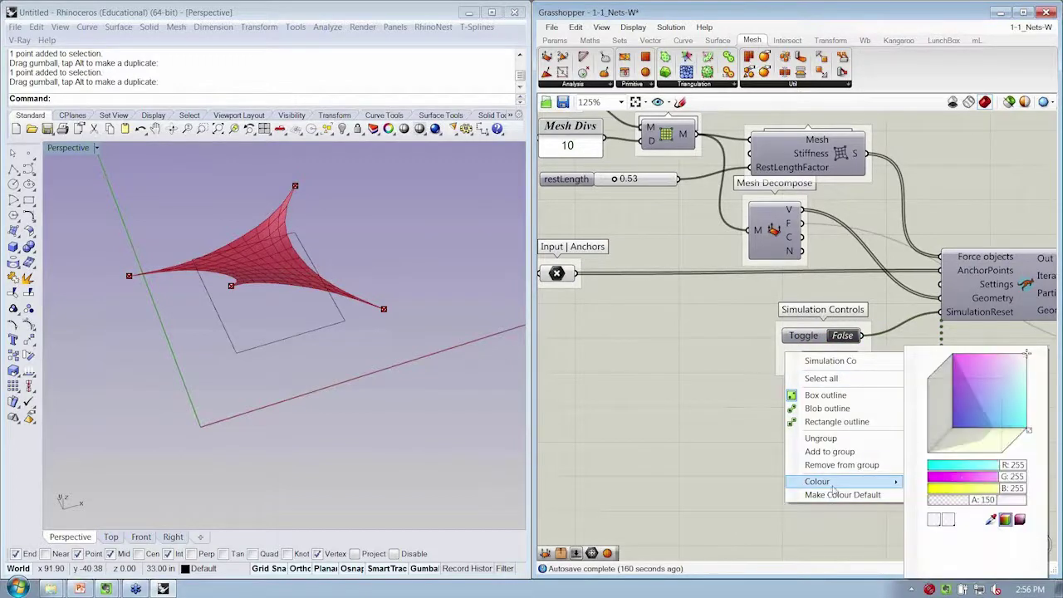
click(969, 372)
drag(969, 371, 956, 355)
click(874, 289)
Group the Kangaroo simulation component and name the group Physics Engine.
right_drag(1012, 316, 774, 328)
click(805, 295)
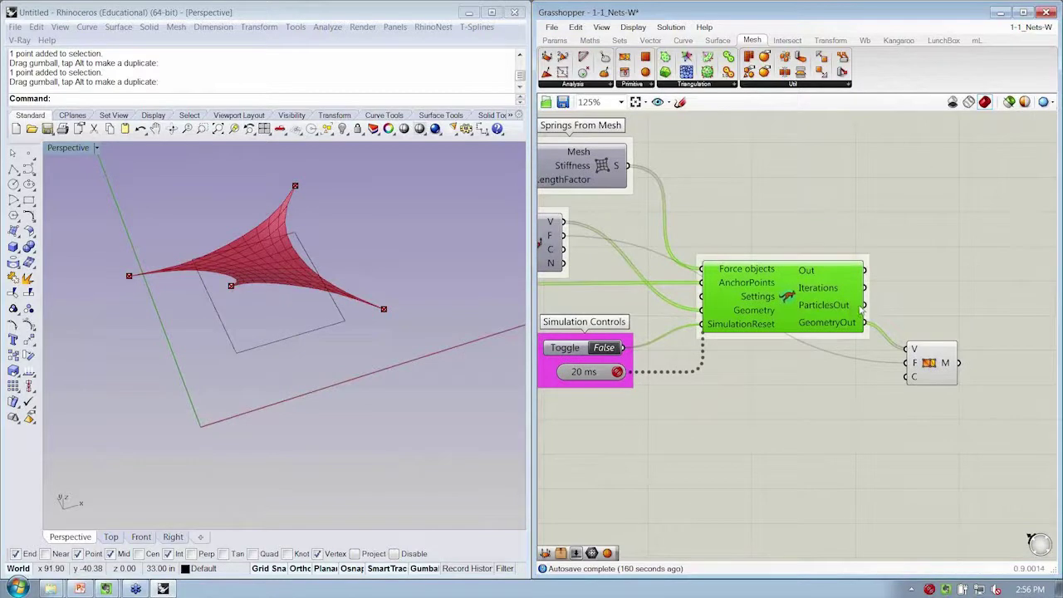
right_click(840, 259)
right_click(830, 259)
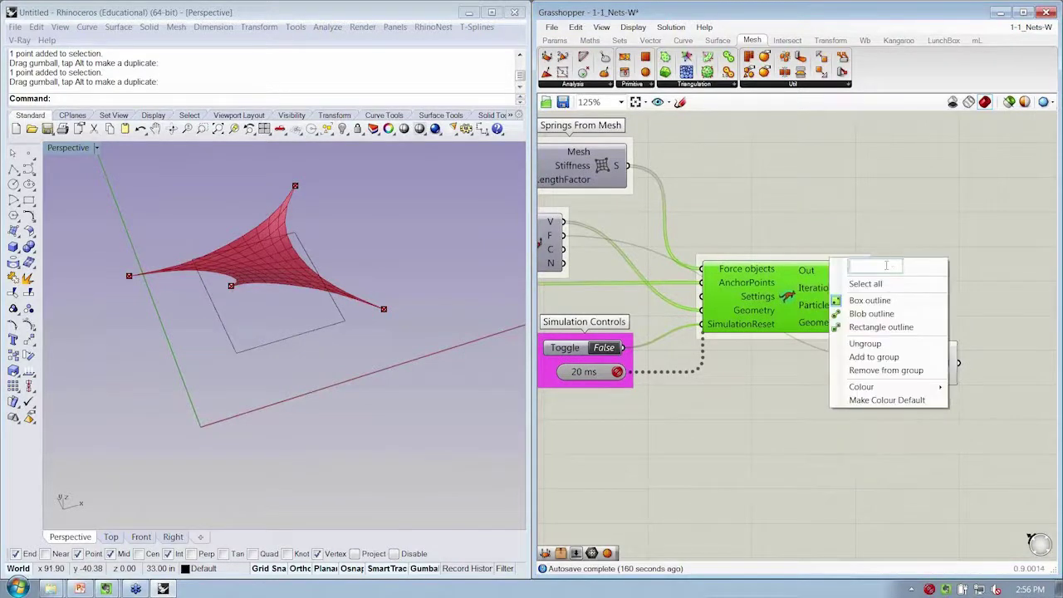
click(854, 266)
text(Py)
key(BackSpace)
text(hyscis)
key(BackSpace)
key(BackSpace)
key(BackSpace)
text(ics Engine)
key(Return)
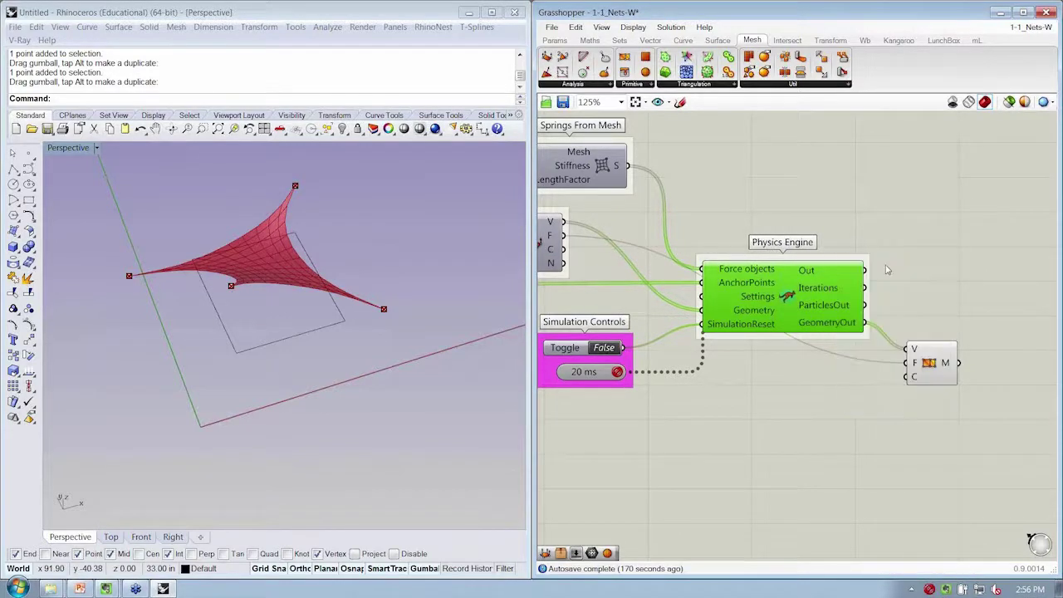
Nudge the final mesh construction component into place and put it in a group named Simulated Mesh.
drag(921, 362, 914, 367)
right_click(934, 396)
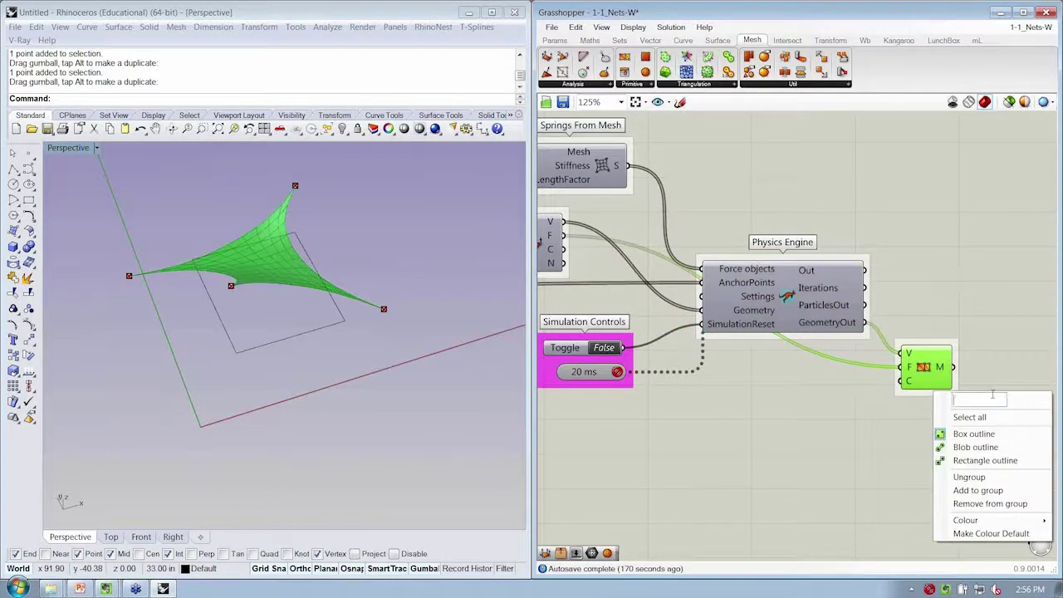
text(Simulated Mesh)
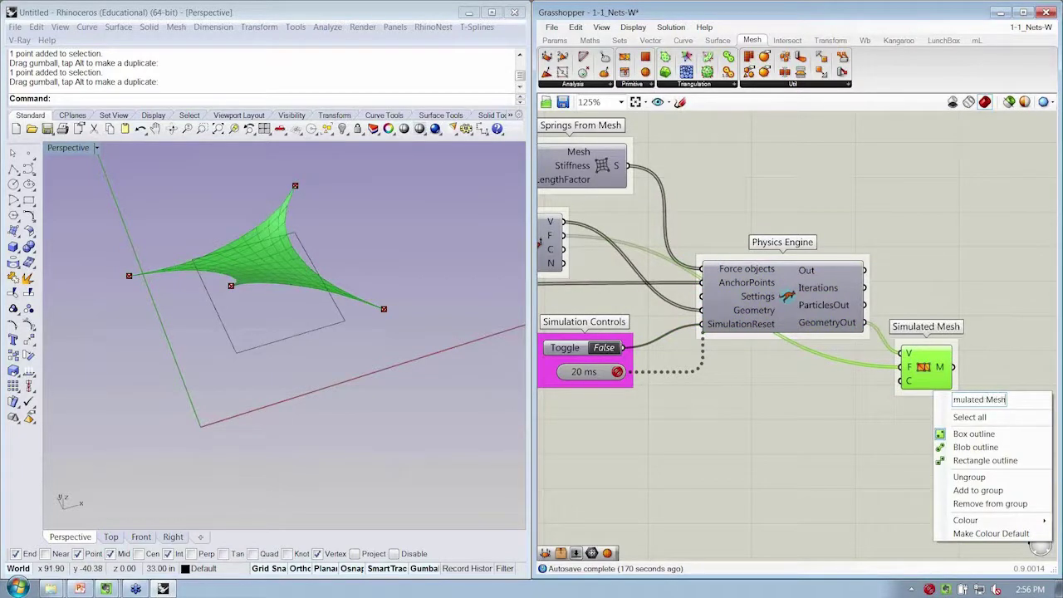
key(Return)
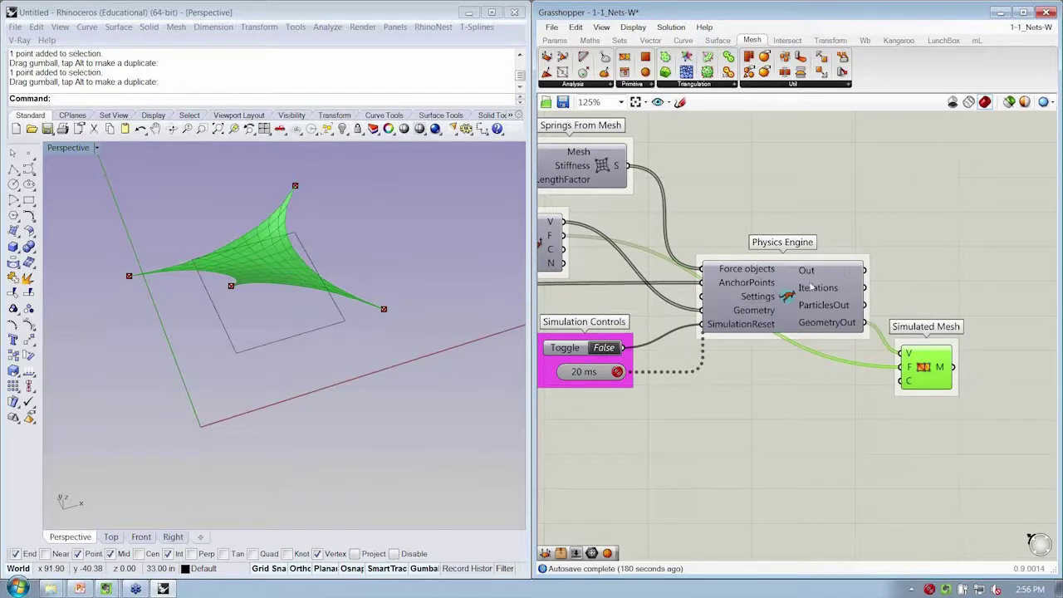
scroll(758, 288, down, 5)
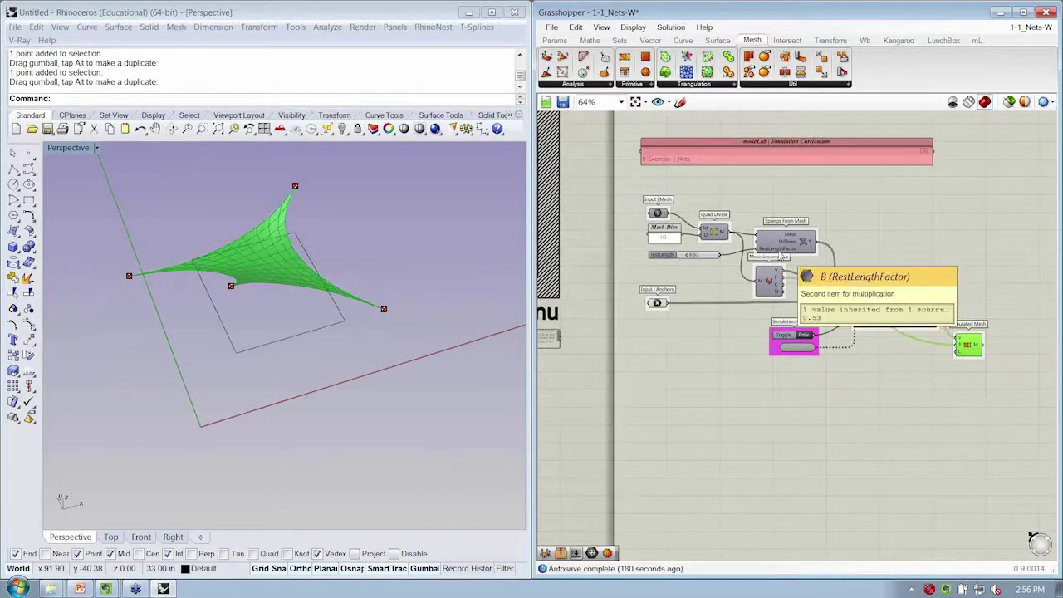
scroll(814, 278, up, 3)
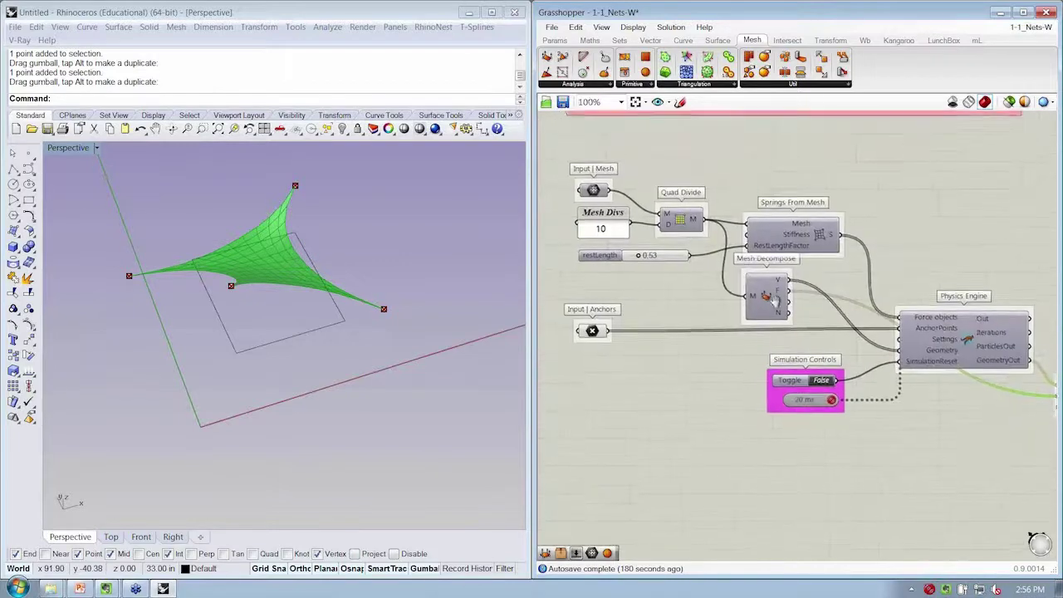
Select the Physics Engine component, inspect the net from another angle, and save the definition.
scroll(821, 380, down, 2)
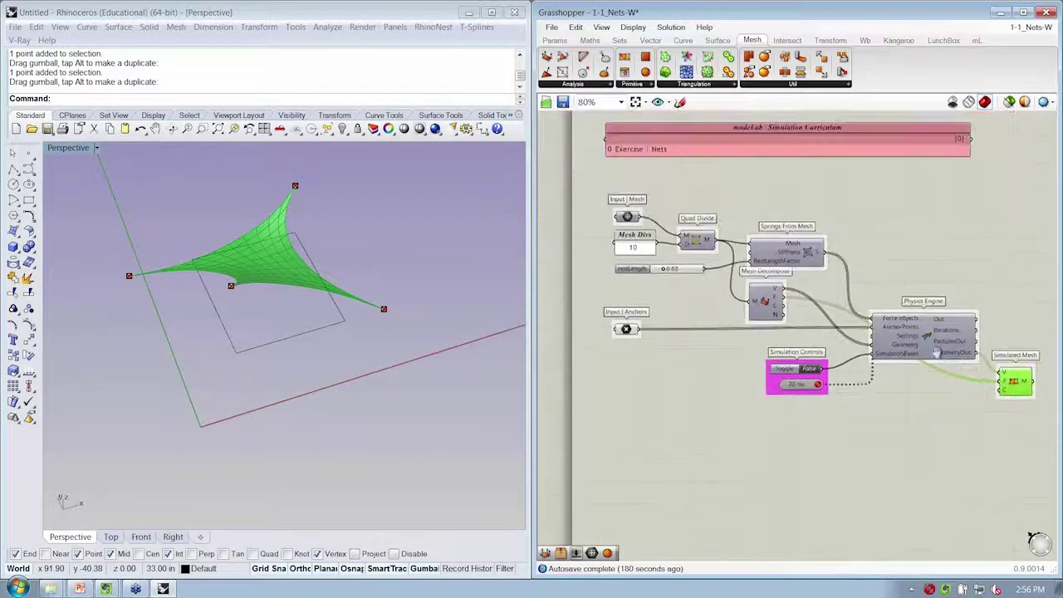
click(934, 347)
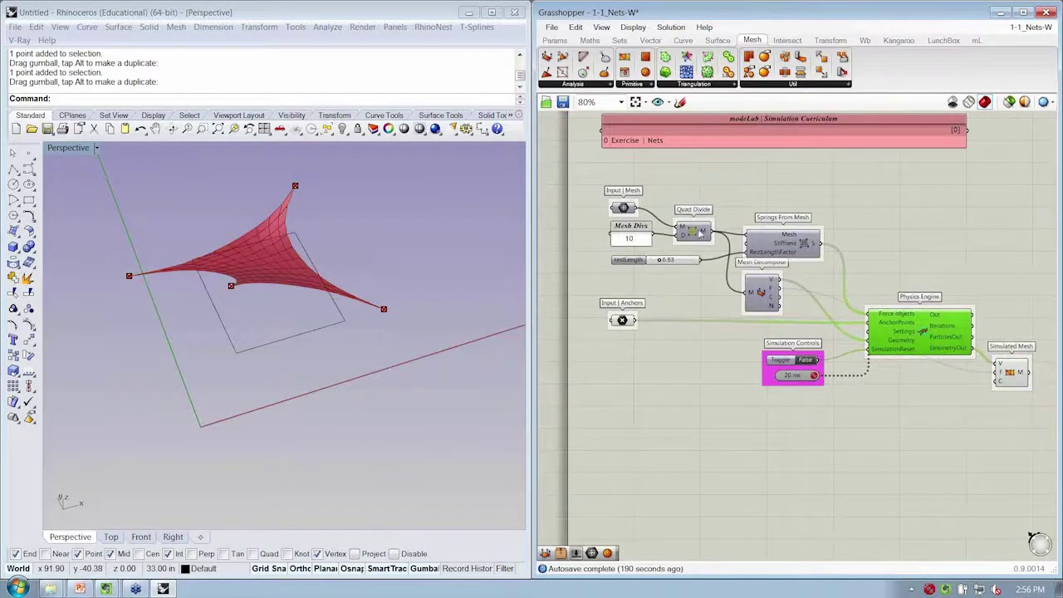
right_drag(519, 466, 352, 335)
mouse_move(670, 347)
right_down()
mouse_move(673, 358)
mouse_move(670, 330)
right_up()
key(ctrl+s)
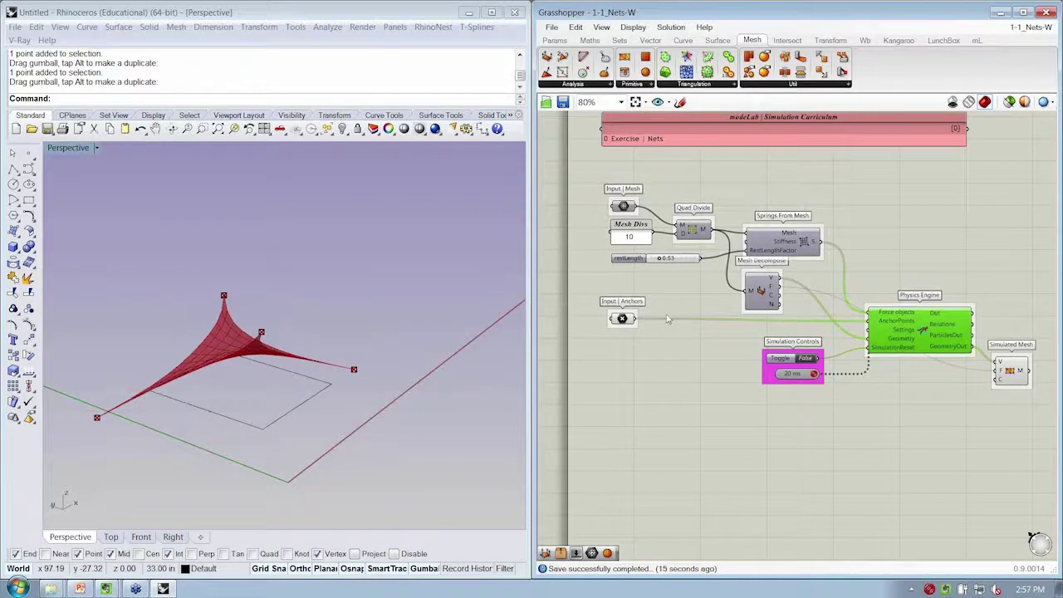
Nudge the Mesh Decompose component, the Input | Anchors parameter and the restLength slider down to space out the layout.
scroll(701, 330, up, 2)
drag(778, 320, 779, 331)
drag(601, 347, 606, 351)
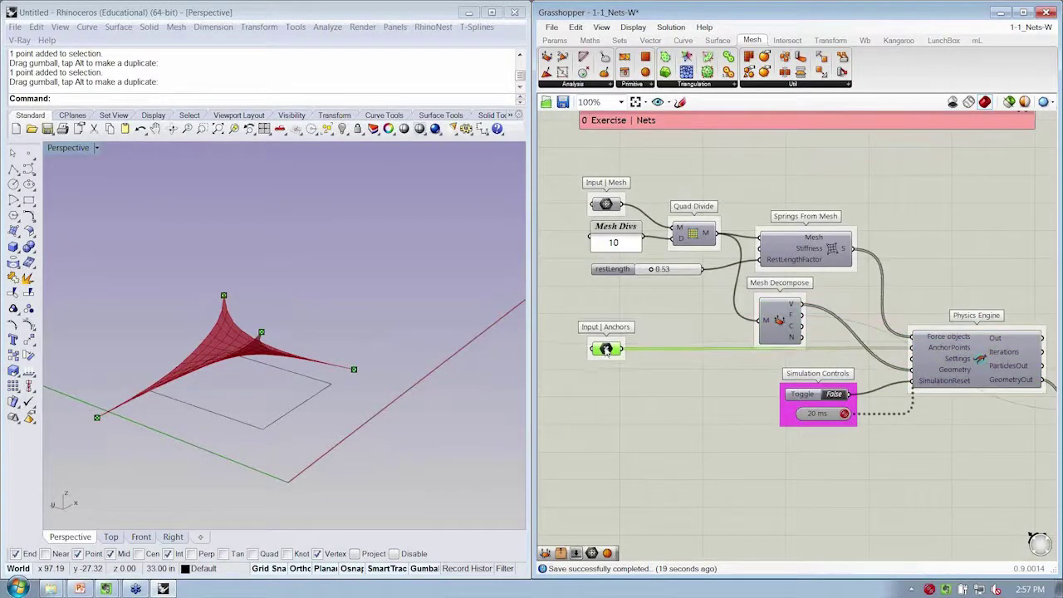
drag(682, 273, 683, 286)
click(720, 248)
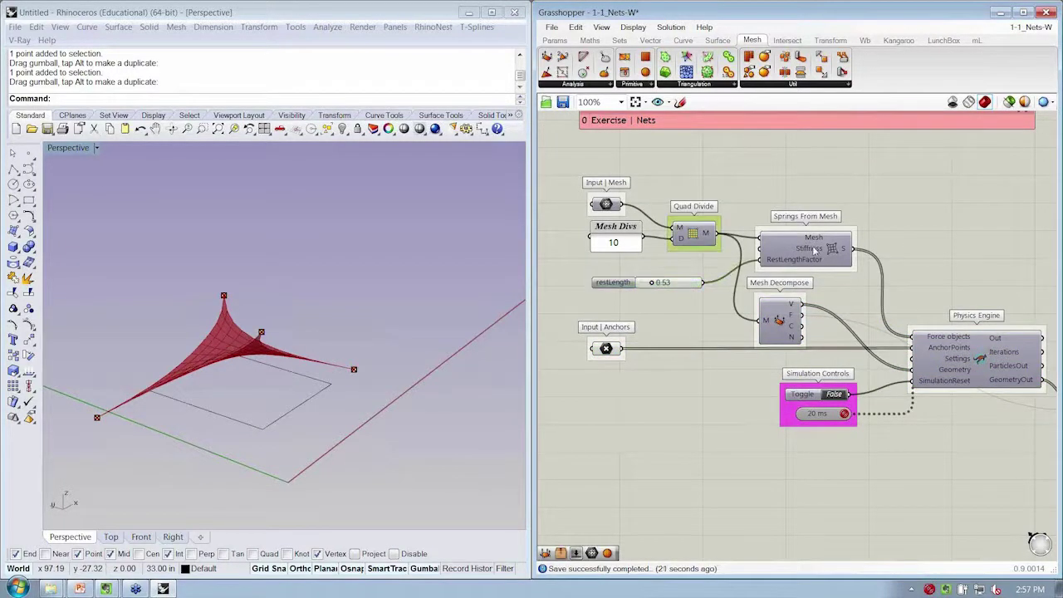
Inspect the Stiffness input of the Springs From Mesh component and view the net mesh up close.
mouse_move(815, 251)
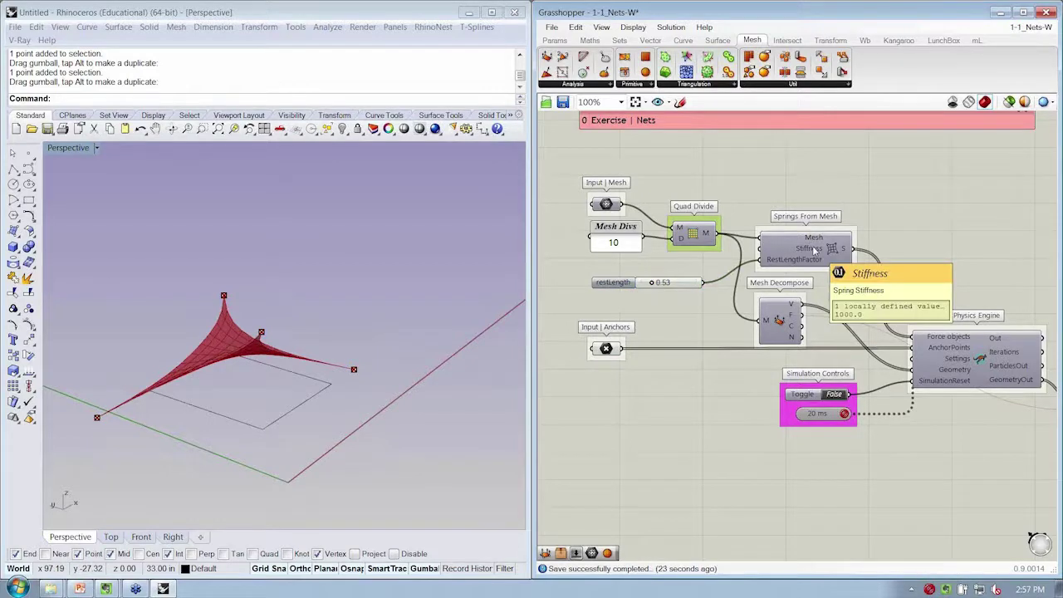
right_drag(810, 250, 795, 242)
right_drag(333, 368, 287, 342)
scroll(261, 368, up, 3)
right_drag(833, 212, 832, 262)
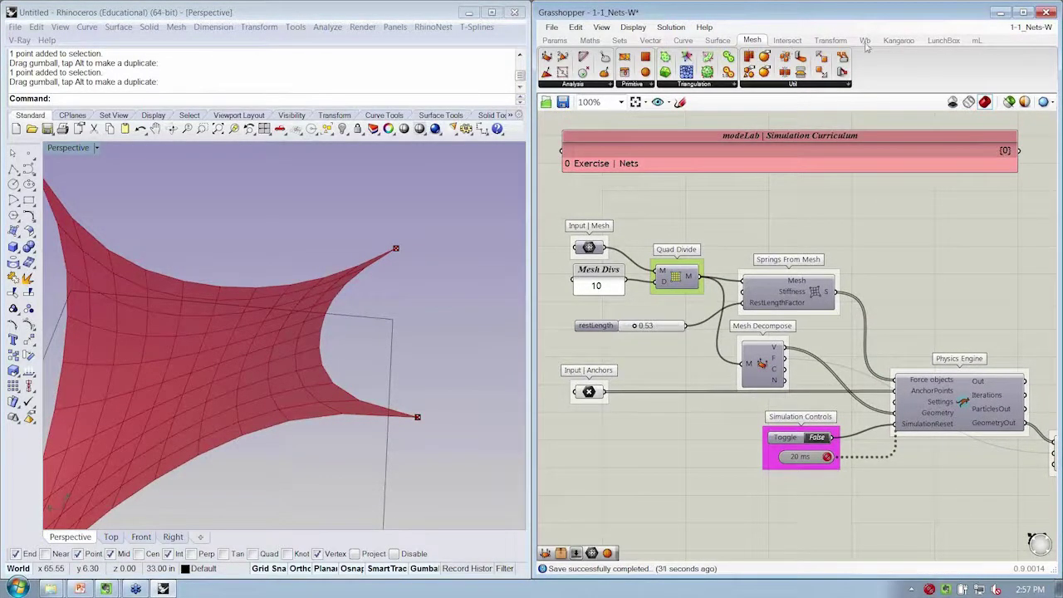
Place a Kangaroo SpringsFromLine force component in the empty area below the Simulation Controls group.
click(901, 42)
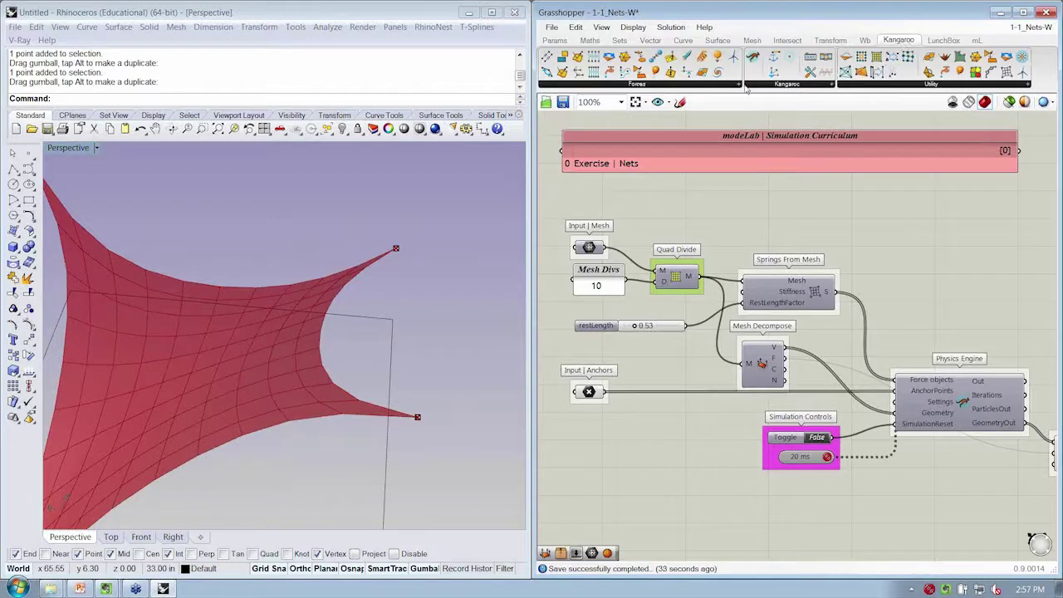
click(726, 86)
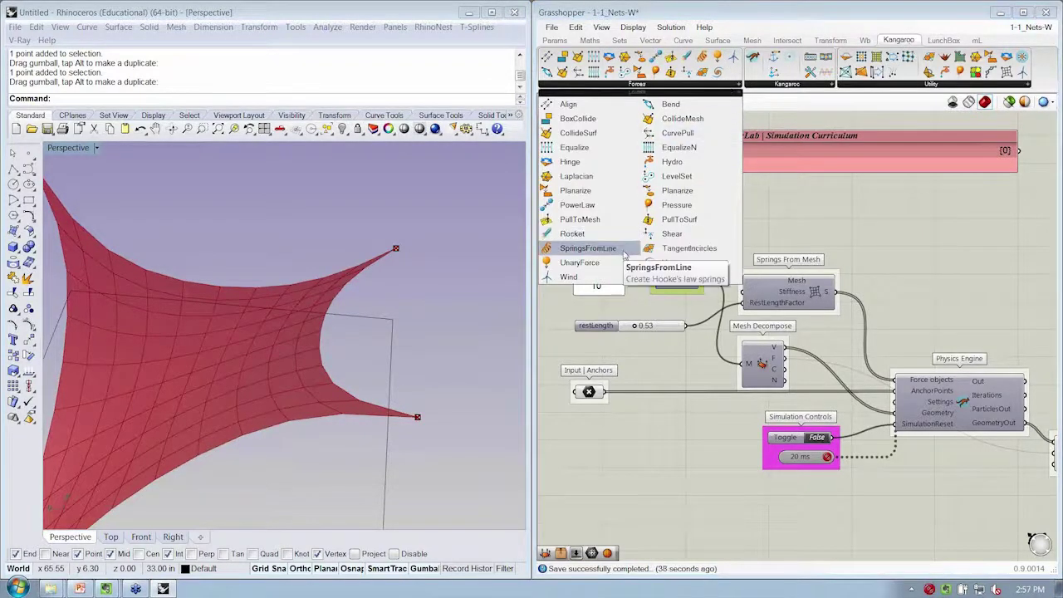
drag(624, 253, 703, 438)
right_drag(738, 452, 720, 237)
drag(694, 227, 771, 332)
right_drag(658, 275, 709, 290)
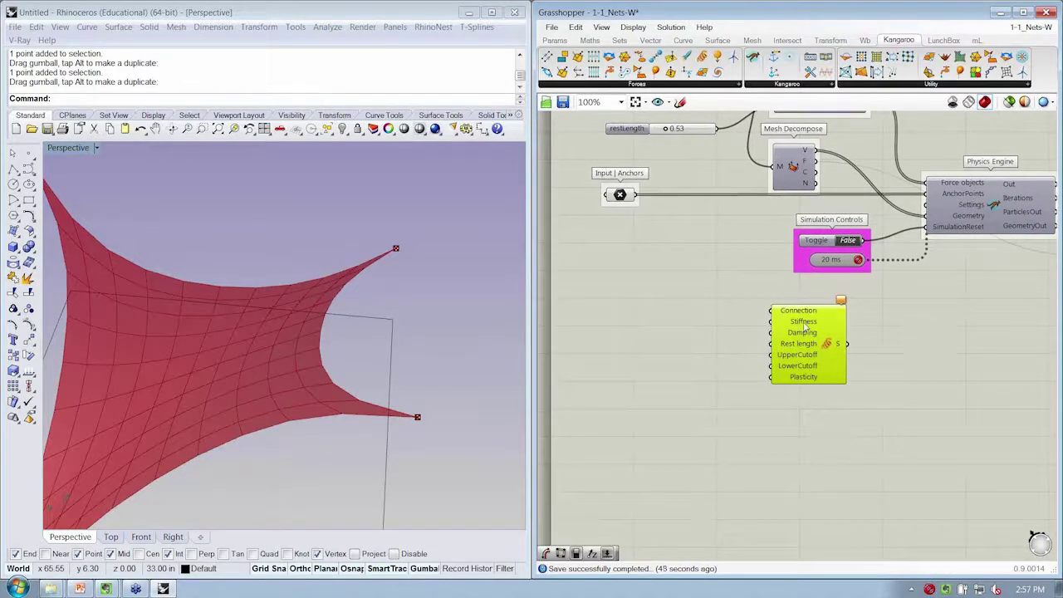
Examine the Stiffness input of the SpringsFromLine component and compare it with the net viewed from several angles.
mouse_move(808, 324)
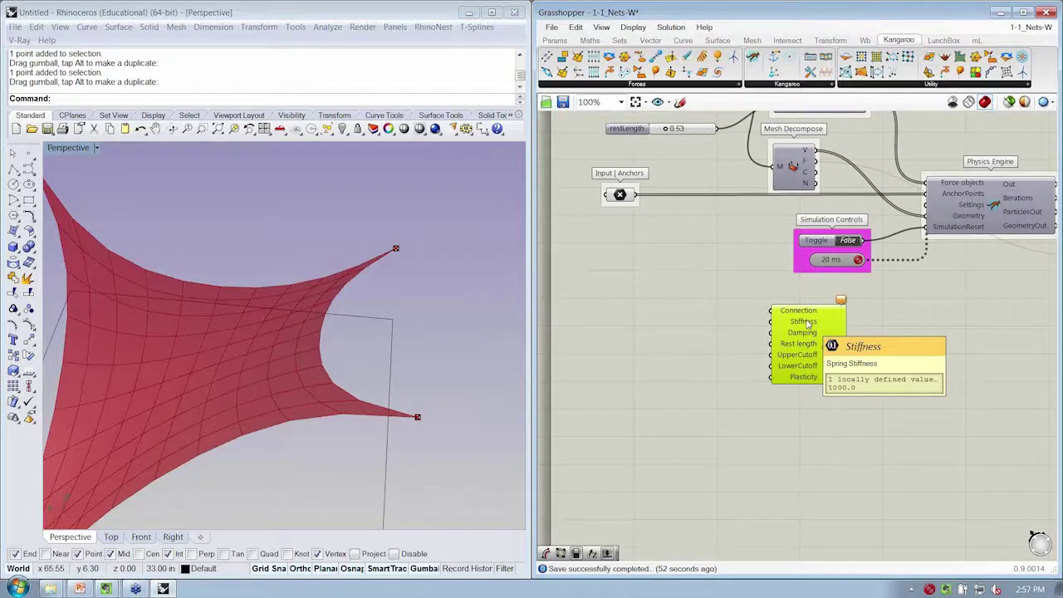
right_drag(809, 319, 815, 426)
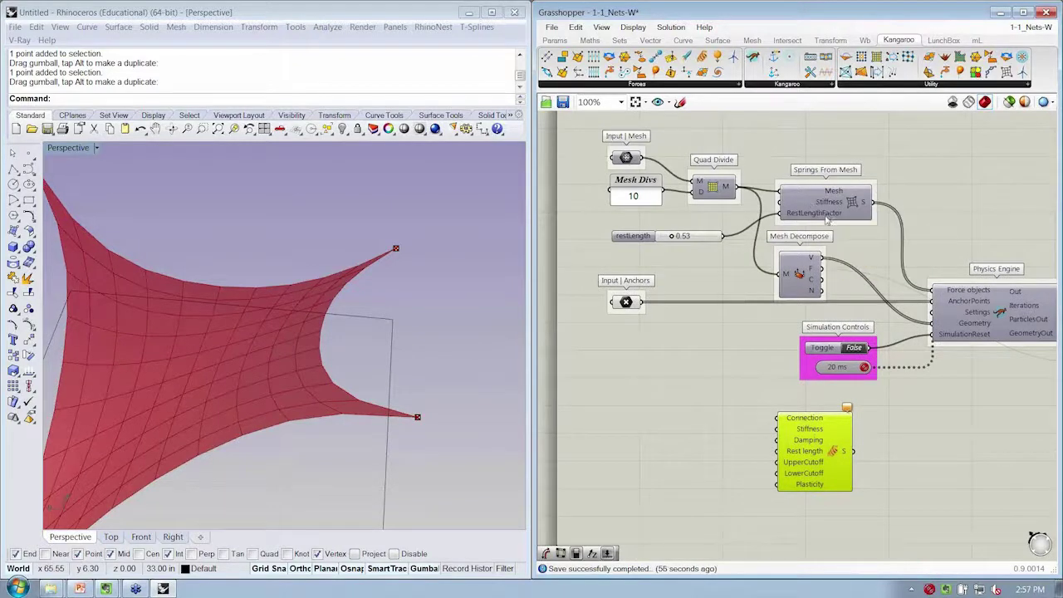
mouse_move(487, 394)
right_down()
mouse_move(492, 433)
mouse_move(503, 391)
right_up()
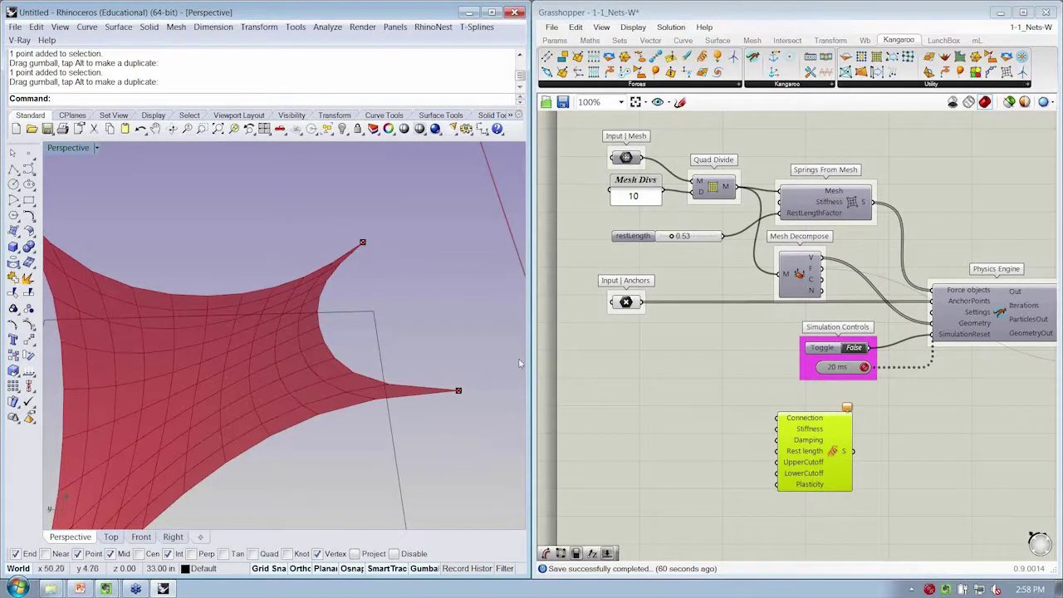
right_drag(378, 399, 431, 313)
scroll(404, 334, down, 3)
mouse_move(821, 434)
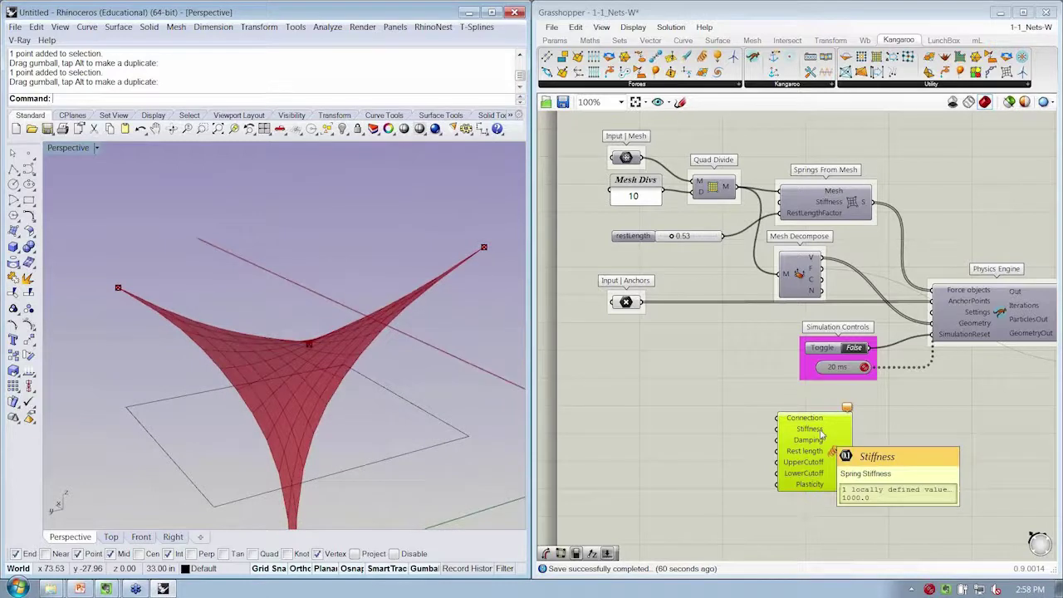
right_drag(821, 434, 771, 424)
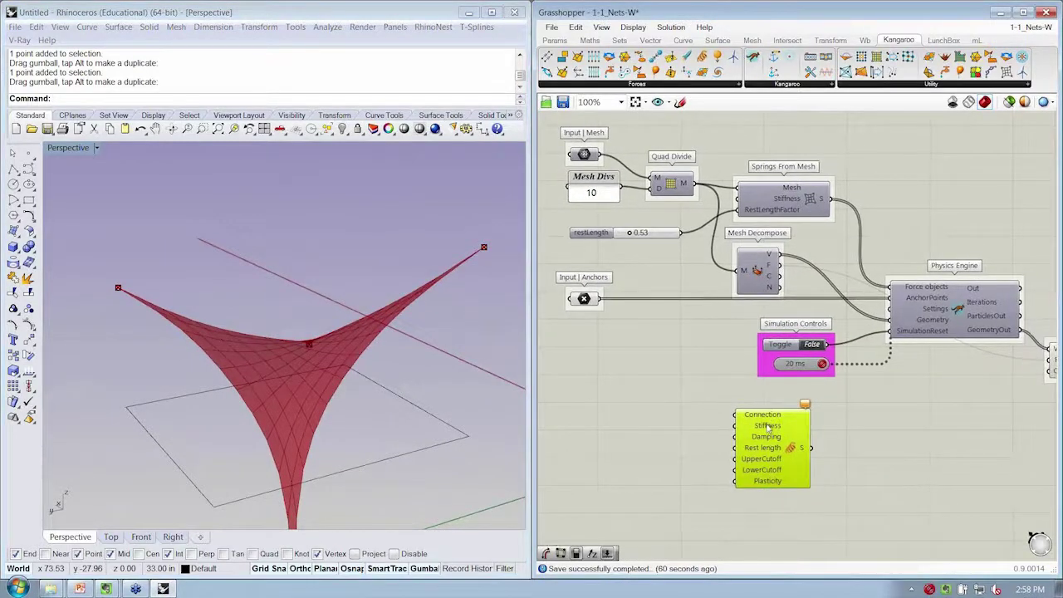
mouse_move(767, 428)
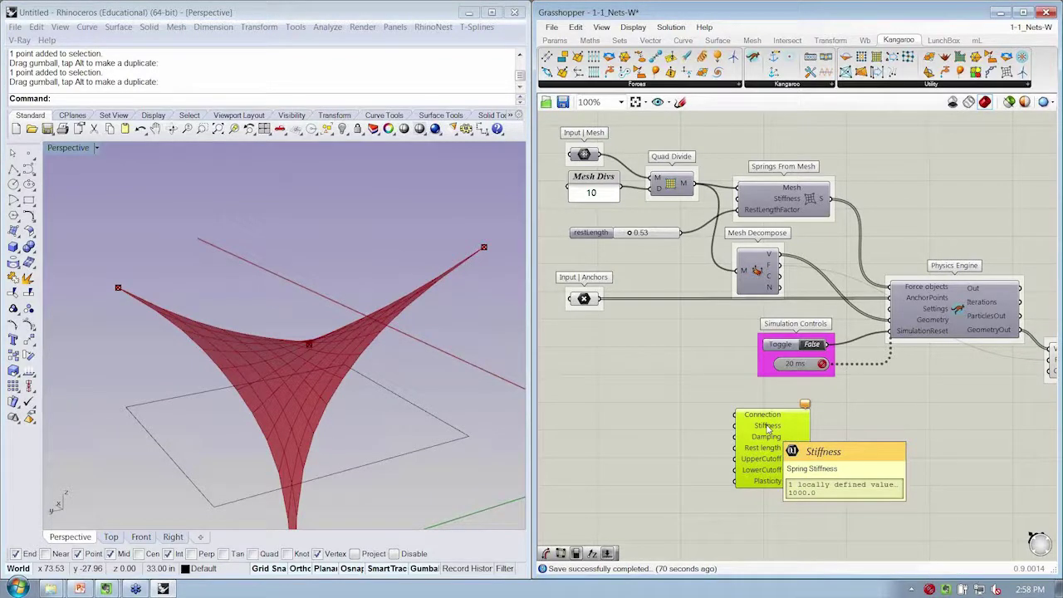
right_drag(776, 412, 795, 426)
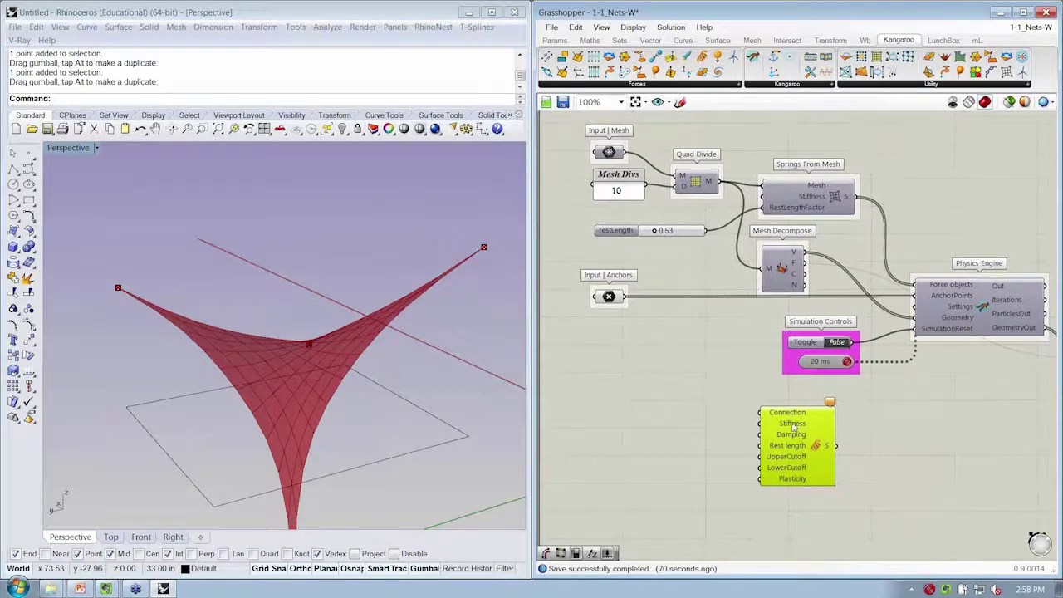
right_drag(413, 349, 339, 342)
Delete the SpringsFromLine component from the definition.
click(728, 451)
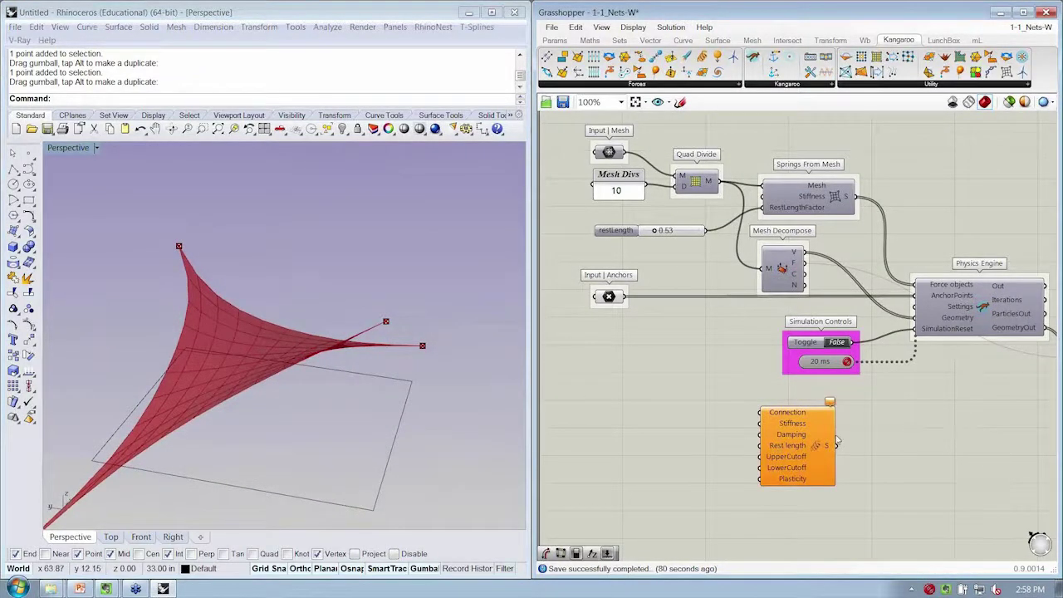
click(818, 444)
key(Delete)
scroll(833, 396, down, 1)
right_drag(818, 399, 779, 389)
Copy the flat base mesh about 99 inches along the X axis, clear of the simulated net.
right_drag(459, 335, 573, 378)
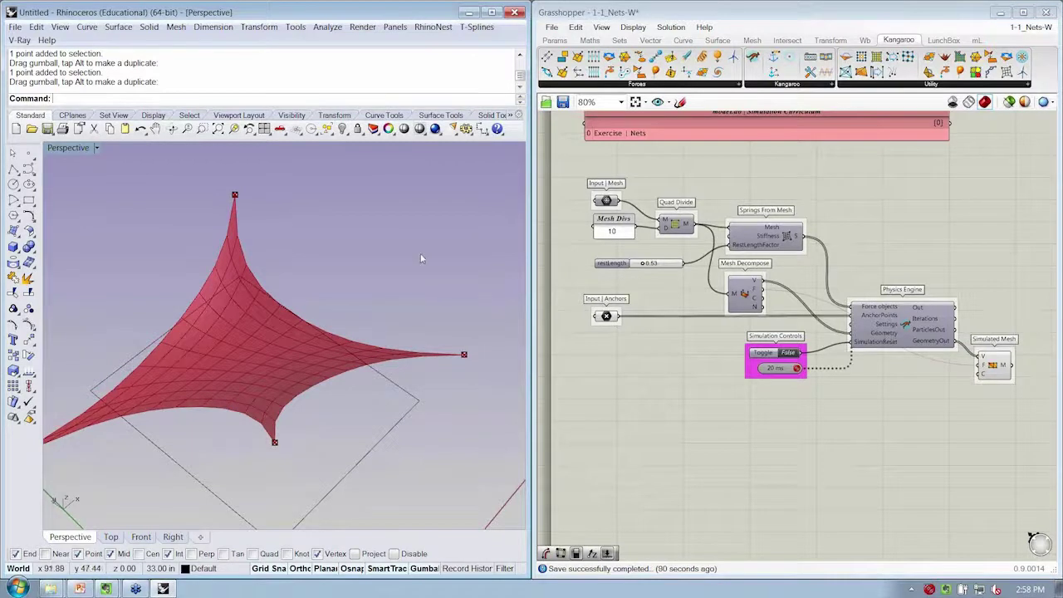
right_drag(422, 257, 434, 304)
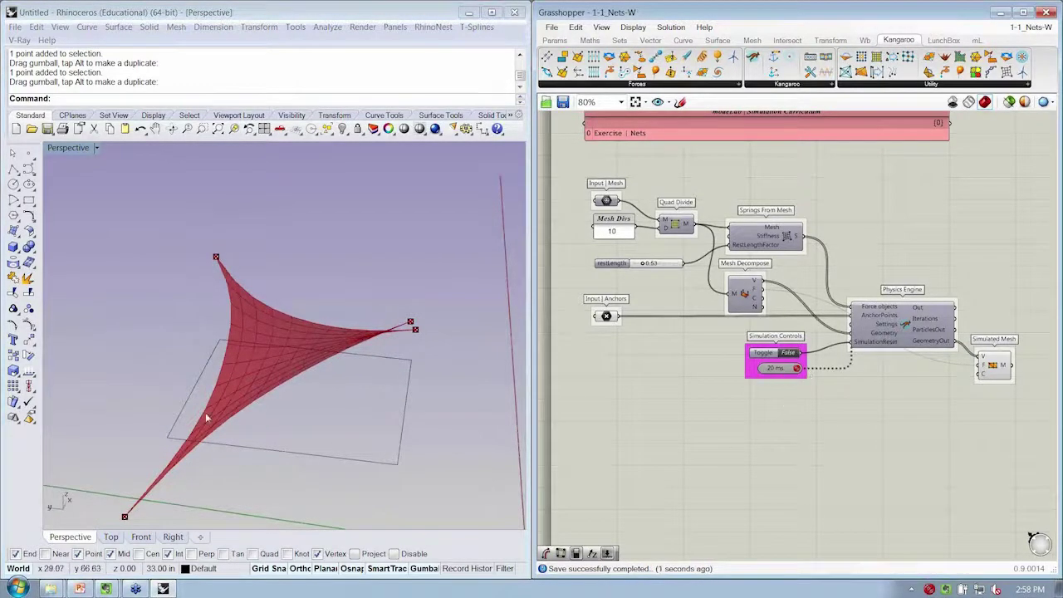
right_drag(207, 413, 246, 403)
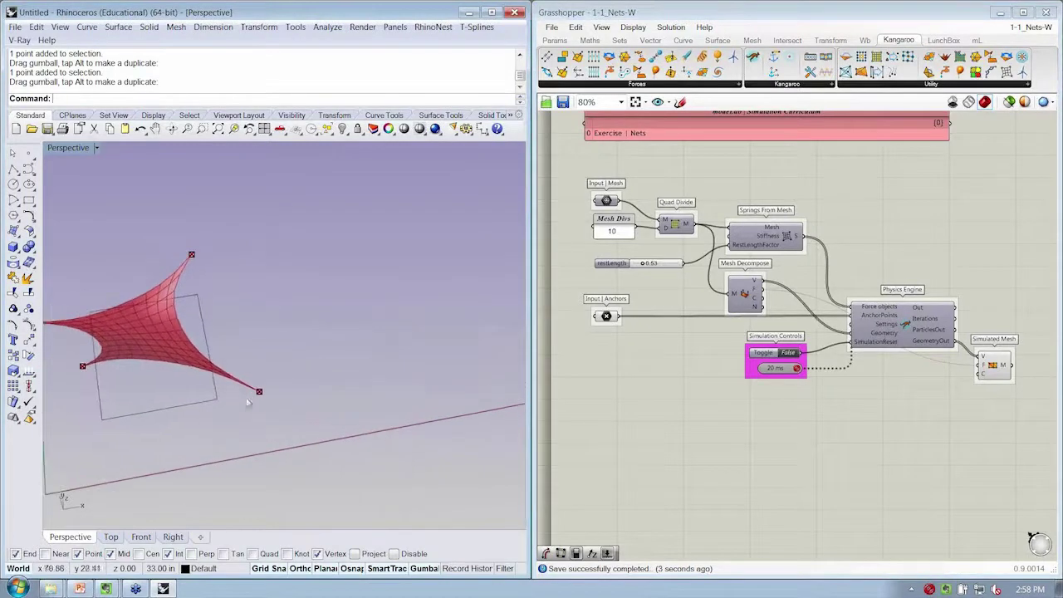
click(199, 413)
text(C)
key(Return)
click(102, 420)
click(389, 391)
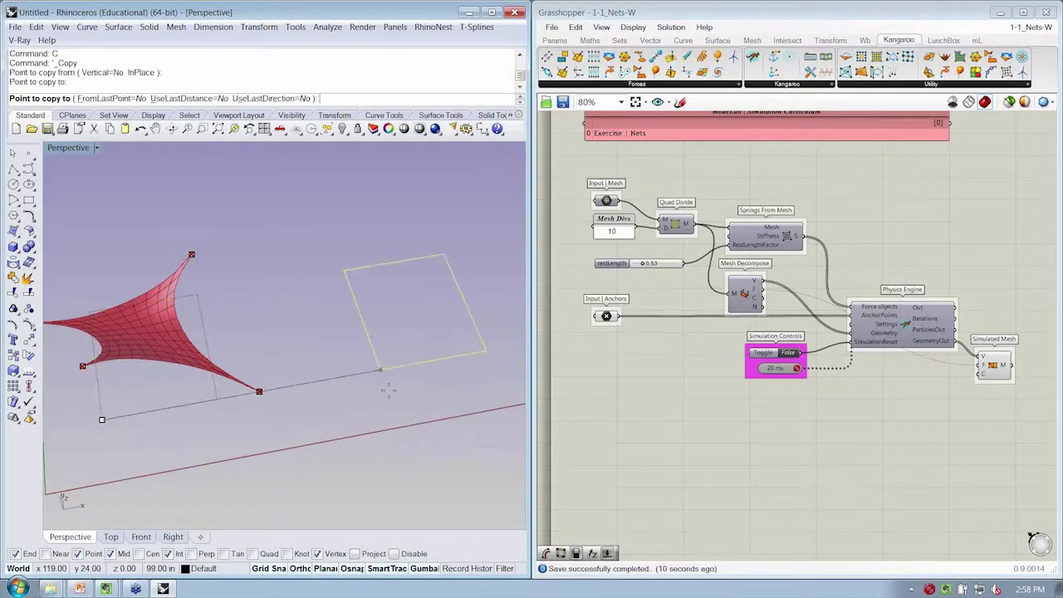
key(Return)
Select the copied flat mesh and set the Perspective viewport to Shaded display.
click(437, 362)
shift+right_drag(459, 362, 319, 394)
scroll(416, 377, up, 2)
right_click(79, 148)
click(78, 194)
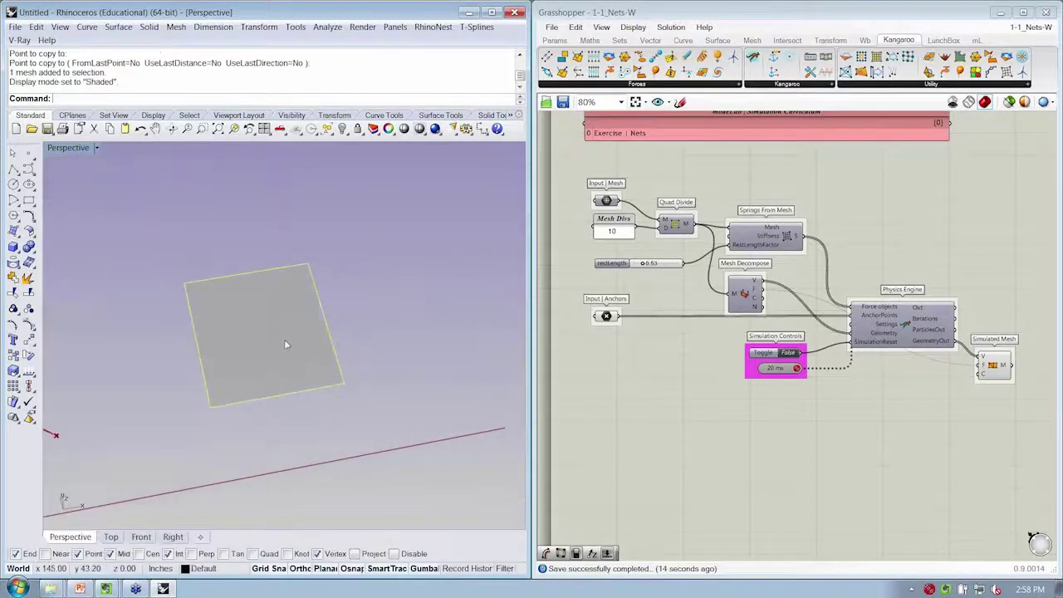
mouse_move(286, 342)
right_down()
mouse_move(324, 358)
mouse_move(422, 296)
mouse_move(411, 320)
mouse_move(418, 371)
right_up()
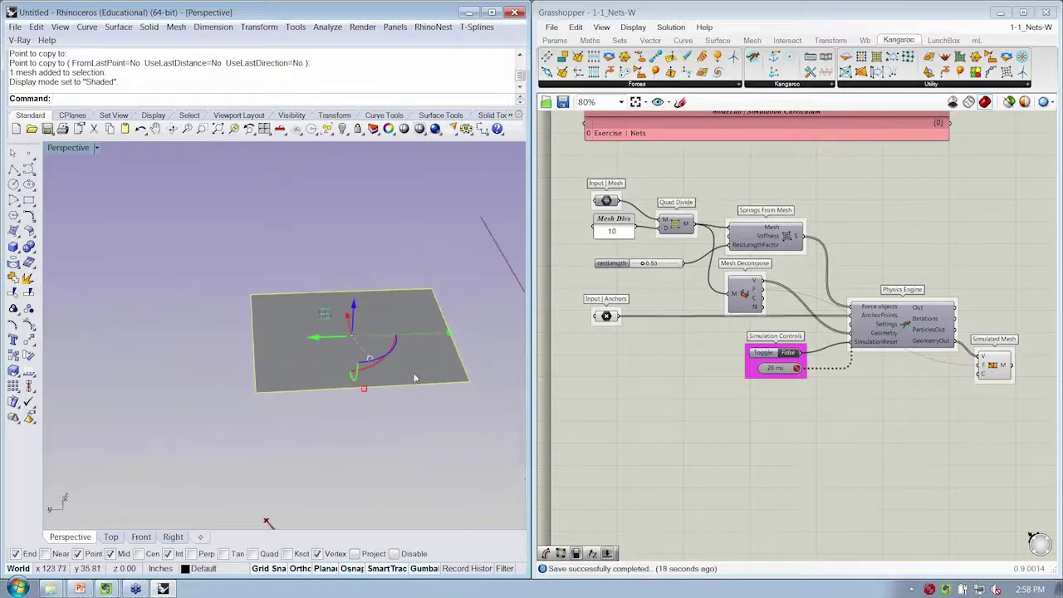
text(C)
key(Return)
click(469, 383)
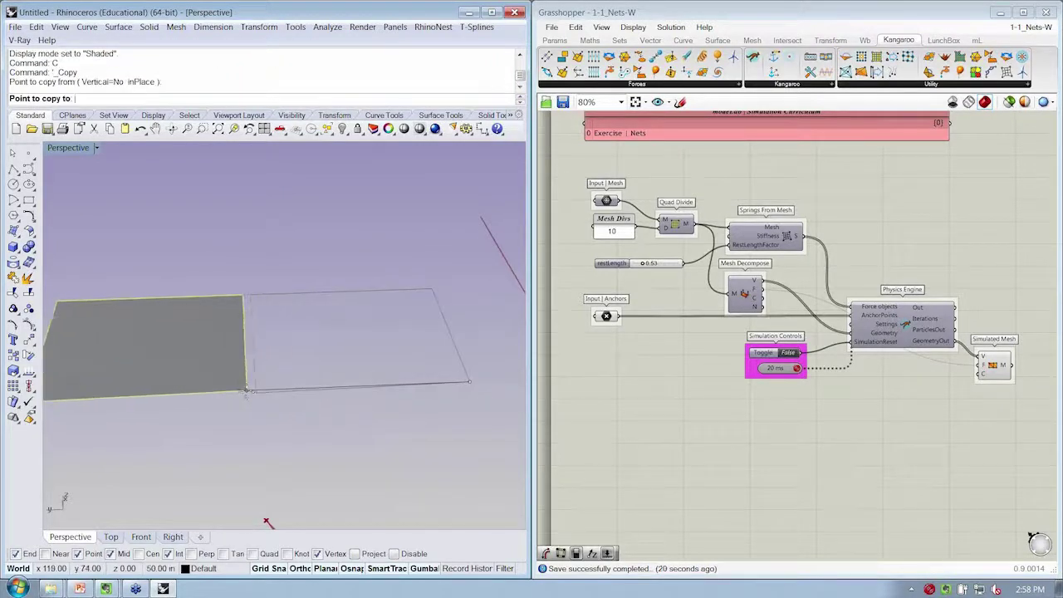
click(304, 354)
key(Escape)
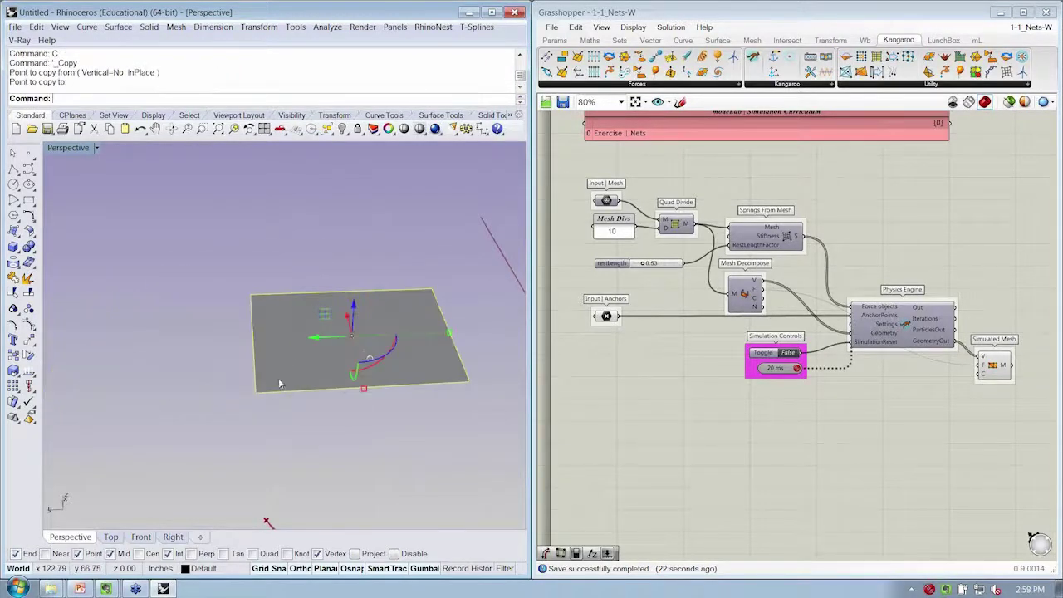
Mirror the copied flat mesh across its own edge, keeping the original.
text(Mirror)
key(Return)
click(255, 393)
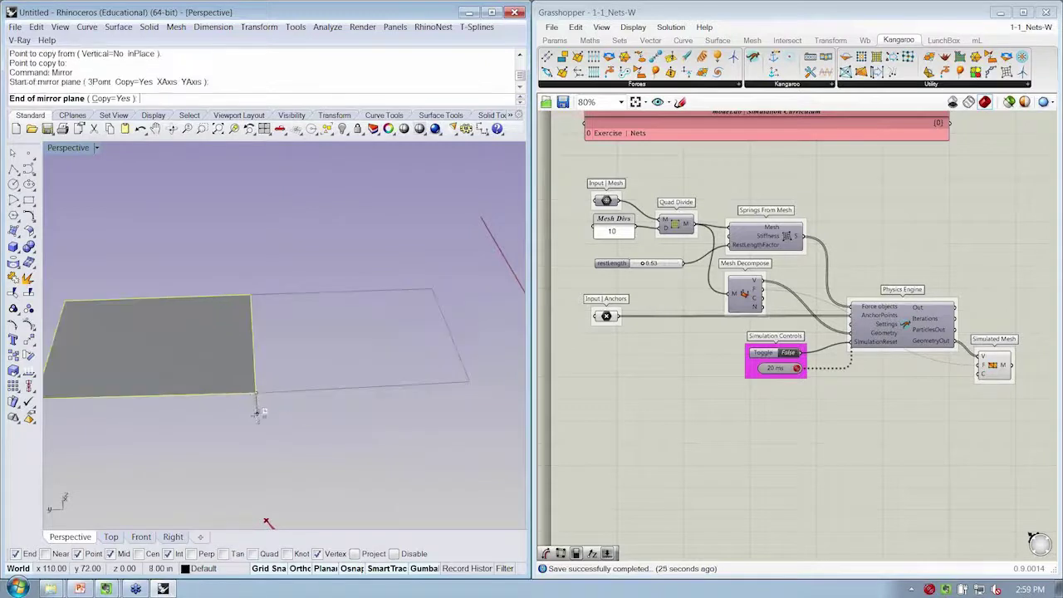
click(260, 422)
Move the mirrored mesh vertically upward by about 22 inches.
click(237, 379)
text(M)
key(Return)
text(v)
key(Return)
click(232, 416)
click(221, 352)
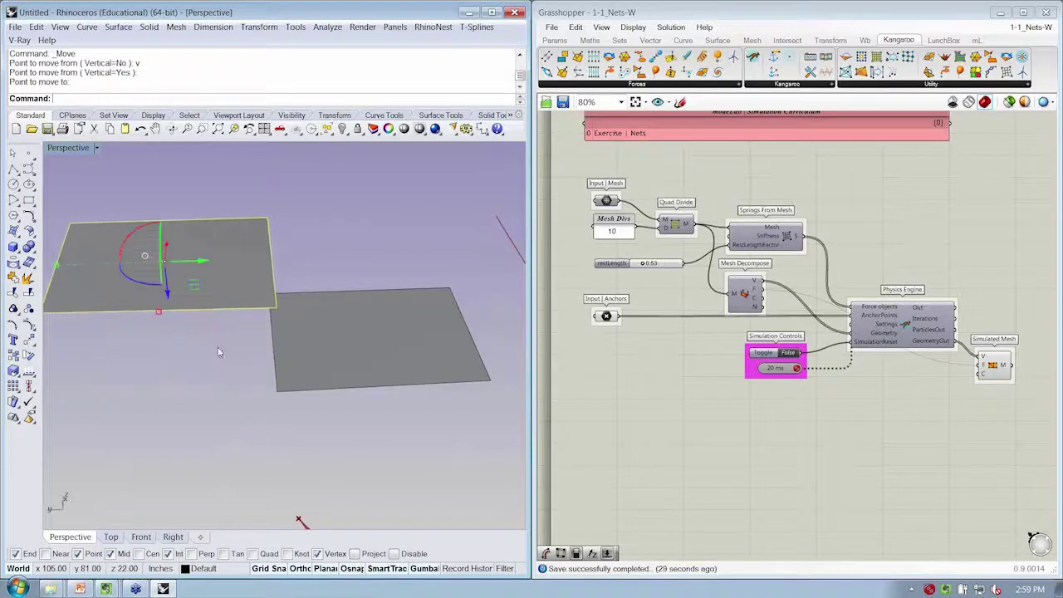
mouse_move(221, 351)
right_down()
mouse_move(315, 354)
mouse_move(233, 364)
right_up()
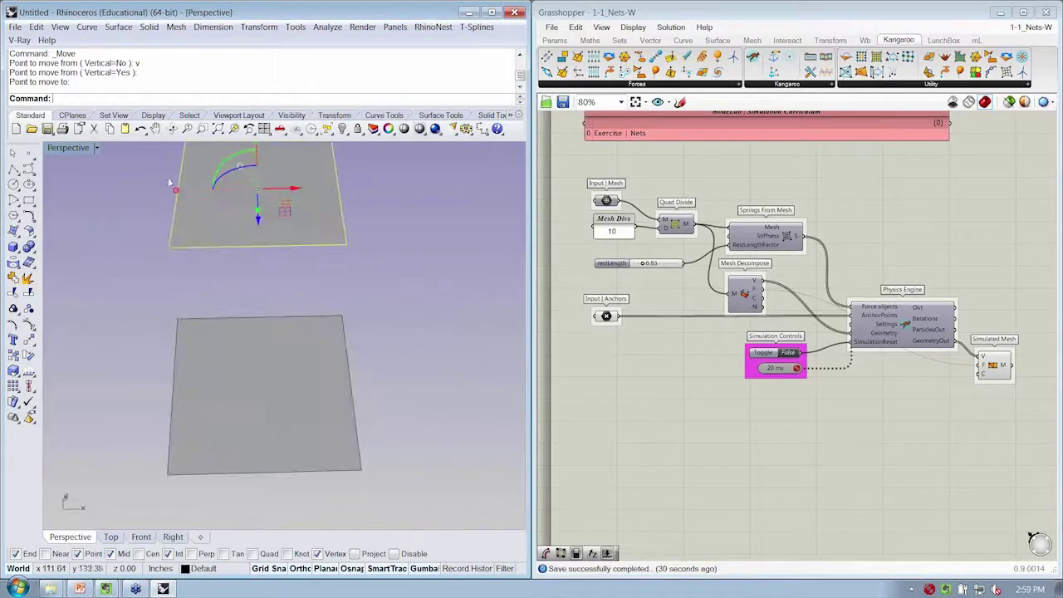
click(176, 27)
mouse_move(188, 55)
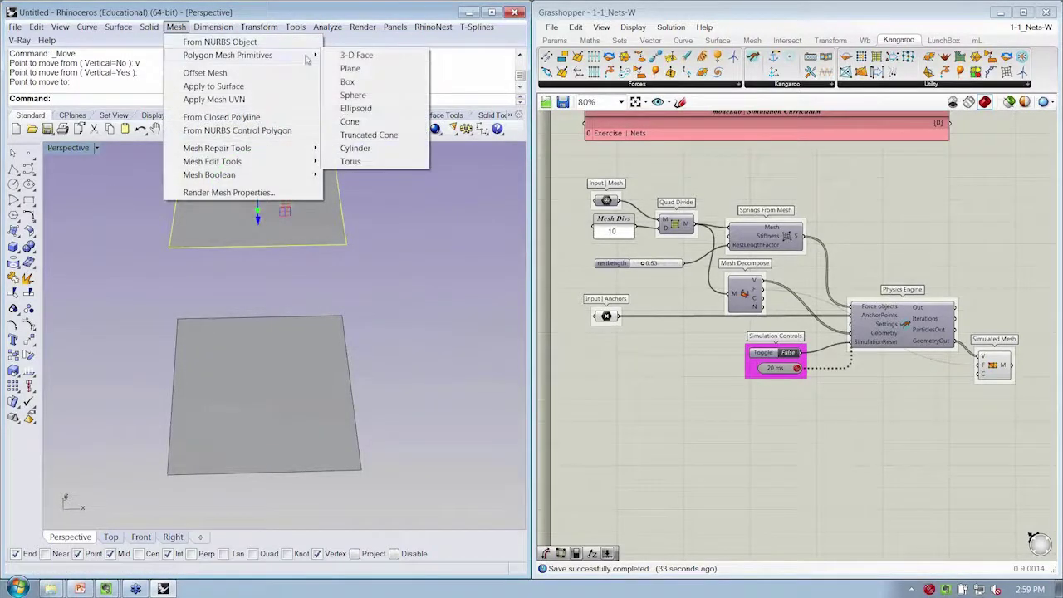
click(362, 61)
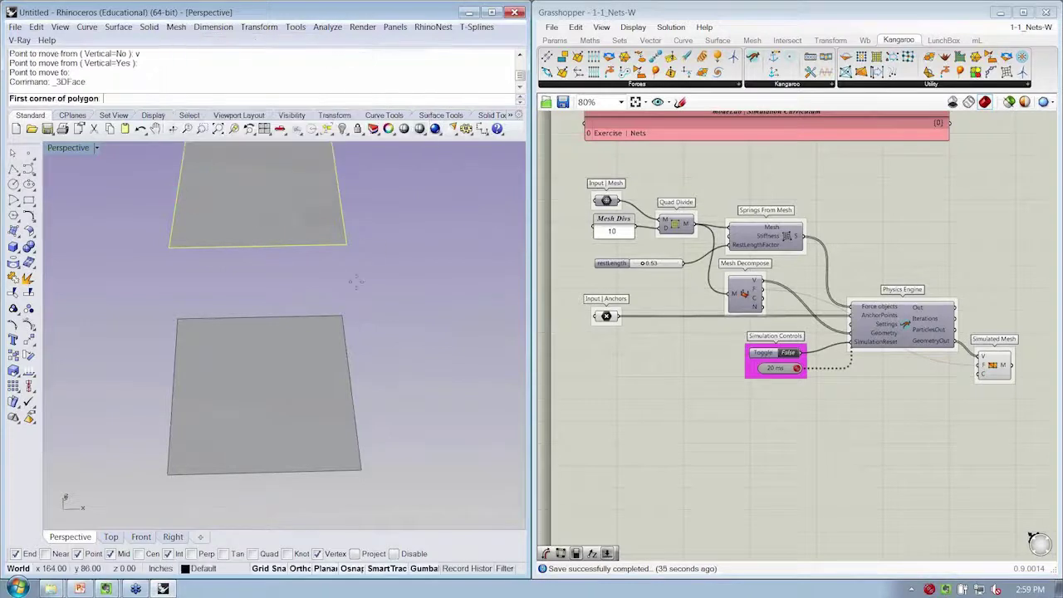
click(342, 316)
click(342, 245)
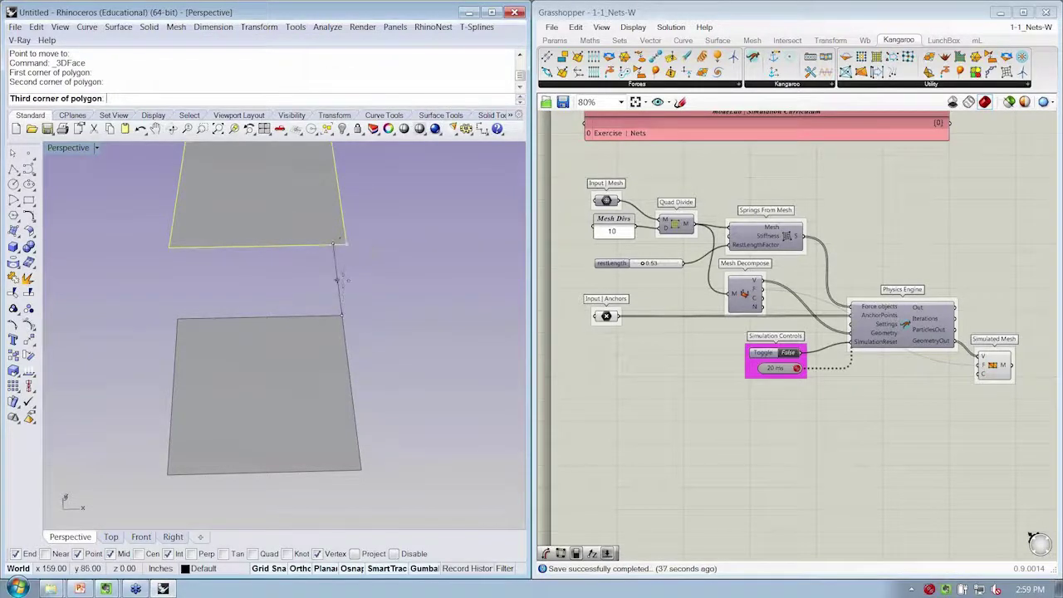
key(Escape)
Create a four-corner 3-D mesh face bridging the facing edges of the lower and raised flat meshes.
right_click(342, 315)
click(341, 316)
click(346, 245)
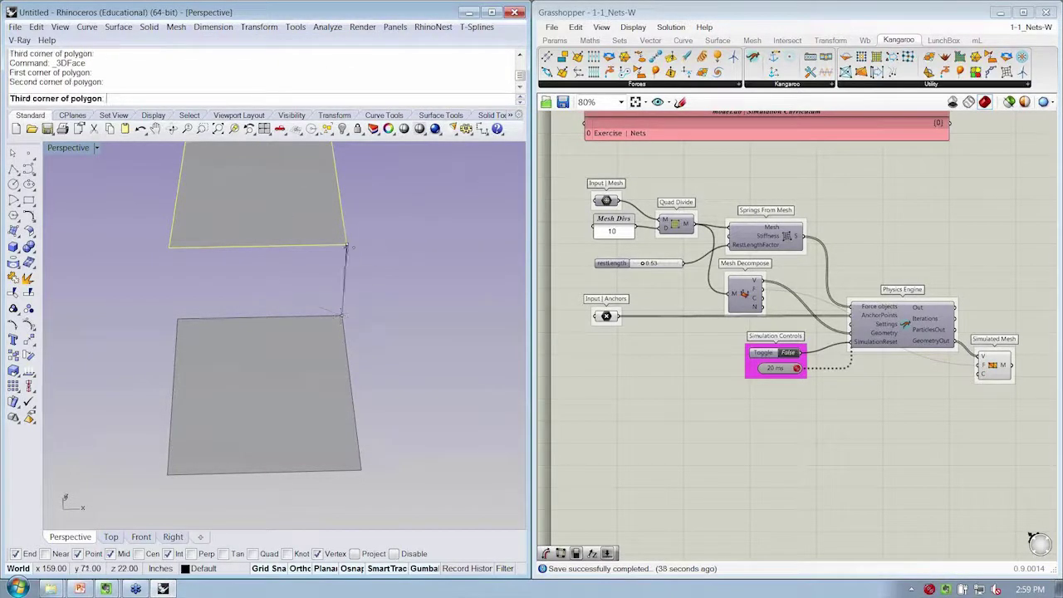
click(170, 246)
click(176, 317)
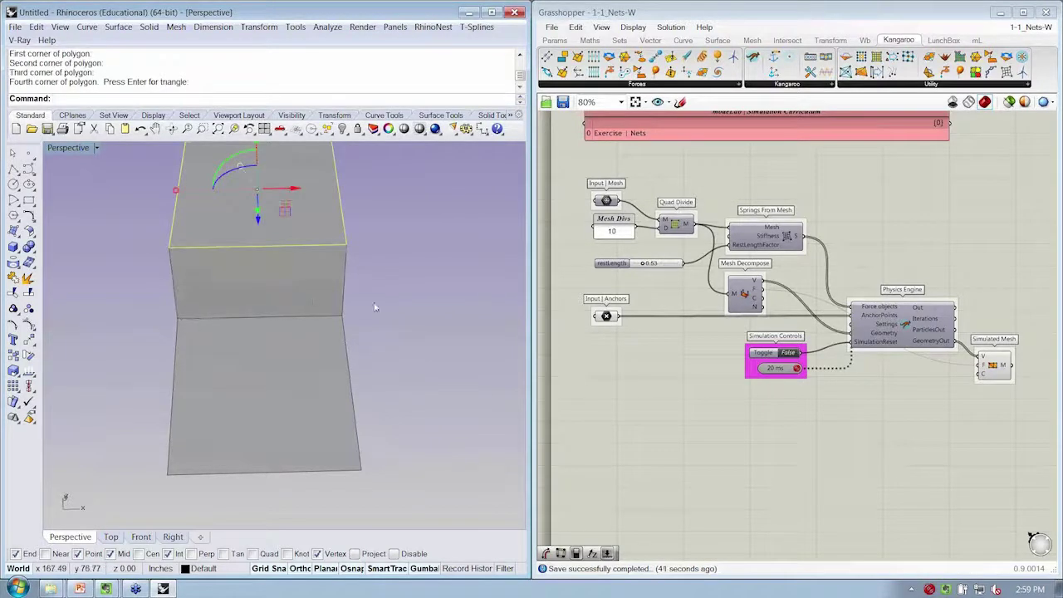
Copy the vertical bridging mesh face along its bottom edge, from one lower corner to the opposite lower corner.
right_drag(374, 308, 450, 296)
click(354, 338)
right_drag(356, 338, 291, 349)
click(243, 312)
right_drag(384, 335, 246, 333)
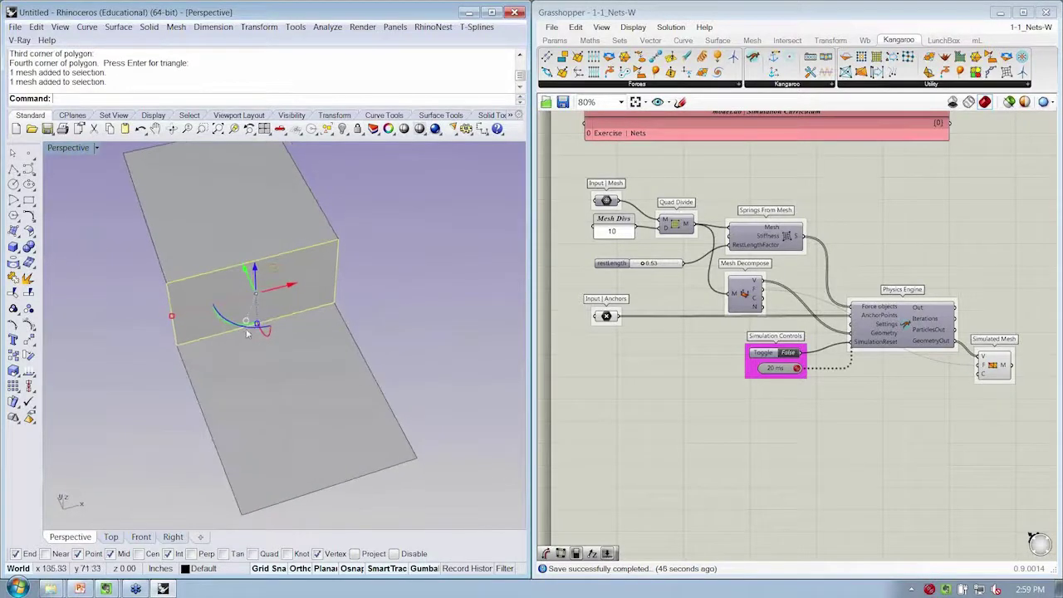
text(c)
key(Return)
click(176, 344)
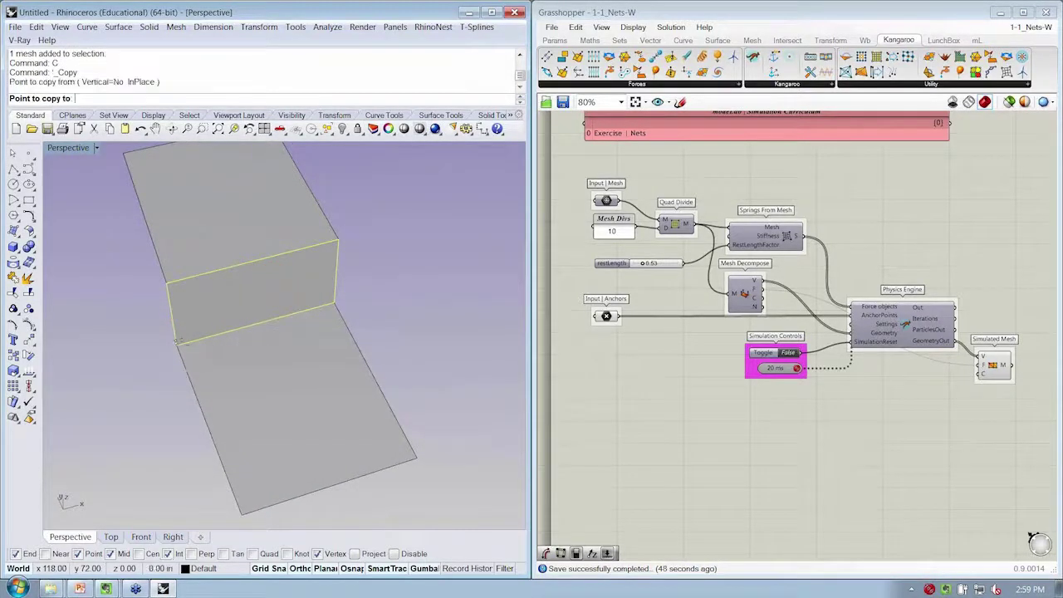
click(332, 306)
key(Return)
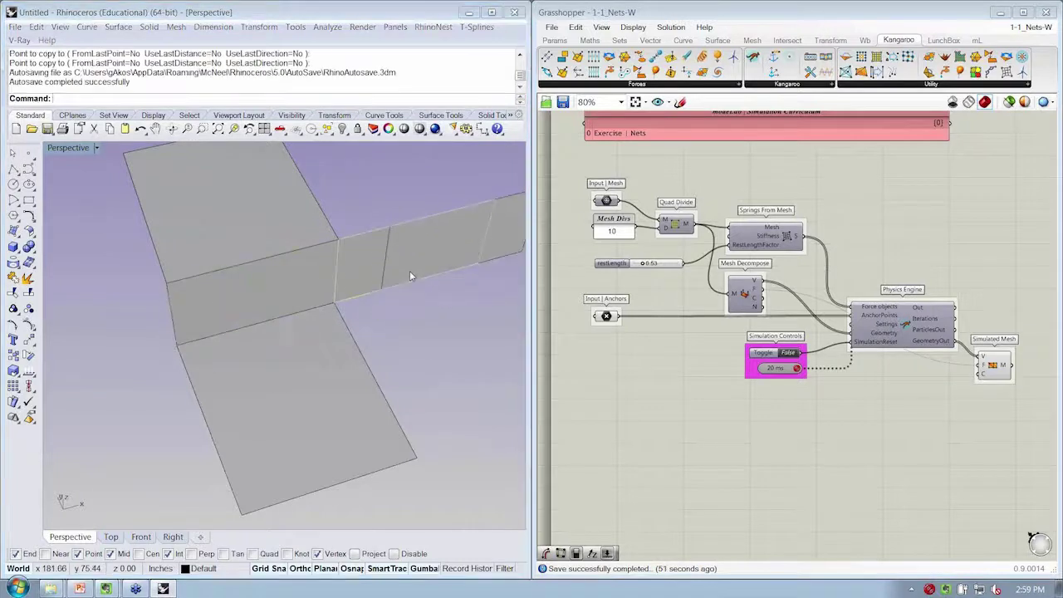
Delete the surplus copy of the vertical face that extends farther out from the stepped meshes.
click(501, 259)
key(Return)
right_drag(378, 280, 422, 267)
text(d)
key(Return)
Rotate the remaining copied face about the shared lower corner so it runs along the lower flat mesh's side edge.
click(393, 283)
text(r)
key(Return)
click(328, 296)
click(459, 243)
click(437, 424)
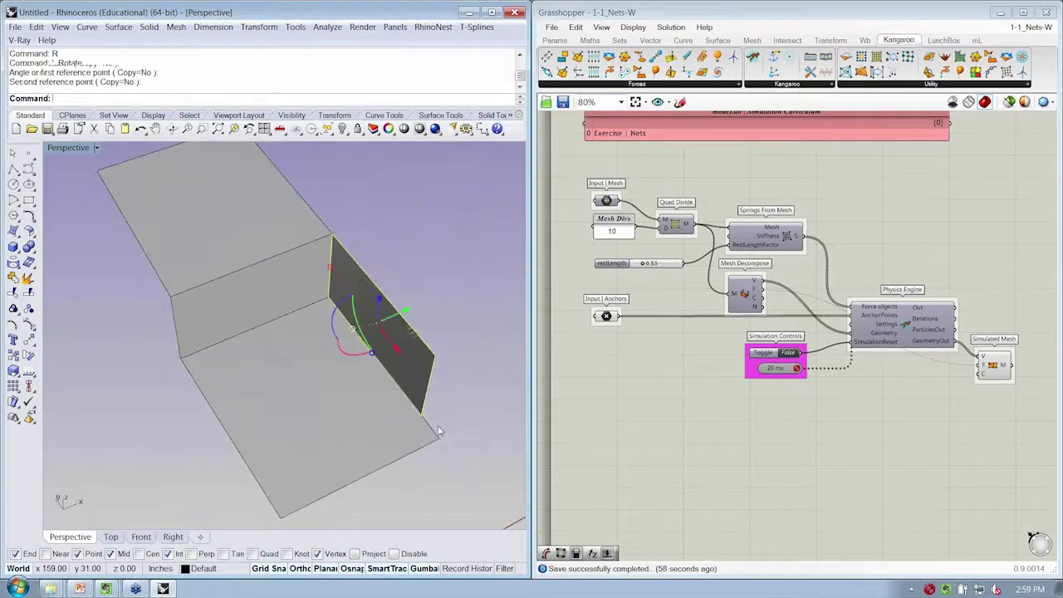
Stretch the rotated side face with Scale1D so it reaches the outer corner of the lower flat mesh.
right_drag(436, 424, 267, 155)
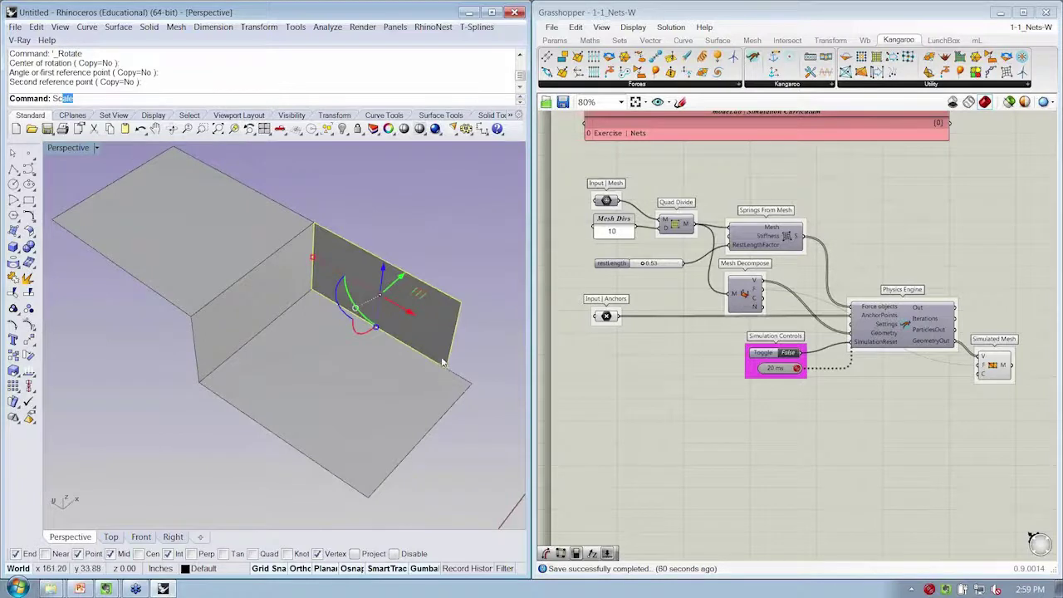
text(Sc)
click(104, 120)
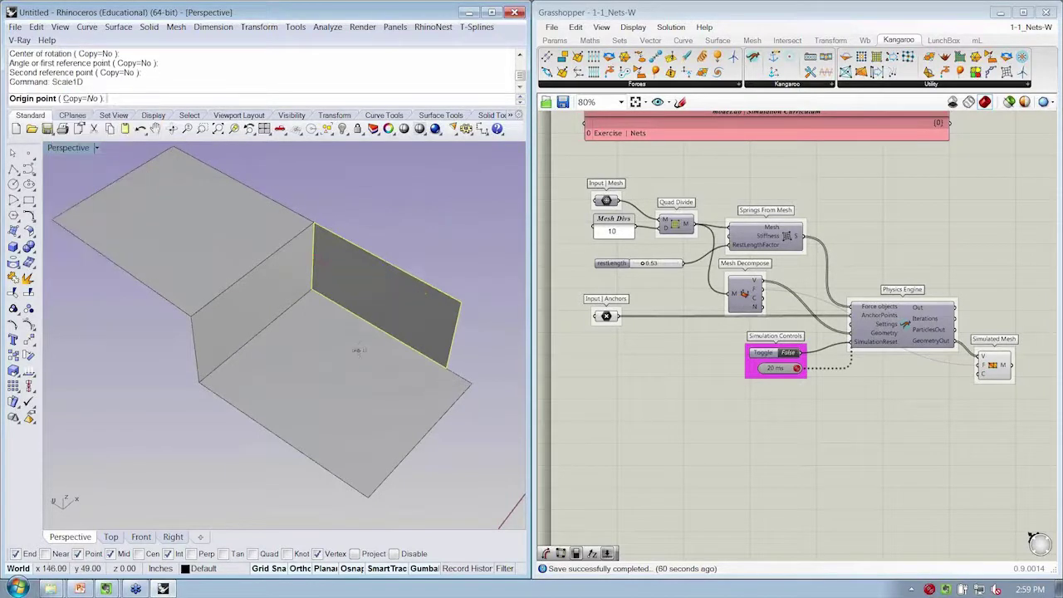
click(320, 298)
click(446, 369)
click(472, 383)
right_drag(487, 427, 382, 362)
right_click(420, 343)
click(422, 343)
click(401, 319)
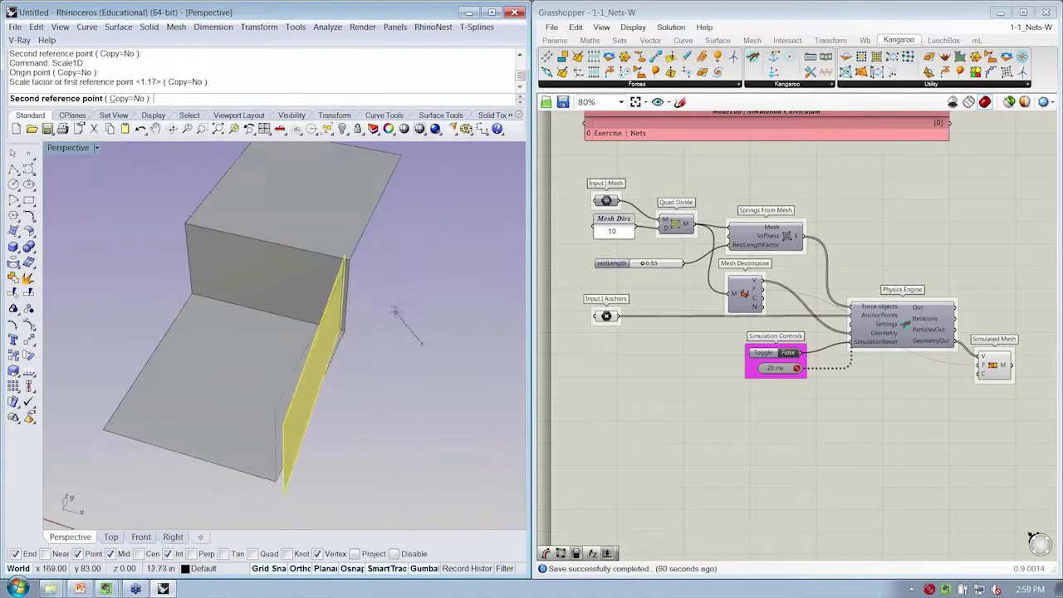
click(349, 403)
right_drag(349, 404, 395, 401)
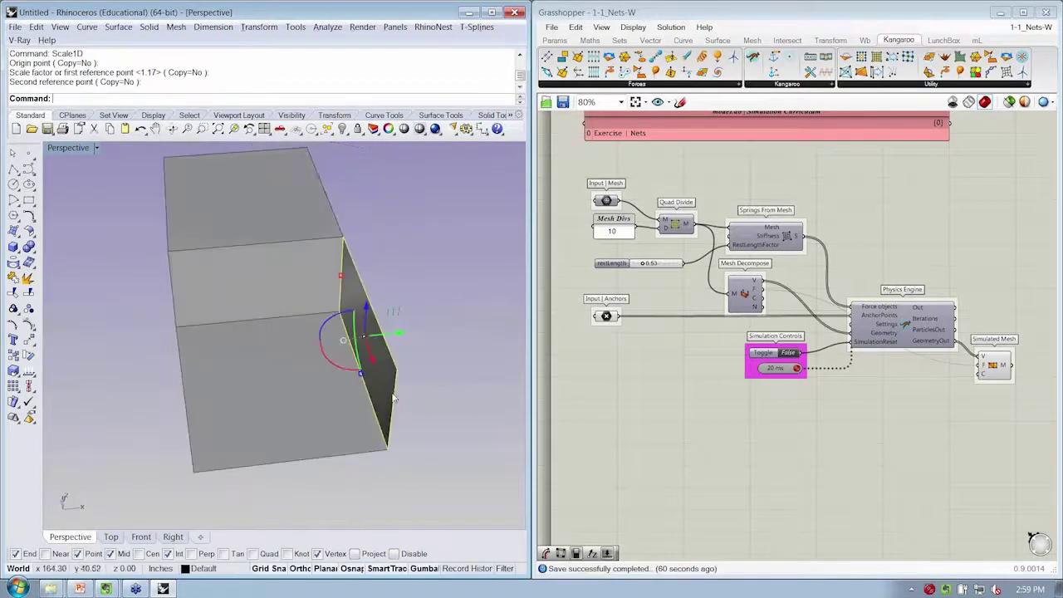
Select the two flat meshes, the vertical bridge and the side face, and join them into a single mesh.
right_click(374, 467)
right_click(377, 469)
right_click(376, 471)
right_click(322, 477)
right_click(321, 477)
right_click(328, 468)
click(348, 499)
right_drag(349, 501, 417, 470)
drag(410, 437, 278, 250)
scroll(283, 250, down, 3)
shift+click(271, 250)
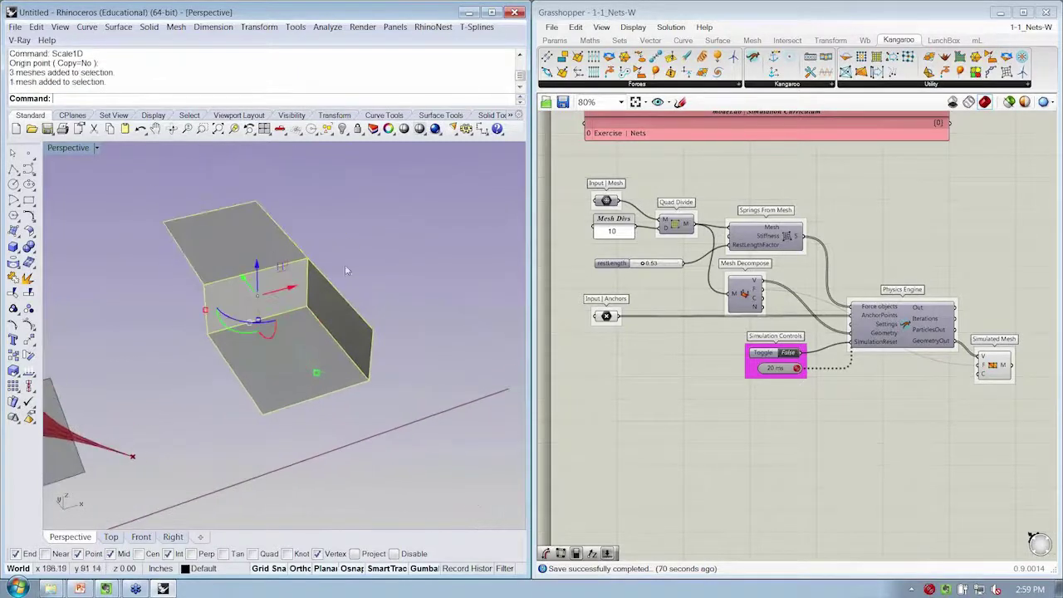
right_drag(382, 264, 362, 292)
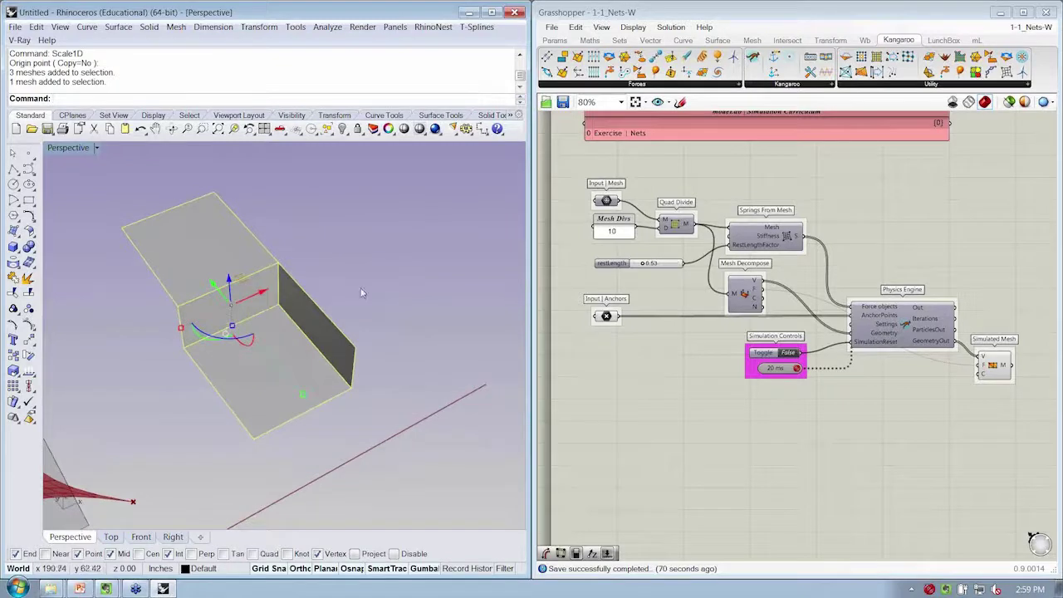
key(ctrl+j)
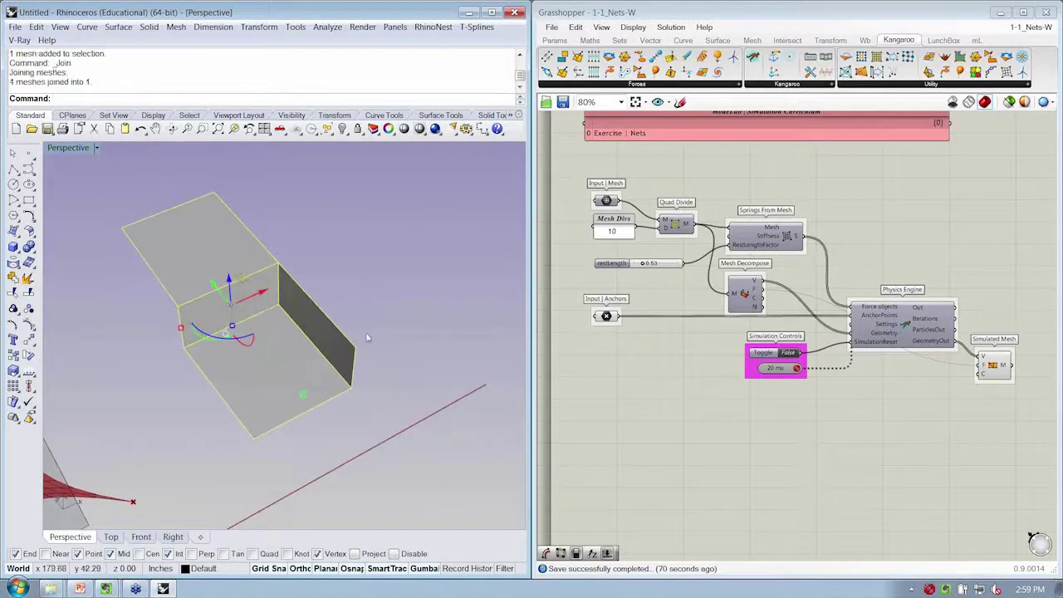
Reference the joined mesh in the Input | Mesh parameter and set the simulation reset toggle to True.
right_click(607, 201)
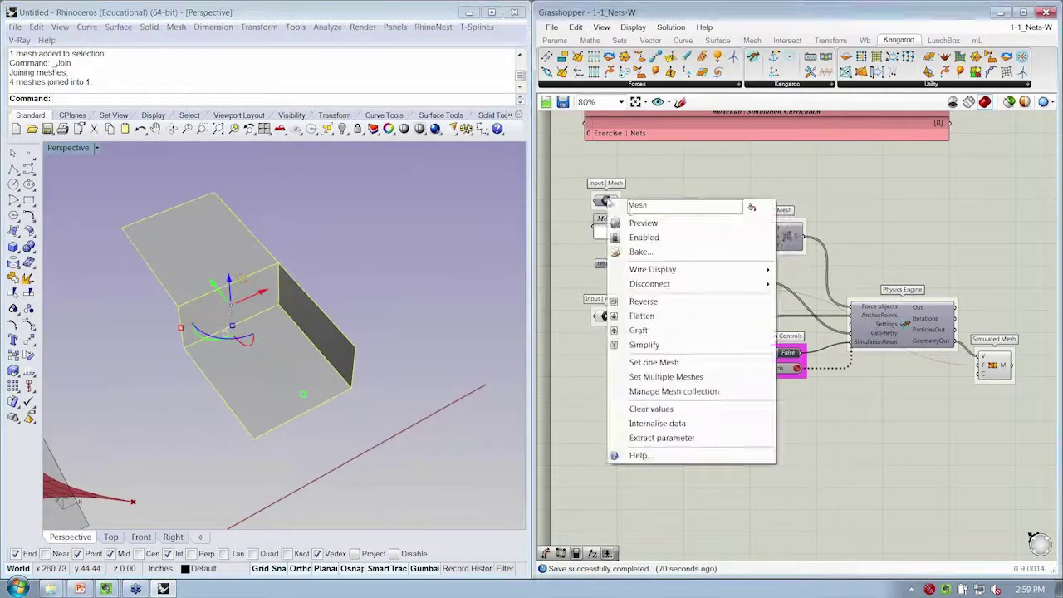
click(689, 360)
double_click(764, 353)
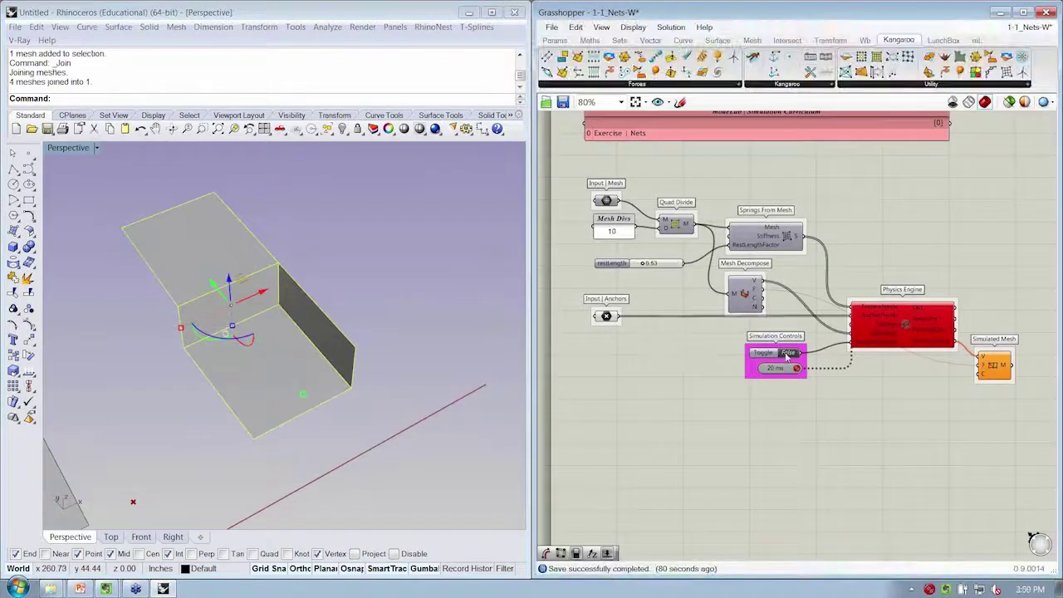
Place seven point objects on the outer corner vertices of the joined mesh, including both ends of the step.
click(27, 156)
click(123, 228)
right_click(124, 226)
click(214, 194)
right_click(291, 251)
click(279, 265)
right_click(284, 271)
click(354, 348)
right_click(362, 370)
click(254, 438)
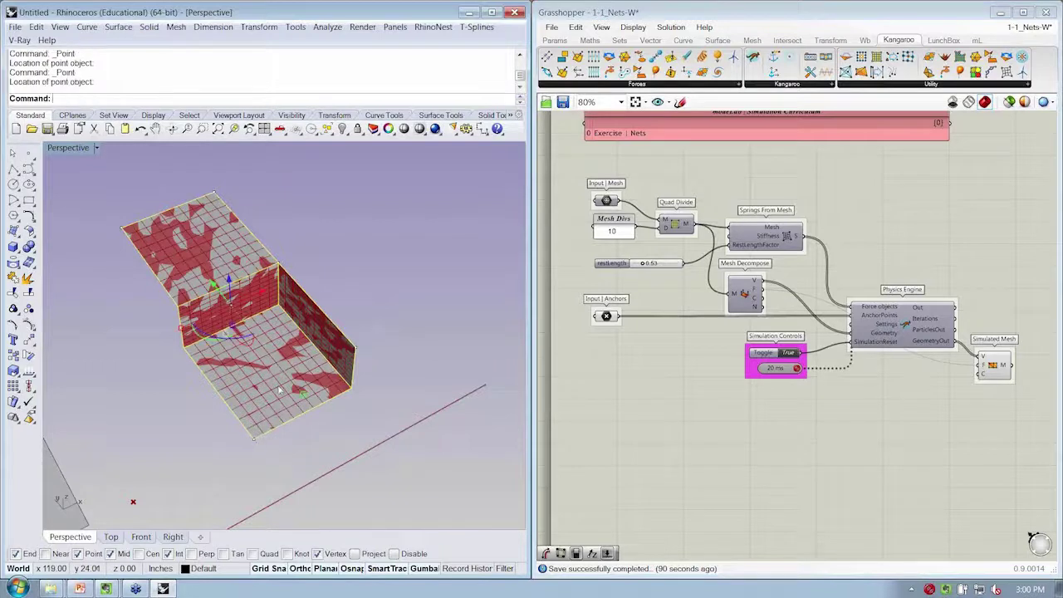
right_click(161, 345)
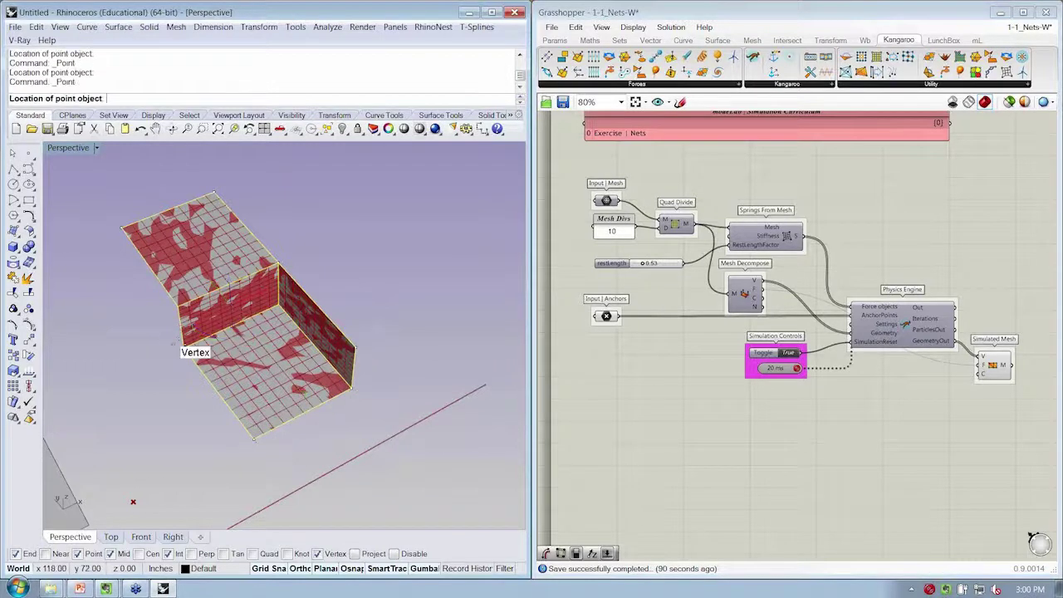
click(184, 346)
right_click(176, 374)
key(Escape)
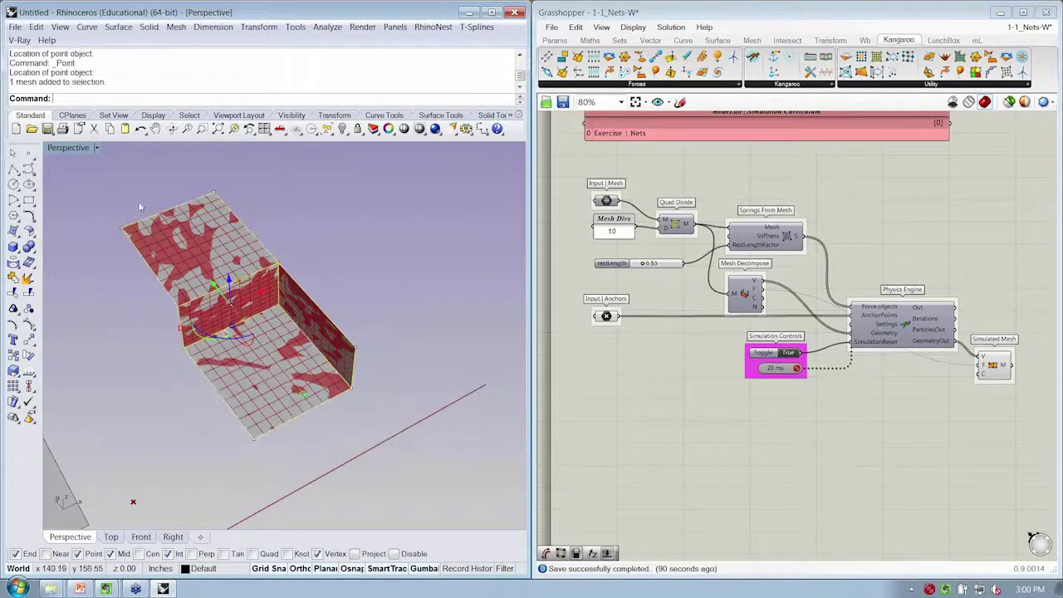
Set the Perspective viewport to Wireframe display, then run the simulation briefly and reset it.
right_click(78, 150)
click(88, 181)
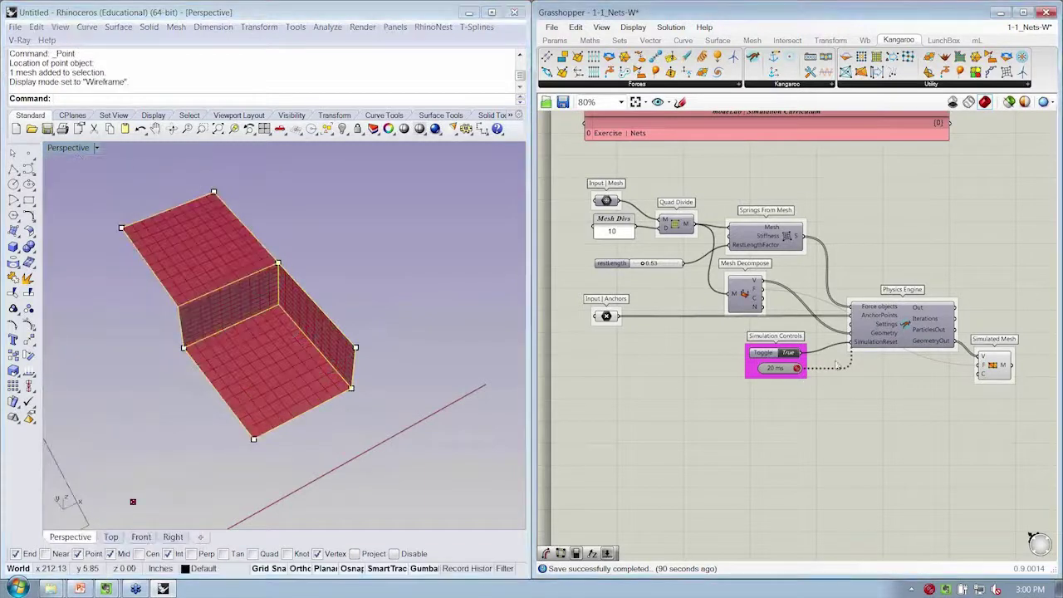
click(792, 354)
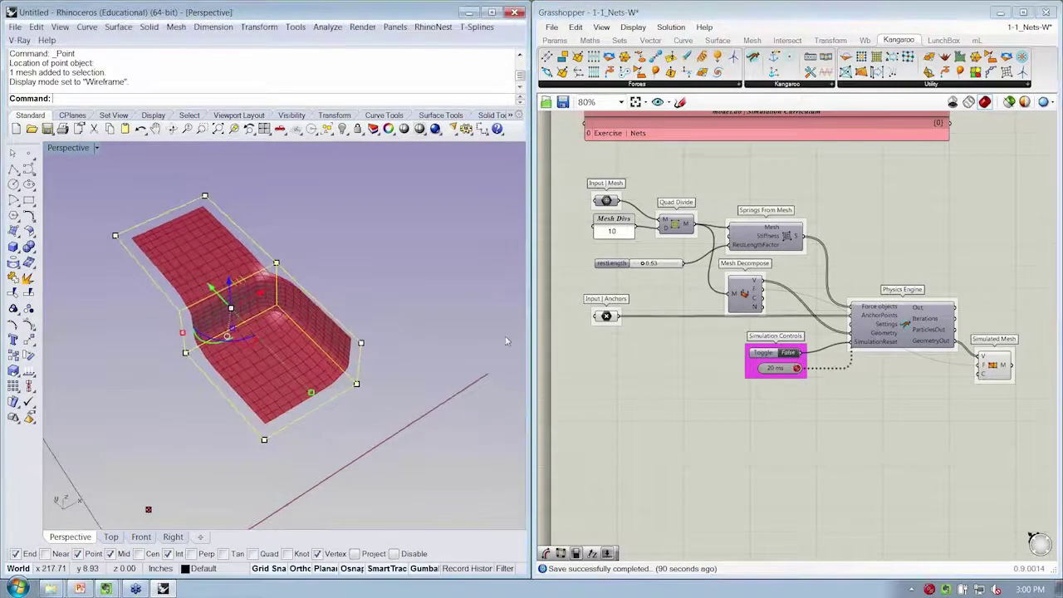
click(792, 354)
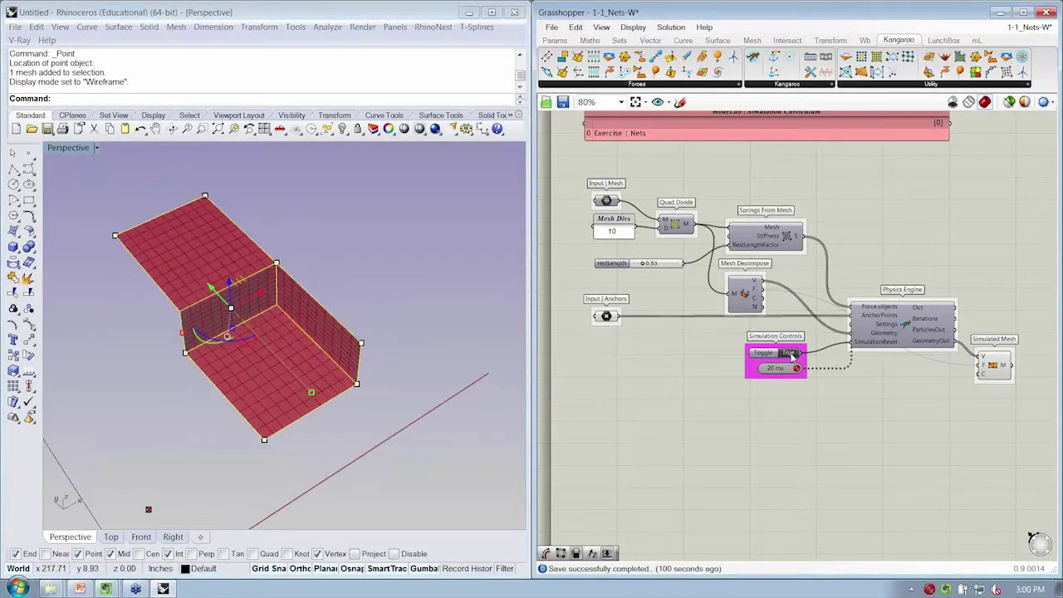
Reference the seven corner points as the Input | Anchors and run the simulation with the reset toggle at False.
right_click(606, 316)
click(656, 492)
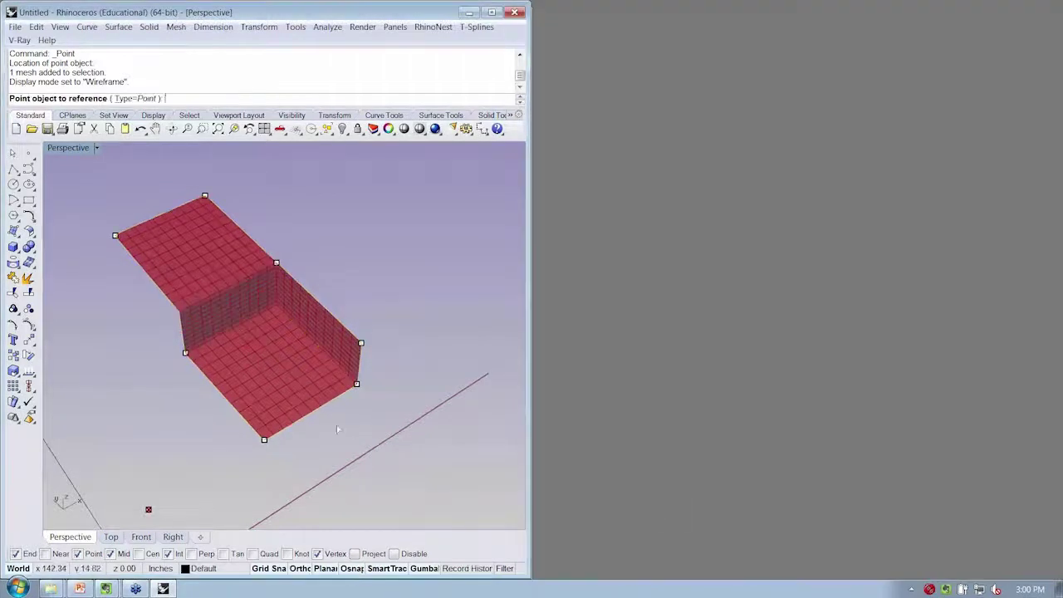
drag(98, 161, 100, 163)
key(Return)
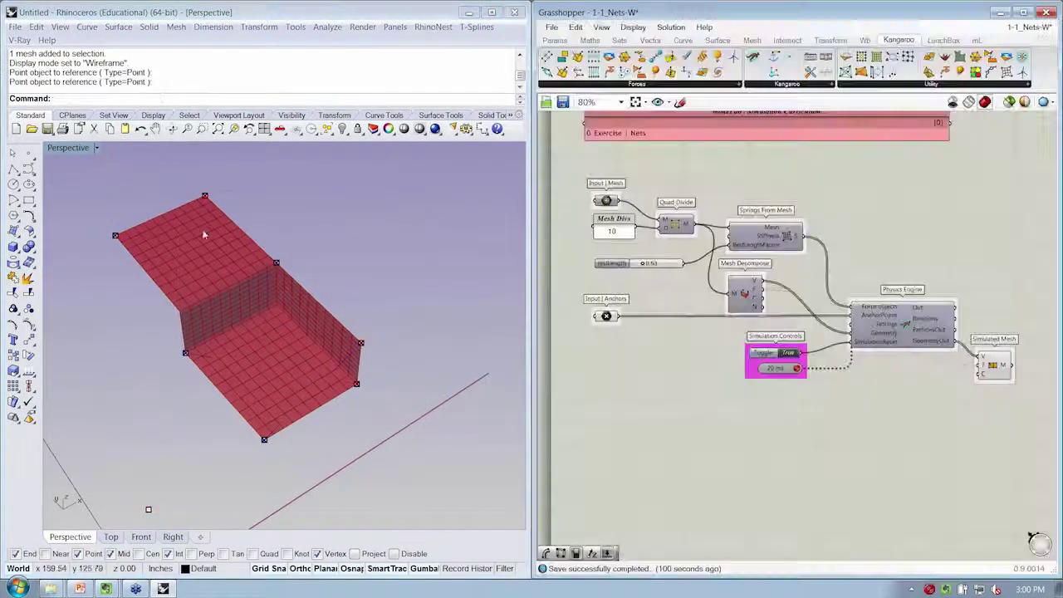
click(789, 354)
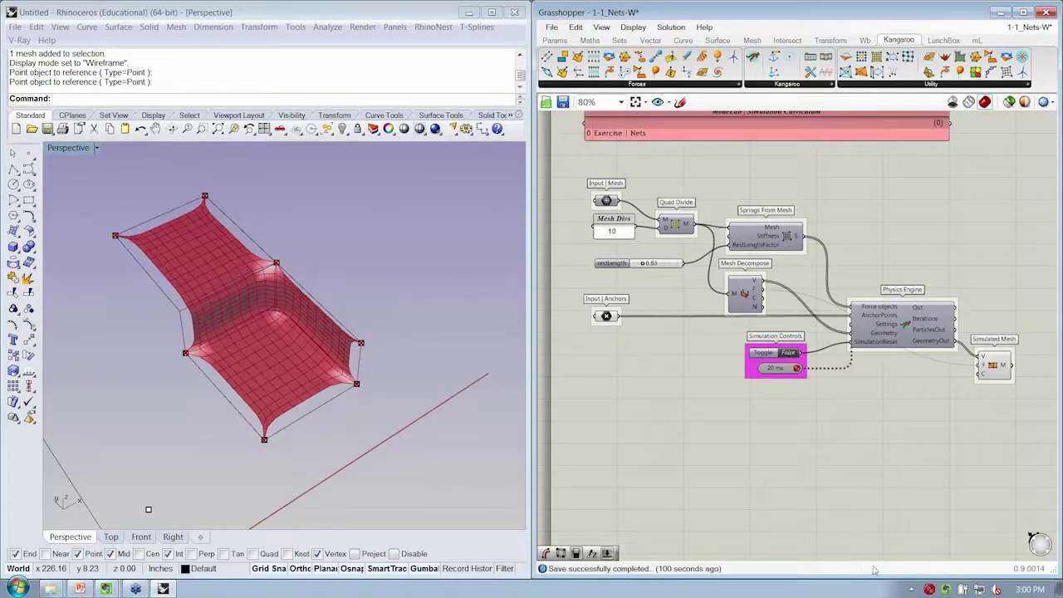
Move the anchor point at the step's upper inner corner sideways, away from the net, by about 38 inches.
right_drag(149, 509, 232, 364)
drag(171, 225, 349, 285)
drag(288, 260, 455, 238)
right_drag(403, 349, 408, 306)
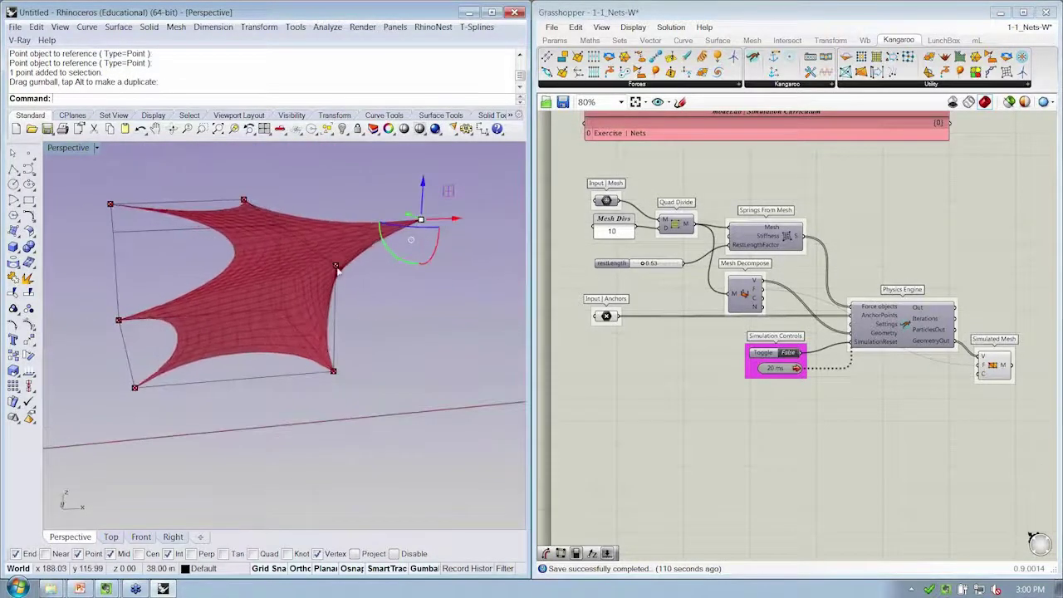
Raise the anchors at the side face's outer top corner and the raised mesh's far corner by about 12 inches.
click(336, 268)
shift+click(245, 201)
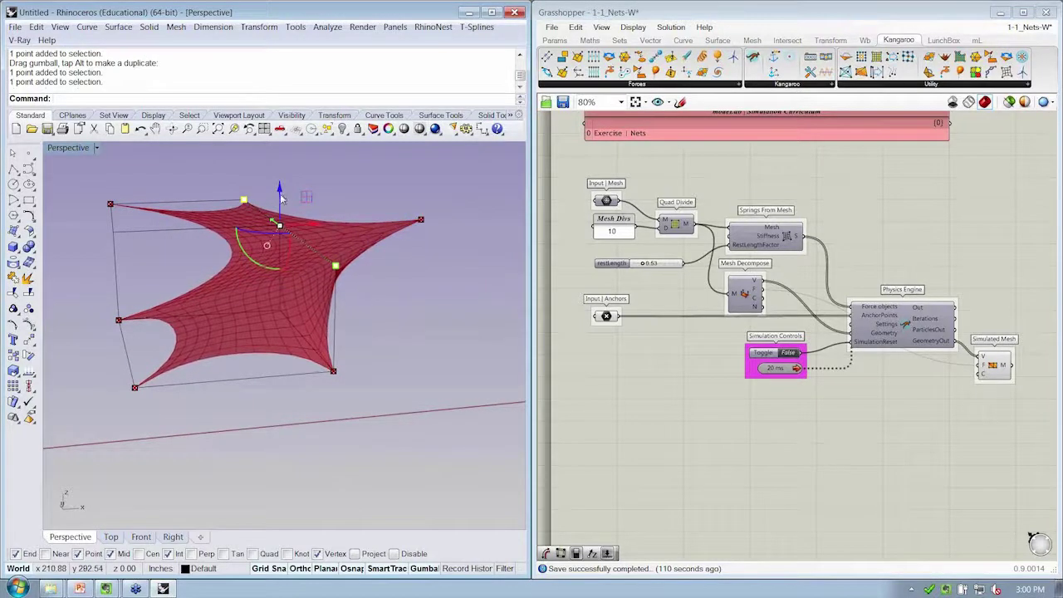
drag(280, 163, 280, 144)
right_drag(327, 292, 177, 369)
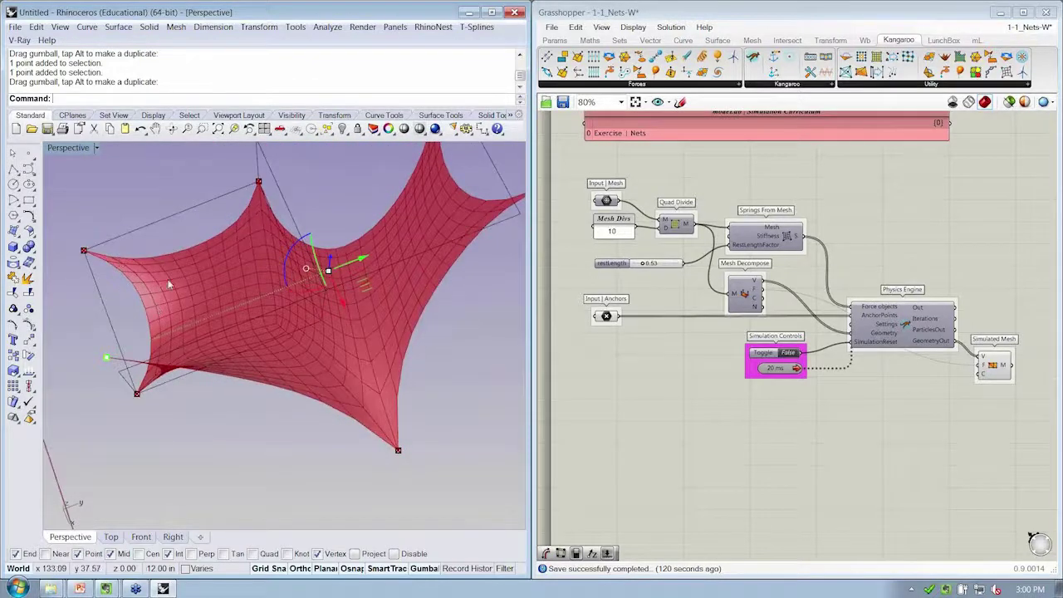
right_drag(322, 332, 264, 259)
right_drag(199, 280, 230, 387)
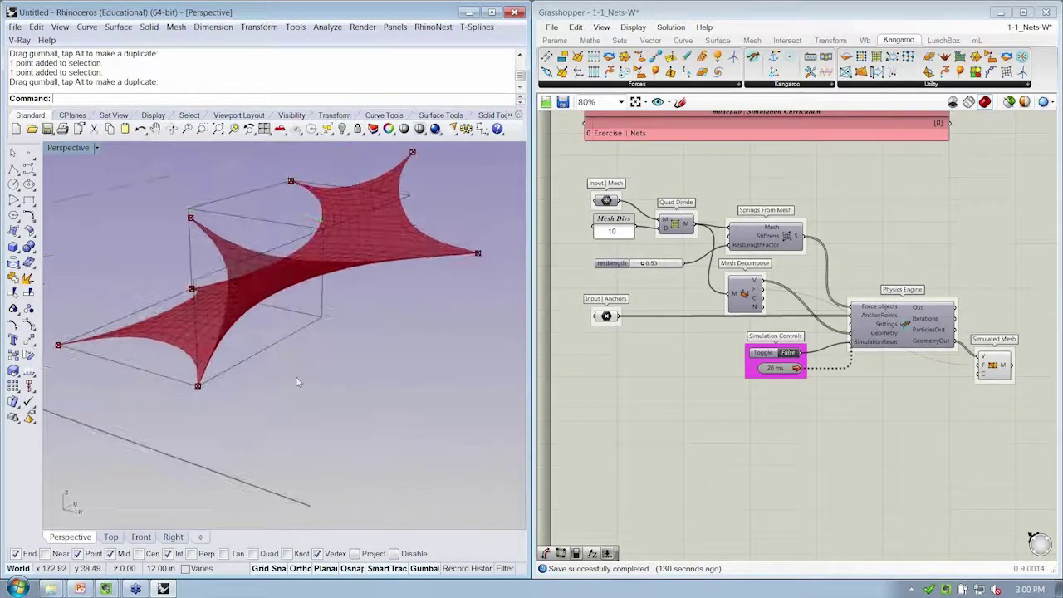
mouse_move(316, 352)
right_down()
mouse_move(384, 324)
mouse_move(374, 303)
mouse_move(345, 345)
mouse_move(357, 265)
mouse_move(294, 257)
mouse_move(122, 288)
mouse_move(158, 249)
mouse_move(408, 315)
mouse_move(325, 351)
right_up()
Create a mesh box about 23 inches high in the empty space beside the simulated net.
shift+right_drag(396, 340, 337, 330)
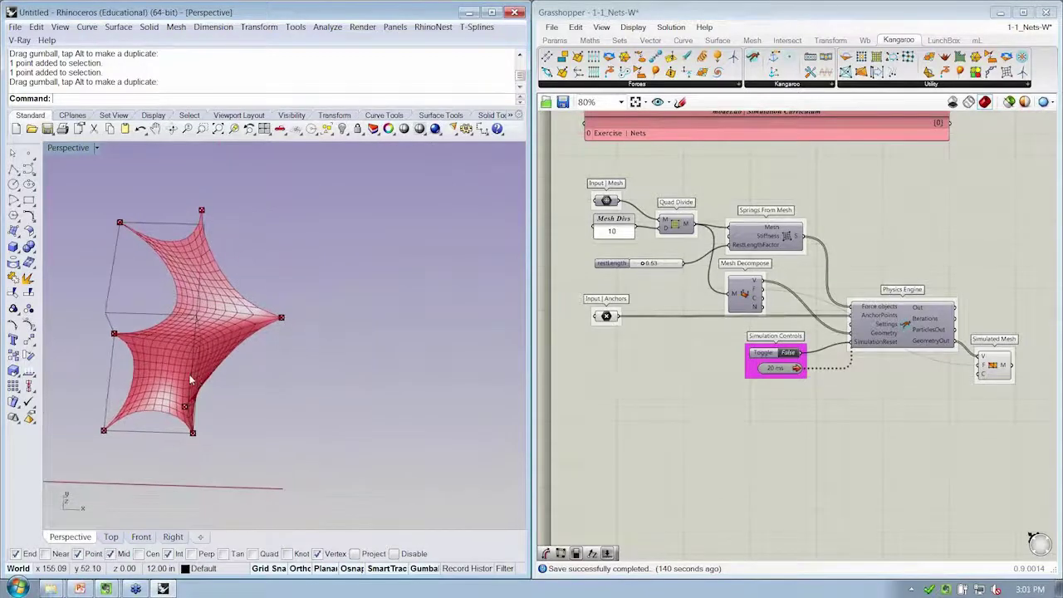
shift+right_drag(399, 313, 368, 311)
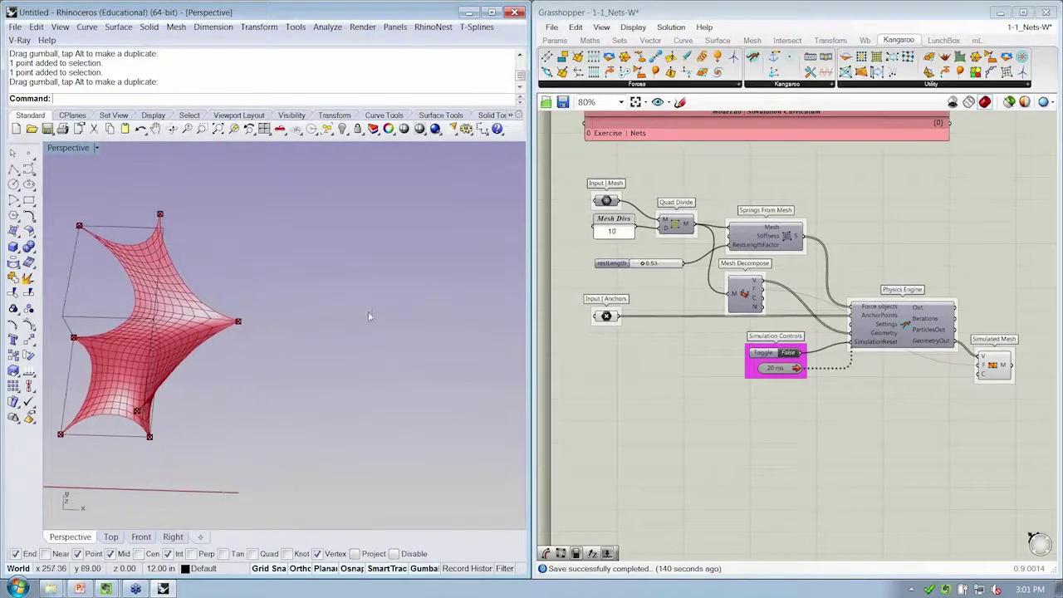
right_drag(301, 305, 431, 273)
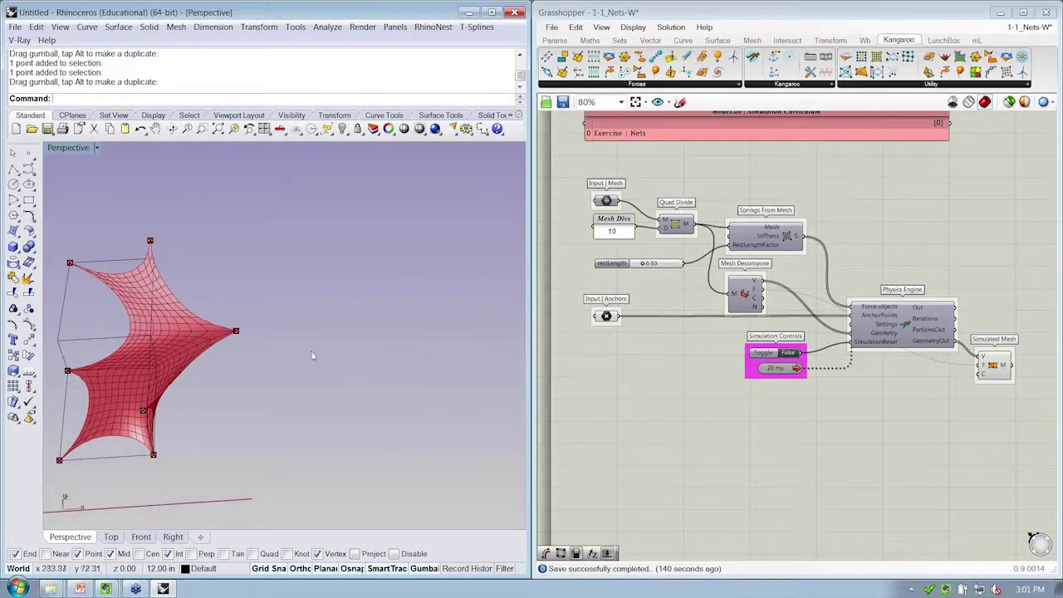
click(177, 27)
mouse_move(181, 62)
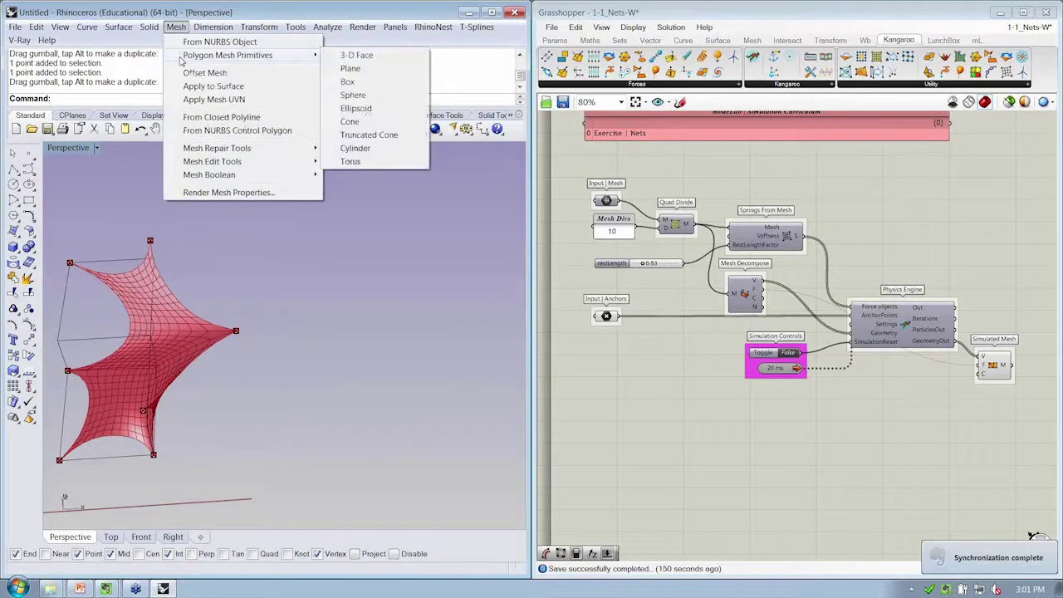
click(347, 83)
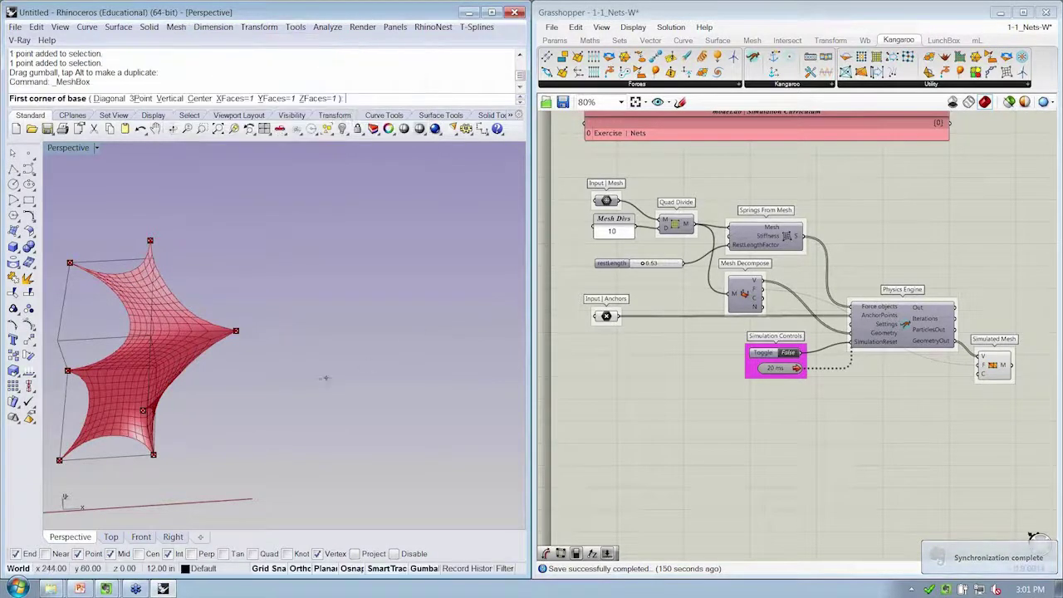
click(313, 368)
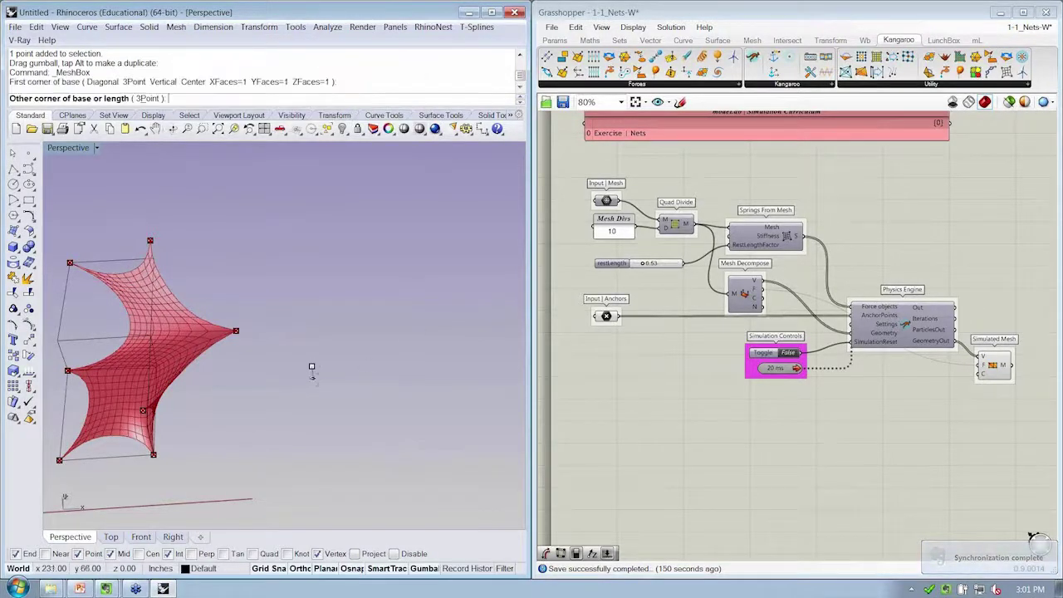
click(400, 421)
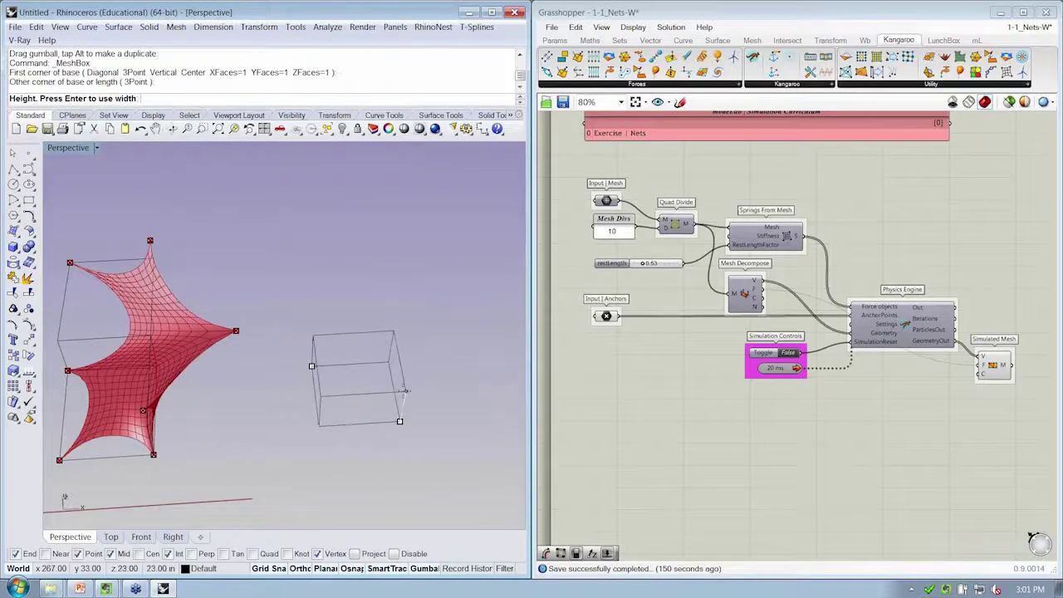
click(405, 391)
Set the Perspective viewport to Shaded display and select the new mesh box.
click(80, 150)
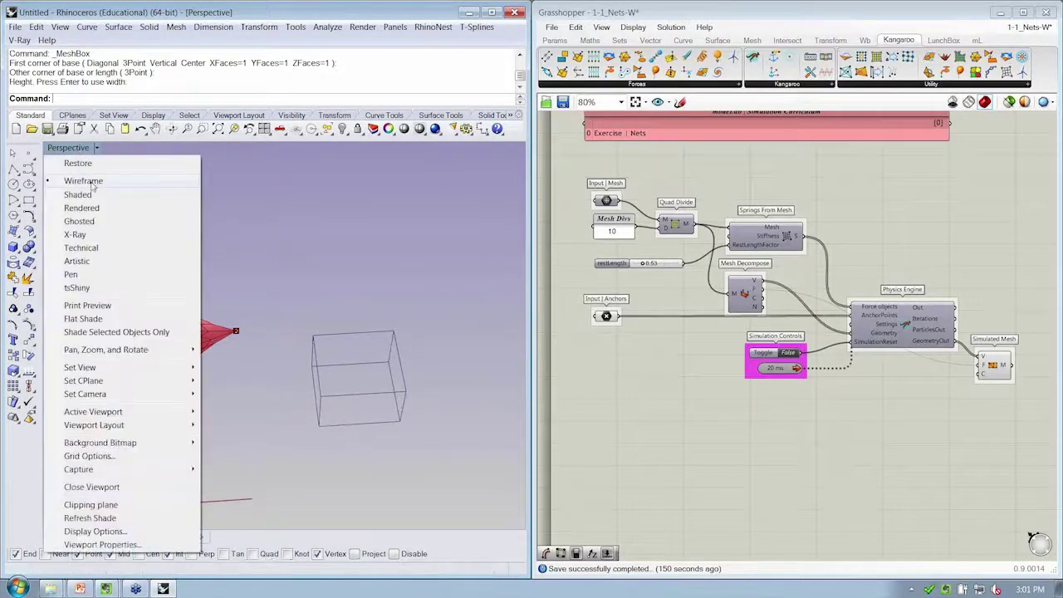
click(74, 192)
click(375, 347)
mouse_move(375, 347)
right_down()
mouse_move(431, 347)
mouse_move(338, 327)
right_up()
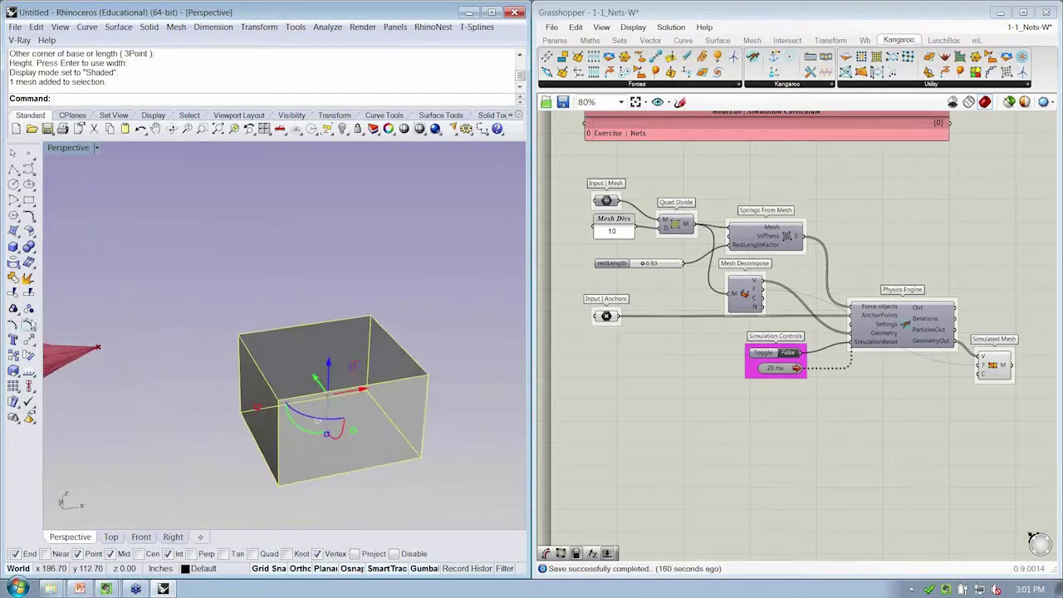
Explode the mesh box into separate faces and delete its top and bottom faces.
click(29, 282)
right_drag(237, 278, 291, 369)
click(291, 324)
click(336, 436)
key(Delete)
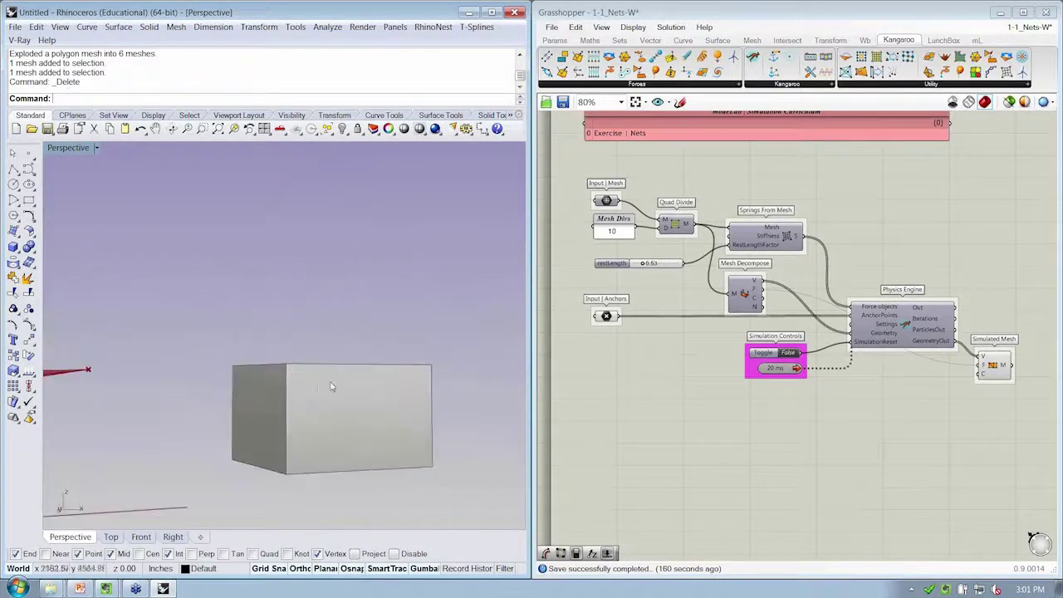
Select the four remaining side faces and join them into one open mesh.
click(334, 385)
right_drag(469, 334, 451, 414)
drag(246, 331, 243, 331)
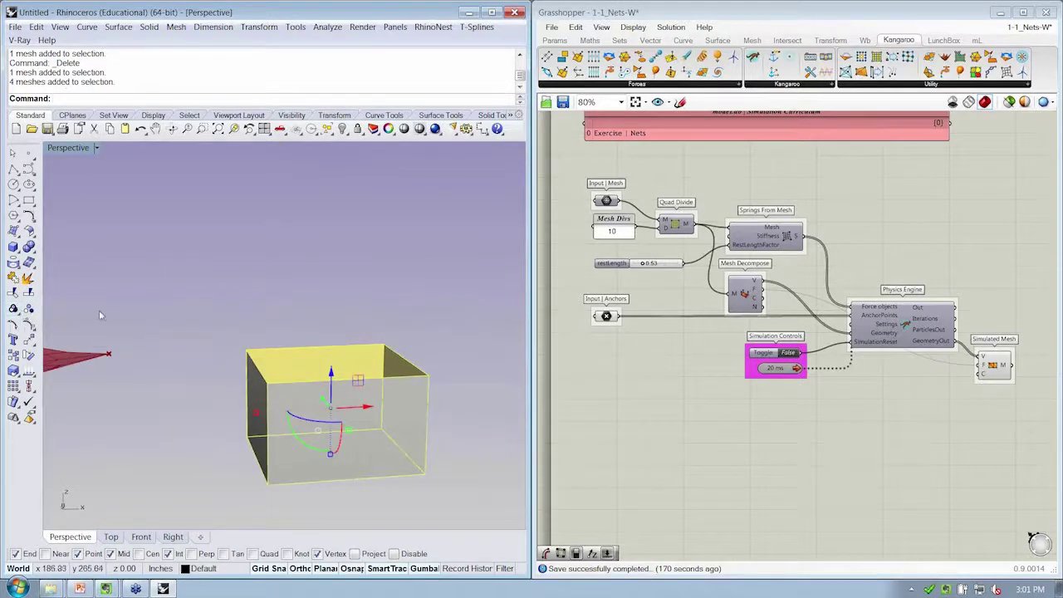
click(14, 278)
right_drag(150, 315, 181, 308)
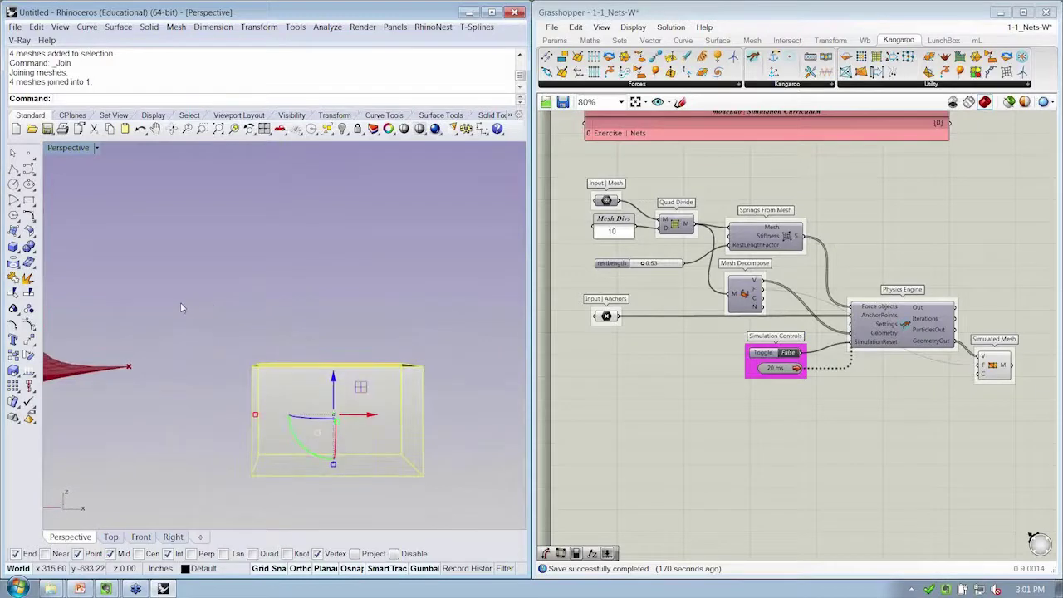
Turn on the open mesh's control points and scale its upper corner points inward to taper the walls.
key(Return)
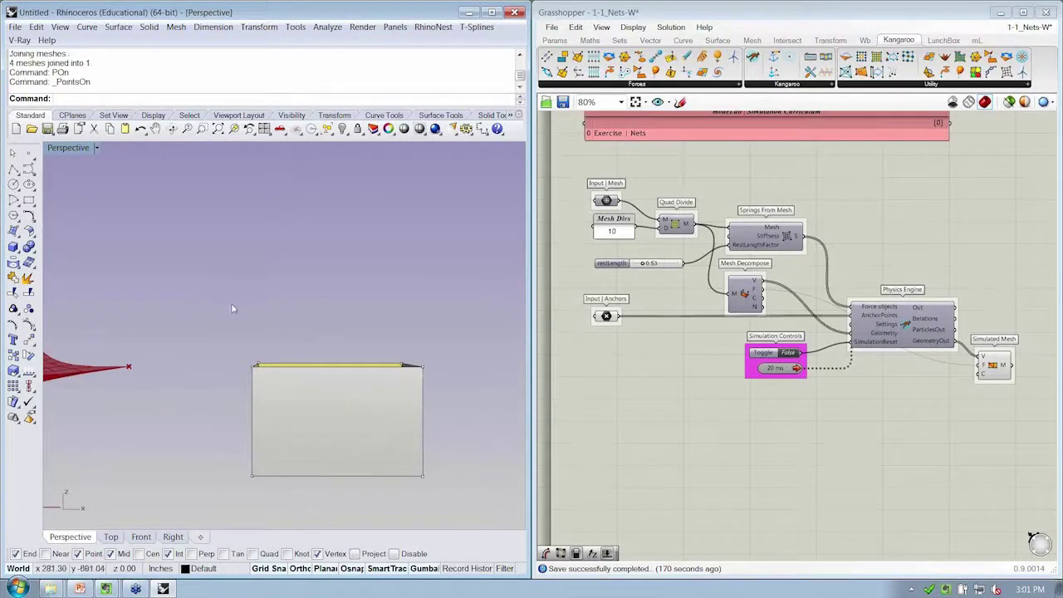
drag(233, 310, 452, 388)
right_drag(454, 388, 332, 433)
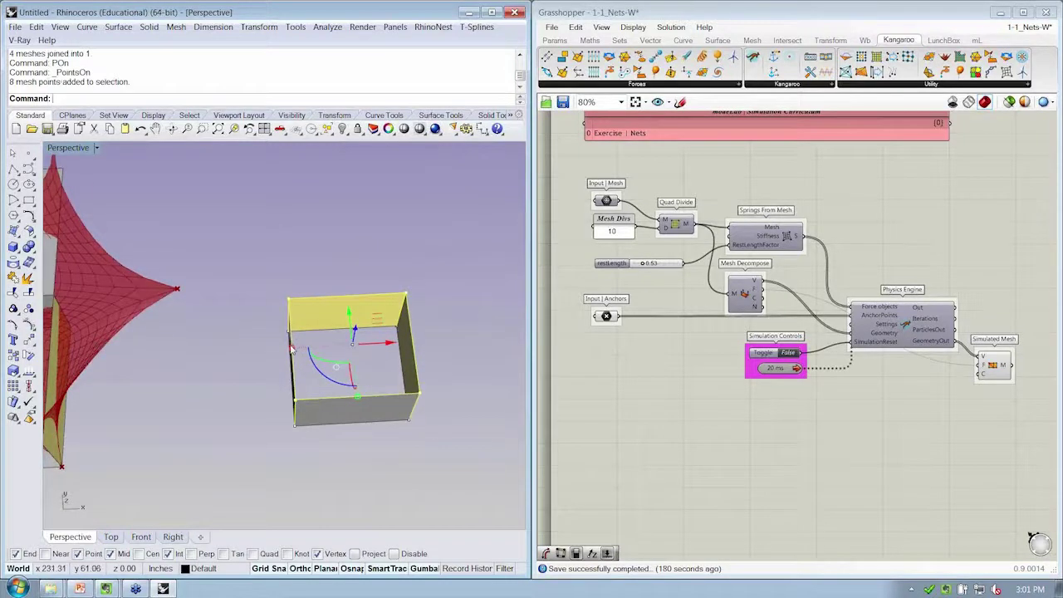
right_drag(290, 343, 371, 356)
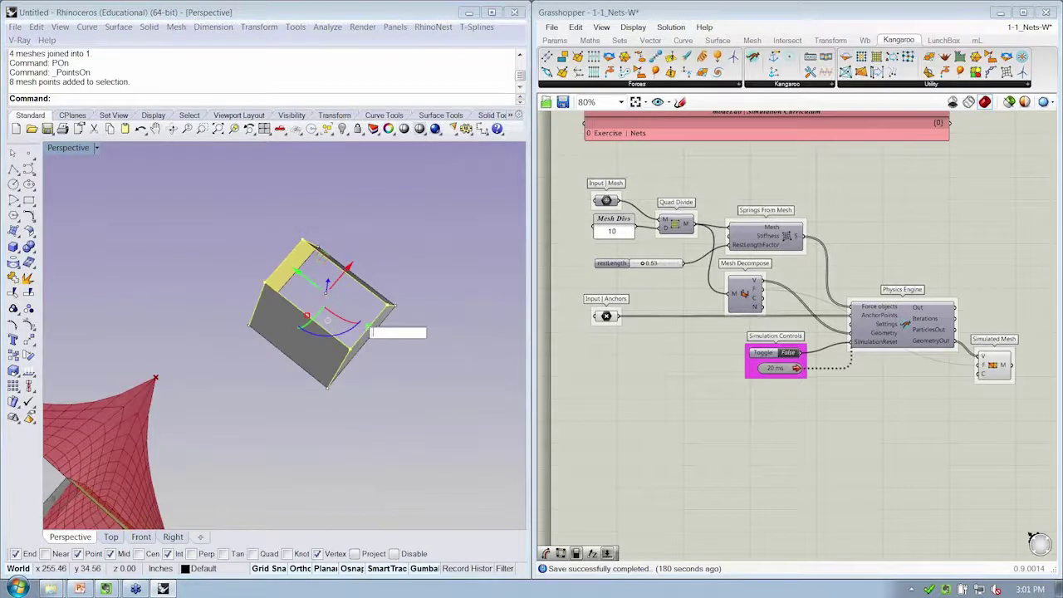
click(430, 344)
right_drag(430, 345, 304, 390)
Mirror a copy of the tapered mesh across a three-point plane through the corners of its narrow upper opening.
click(304, 390)
right_drag(354, 330, 329, 347)
text(Mirror)
key(Return)
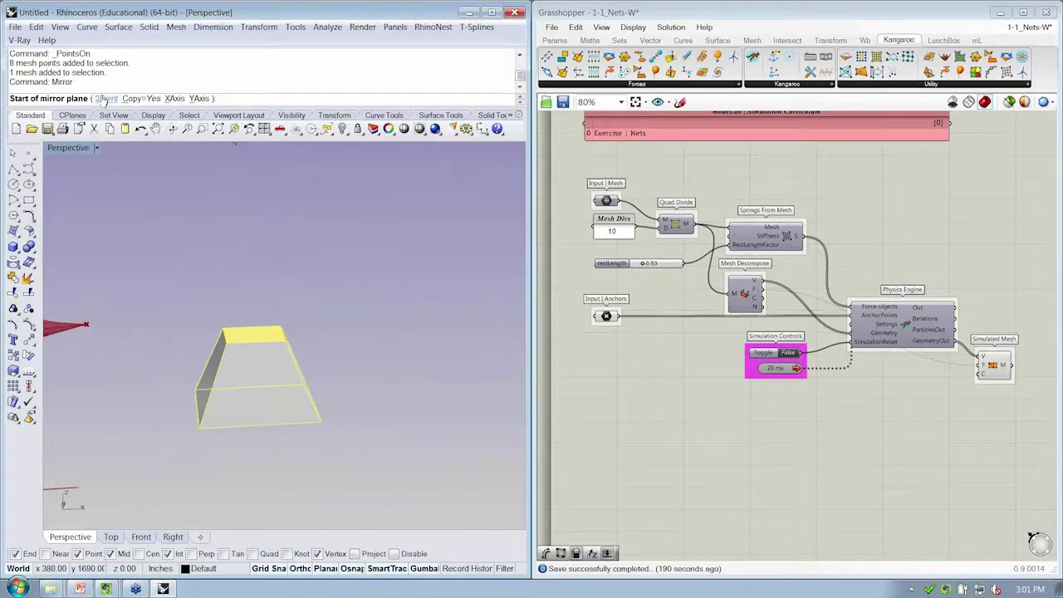
click(105, 98)
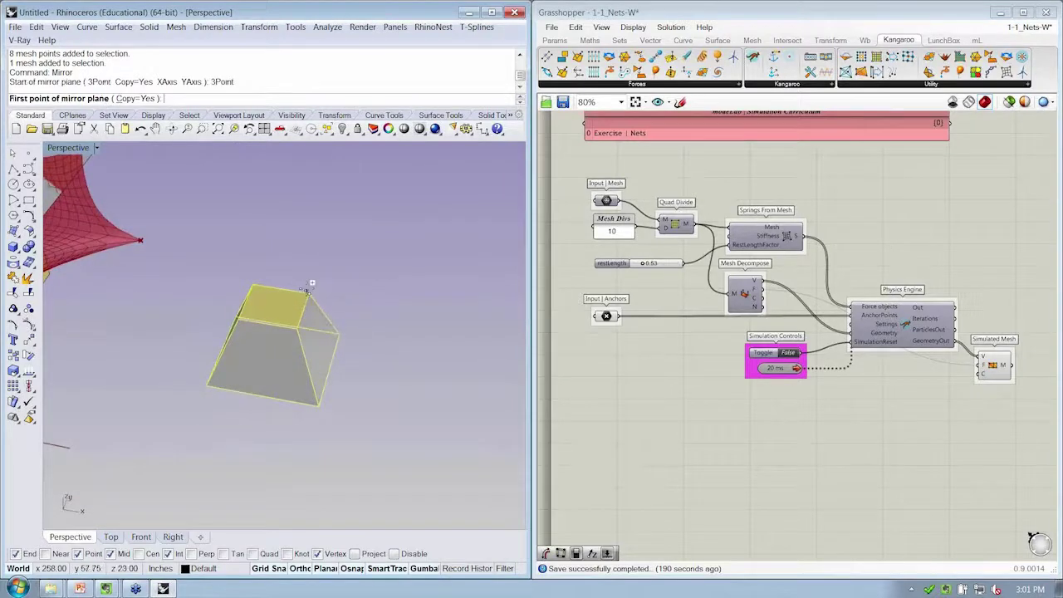
click(308, 289)
right_drag(375, 233, 366, 281)
click(281, 335)
click(341, 319)
click(342, 321)
Join the tapered mesh and its mirrored copy into a single hourglass-shaped mesh.
right_drag(356, 332, 327, 388)
drag(327, 388, 186, 265)
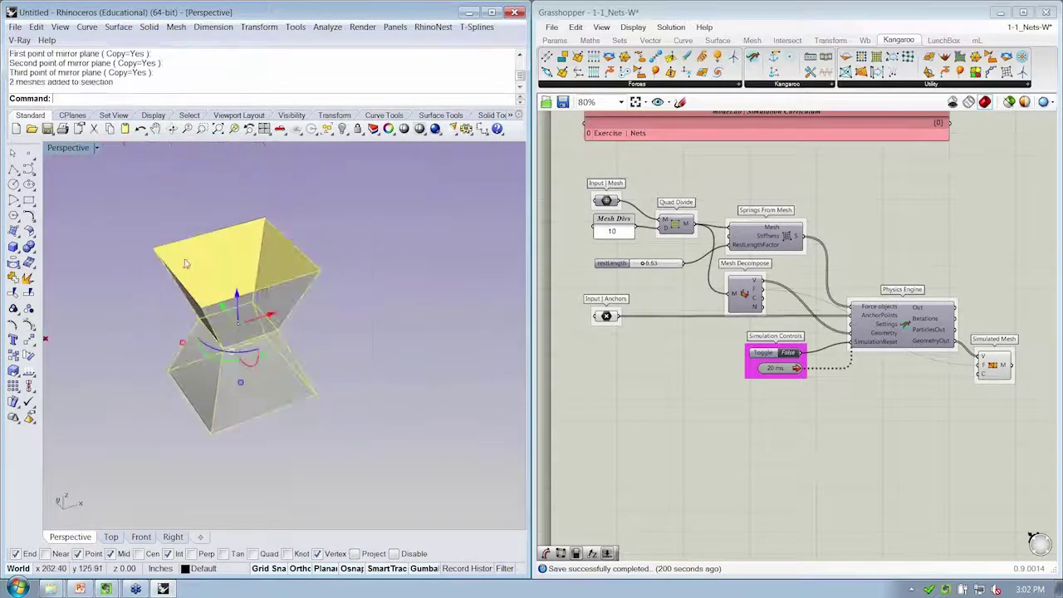
key(ctrl+j)
scroll(217, 312, down, 5)
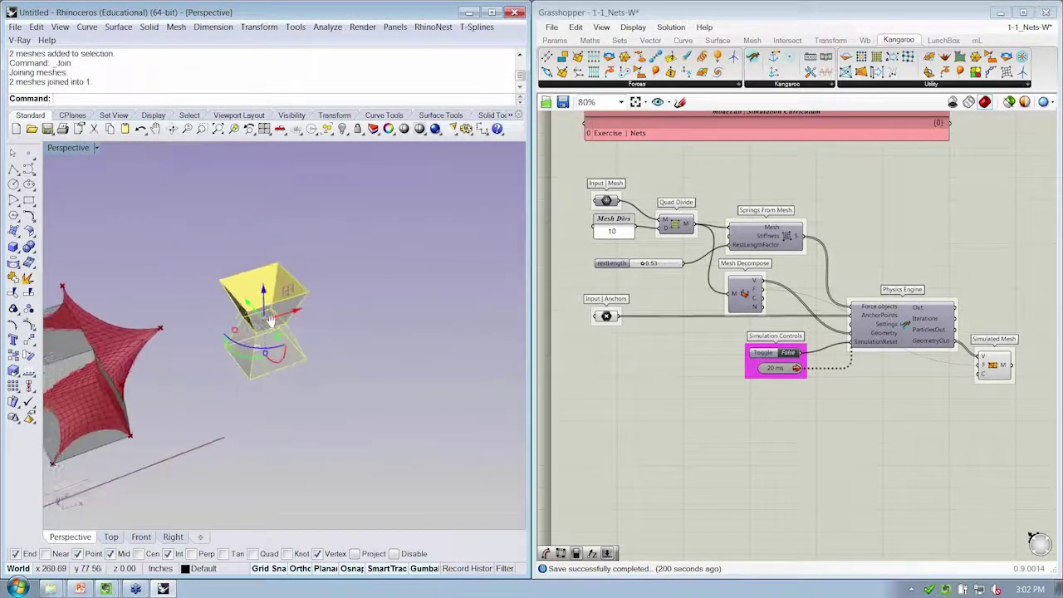
right_drag(204, 347, 256, 336)
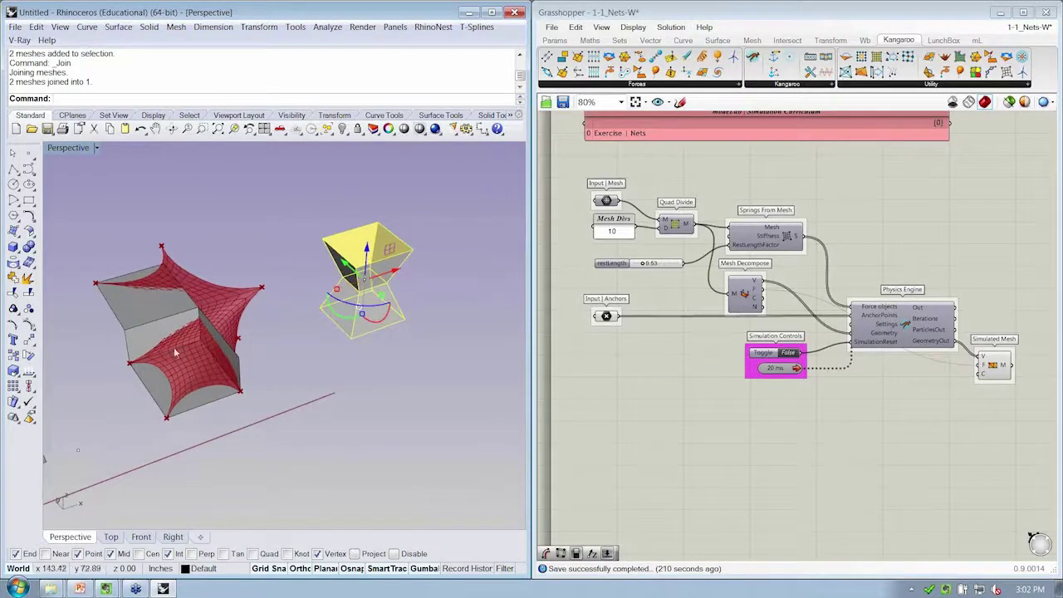
shift+right_drag(183, 319, 106, 381)
key(Escape)
Copy the hourglass mesh twice from corner to corner to form a row of three adjoining units.
mouse_move(289, 362)
right_down()
mouse_move(254, 389)
mouse_move(252, 456)
mouse_move(280, 364)
right_up()
click(280, 364)
text(C)
key(Return)
click(267, 403)
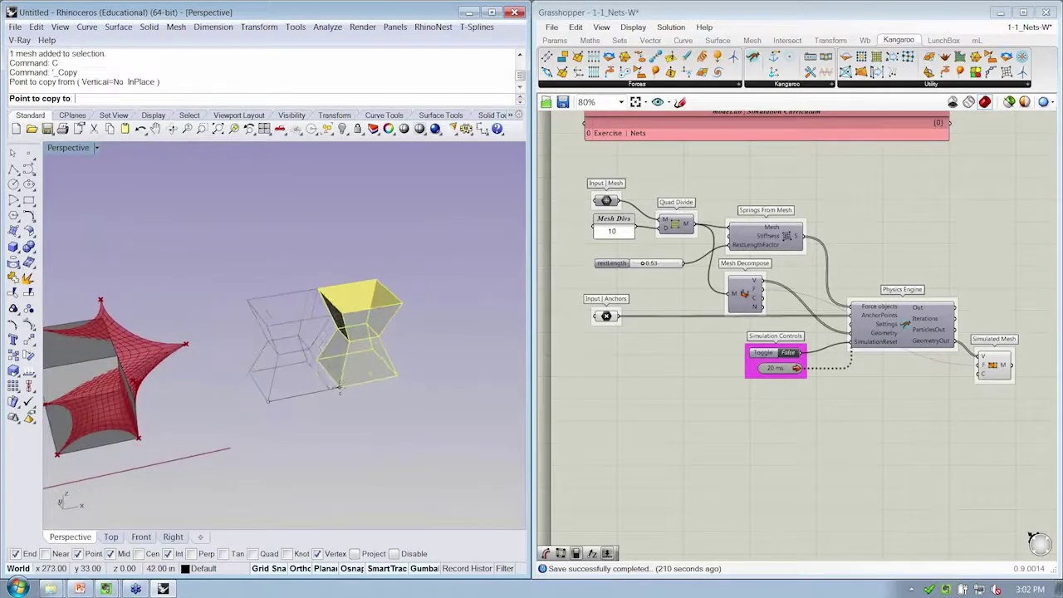
click(330, 390)
click(390, 386)
key(Return)
Copy the row of three units twice, corner to corner, to build a three-by-three grid.
drag(268, 311, 264, 308)
right_drag(428, 345, 309, 477)
text(C)
key(Return)
click(307, 480)
click(361, 455)
click(413, 429)
key(Return)
right_drag(413, 438, 261, 284)
Join the nine grid meshes into one and set the Perspective viewport to Wireframe display.
key(ctrl+a)
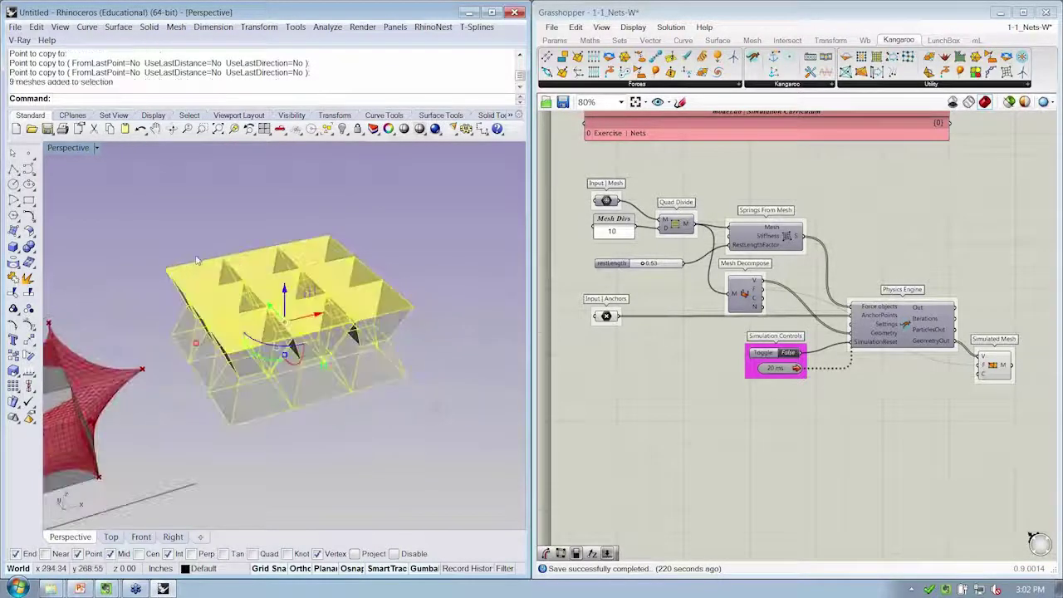
key(ctrl+j)
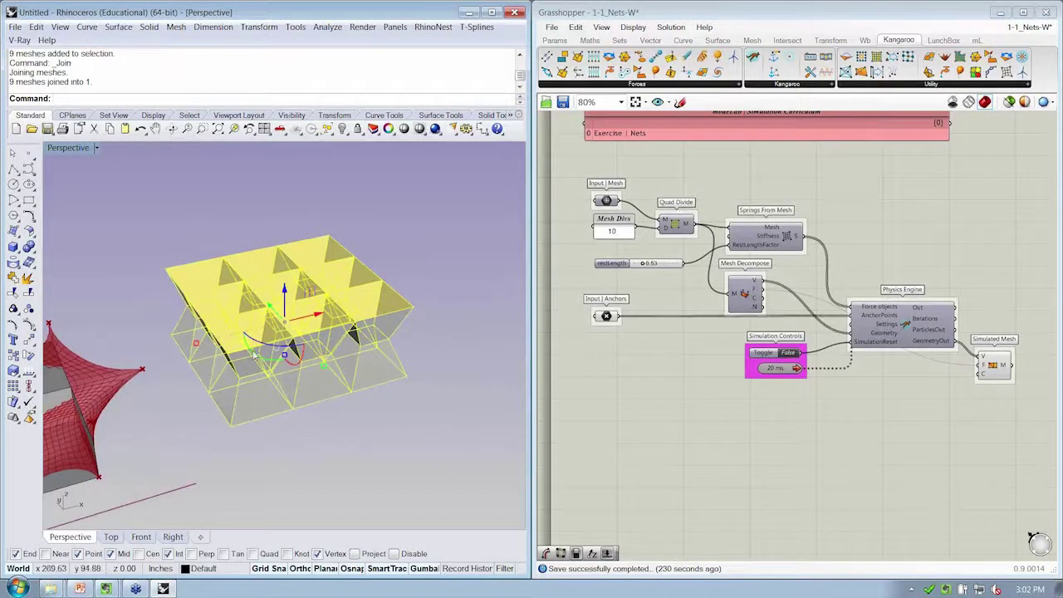
key(Escape)
right_drag(165, 210, 183, 251)
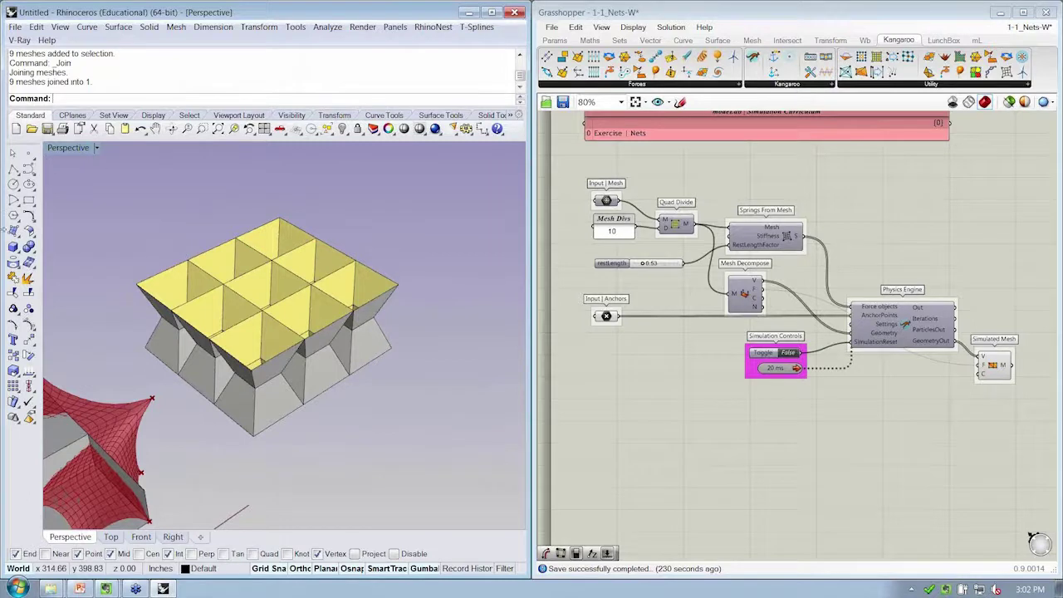
click(82, 149)
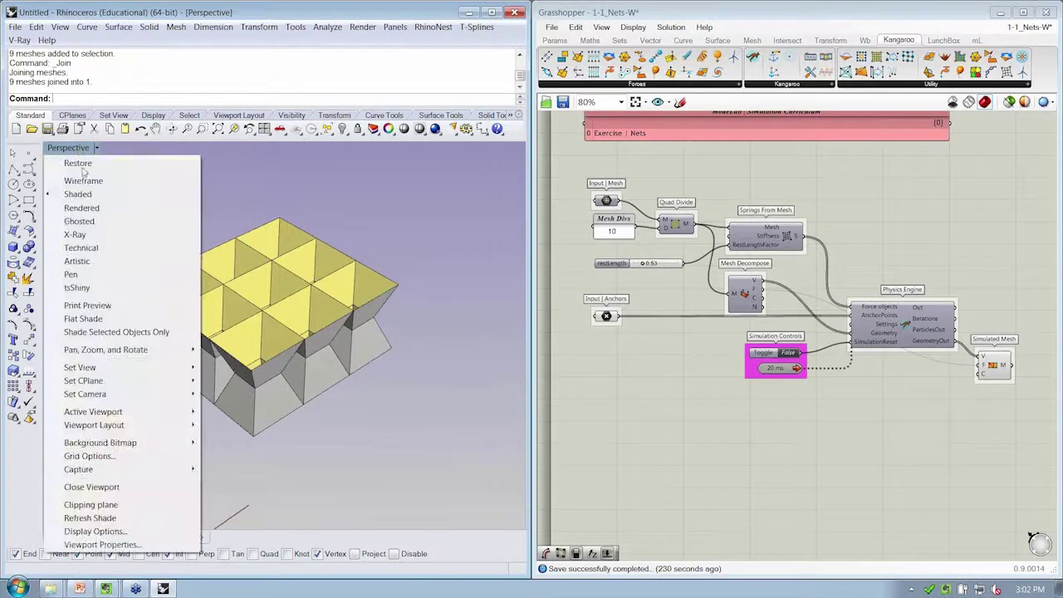
click(91, 180)
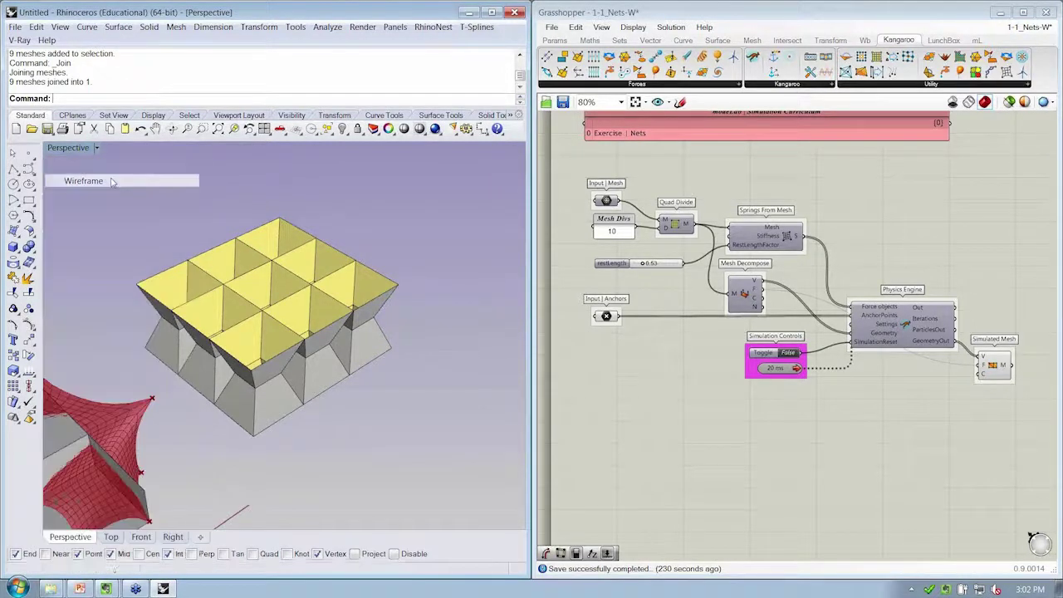
Place point objects at the eight outer corners of the joined grid mesh, four upper and four lower.
click(29, 154)
click(145, 348)
right_click(141, 292)
click(137, 285)
right_click(259, 449)
click(253, 436)
right_drag(281, 439, 218, 415)
right_click(220, 334)
click(201, 327)
right_drag(399, 449, 431, 409)
right_click(428, 406)
click(426, 404)
right_click(427, 345)
click(426, 343)
right_drag(476, 307, 468, 346)
right_click(467, 349)
click(456, 348)
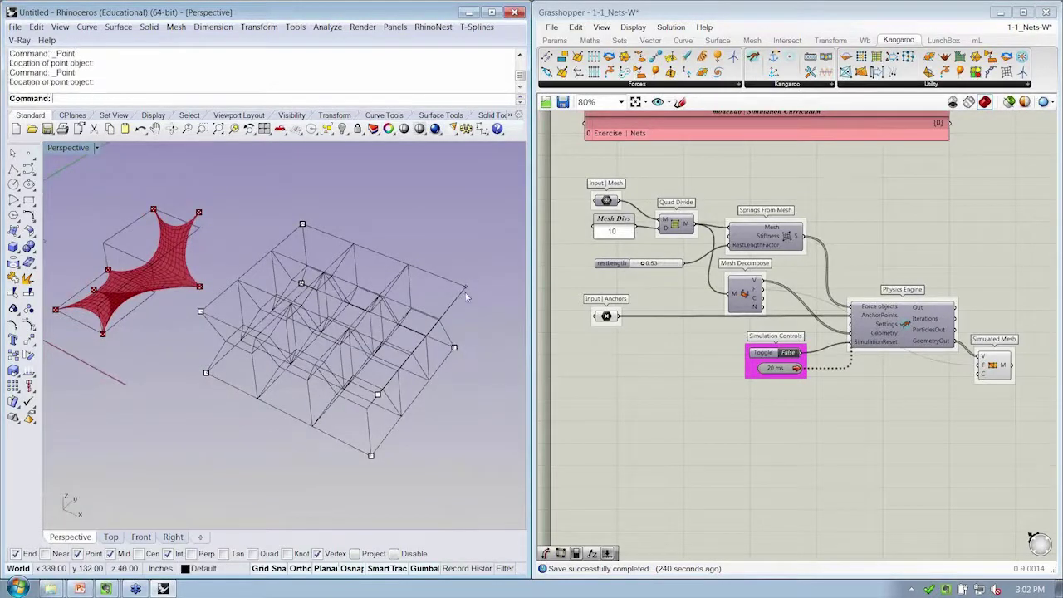
right_drag(327, 421, 340, 447)
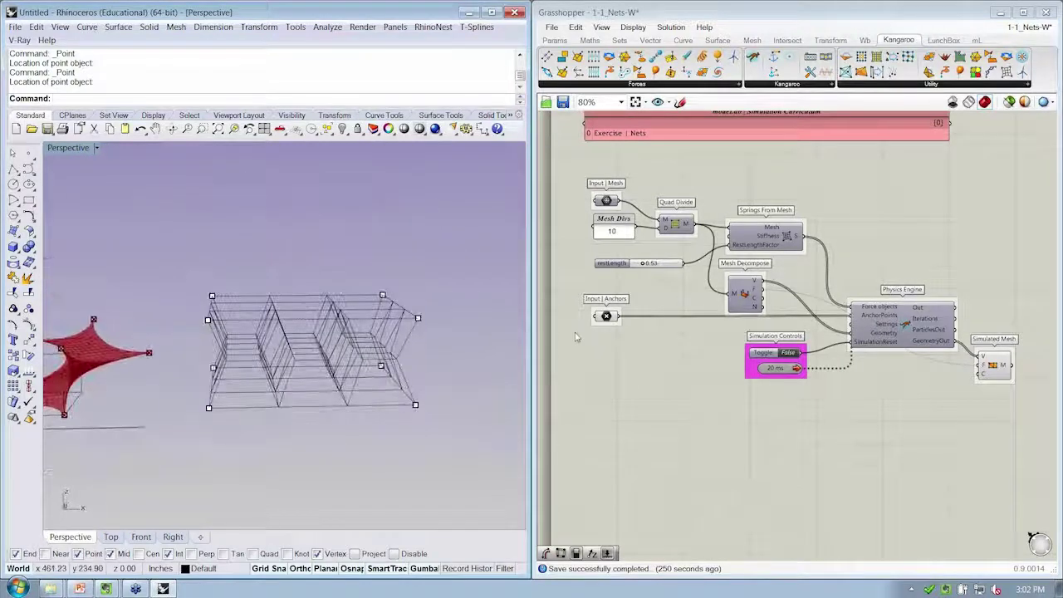
Reference the eight new corner points in the Input | Anchors component.
right_click(605, 320)
click(661, 492)
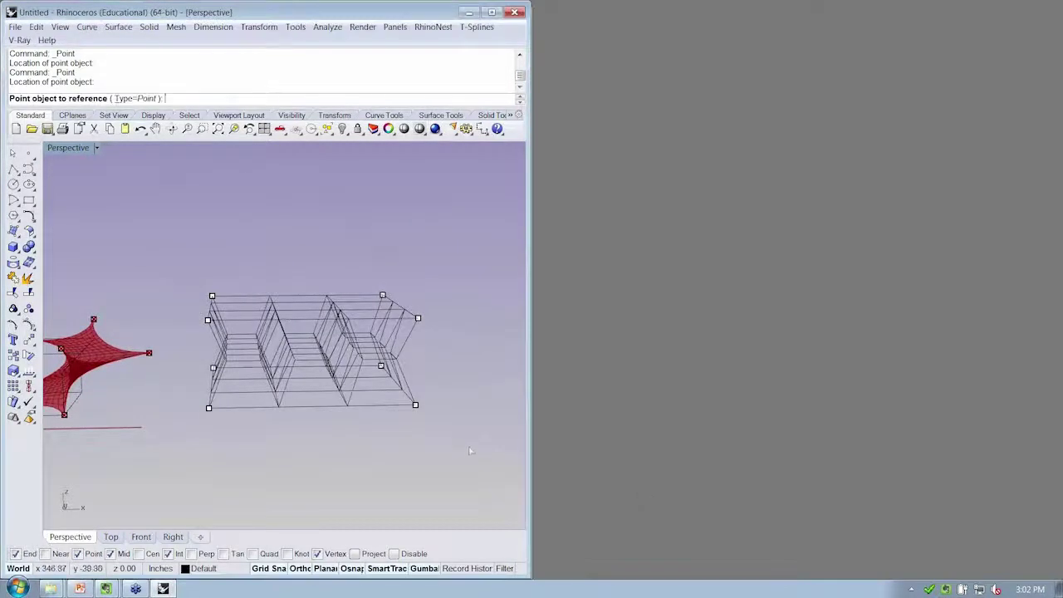
drag(195, 247, 194, 247)
right_click(196, 248)
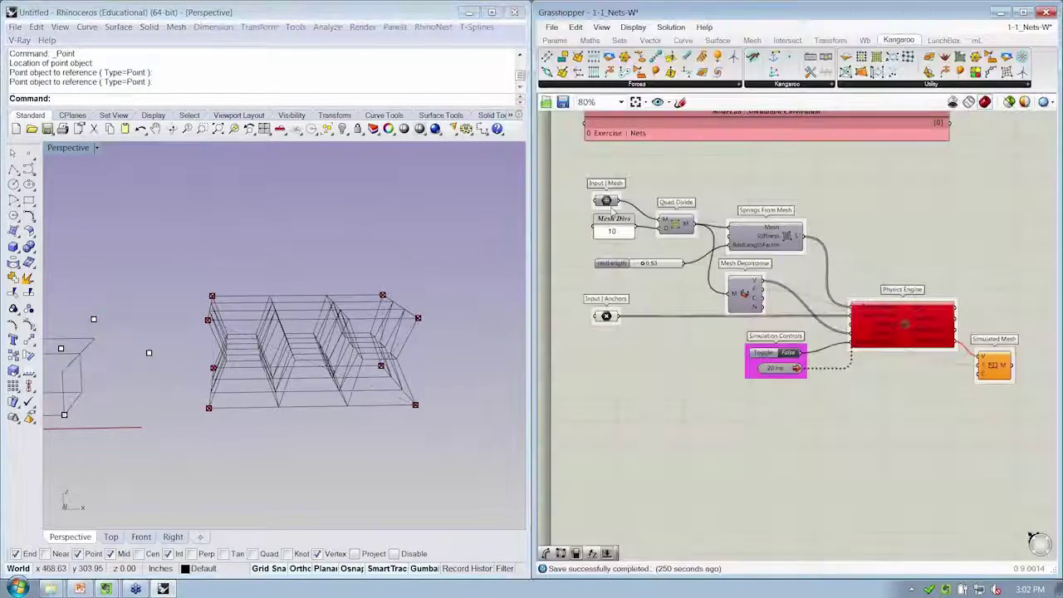
Reference the joined three-by-three grid mesh in the Input | Mesh component.
right_click(610, 206)
click(655, 363)
click(301, 307)
right_click(301, 307)
right_click(301, 306)
right_click(301, 307)
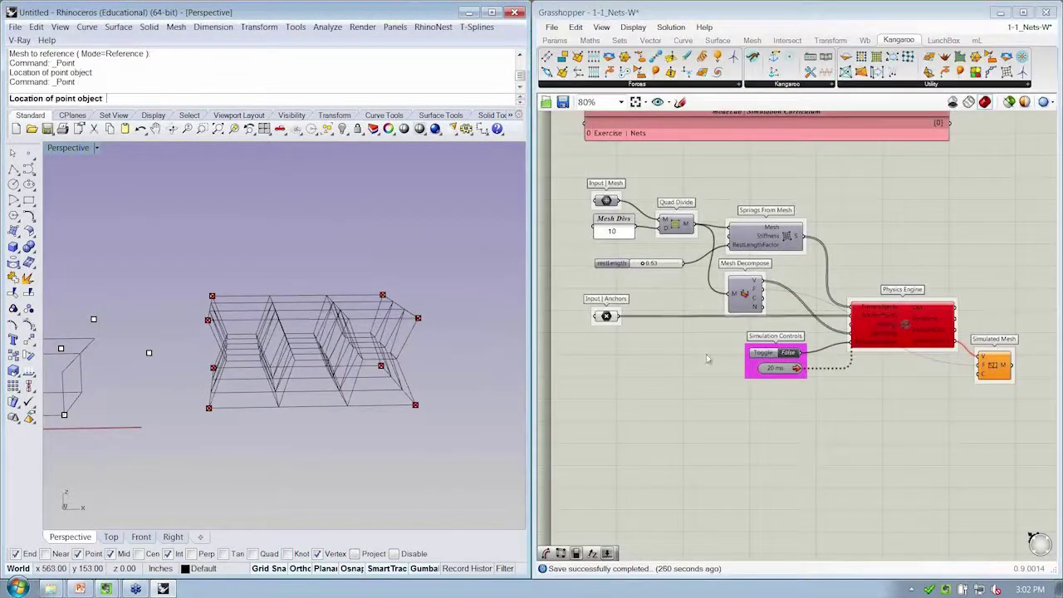
Reset the Kangaroo simulation and resume its timer to relax the grid mesh into an anchored net.
click(788, 354)
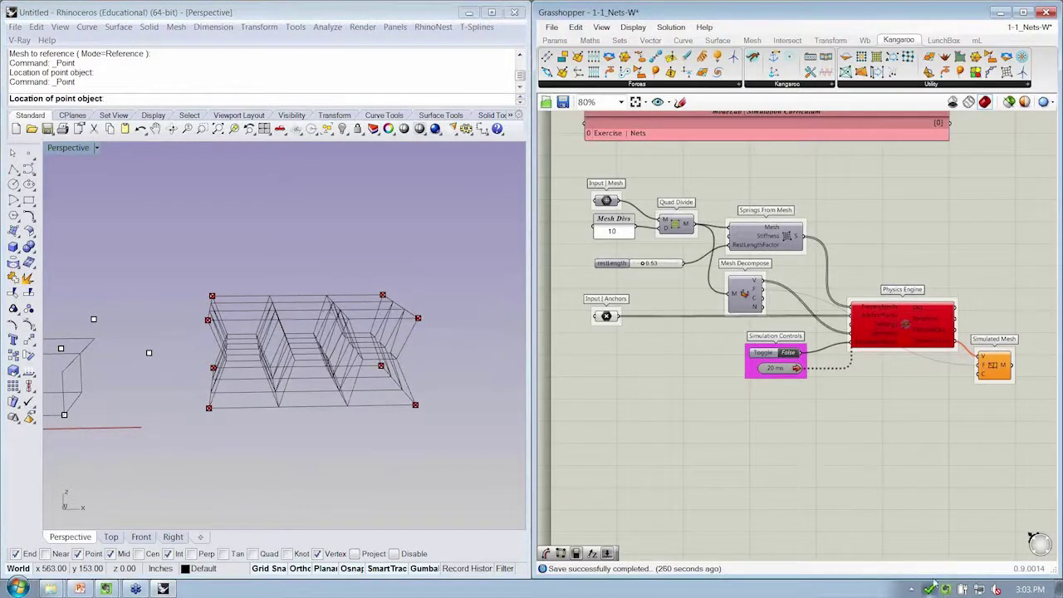
click(760, 361)
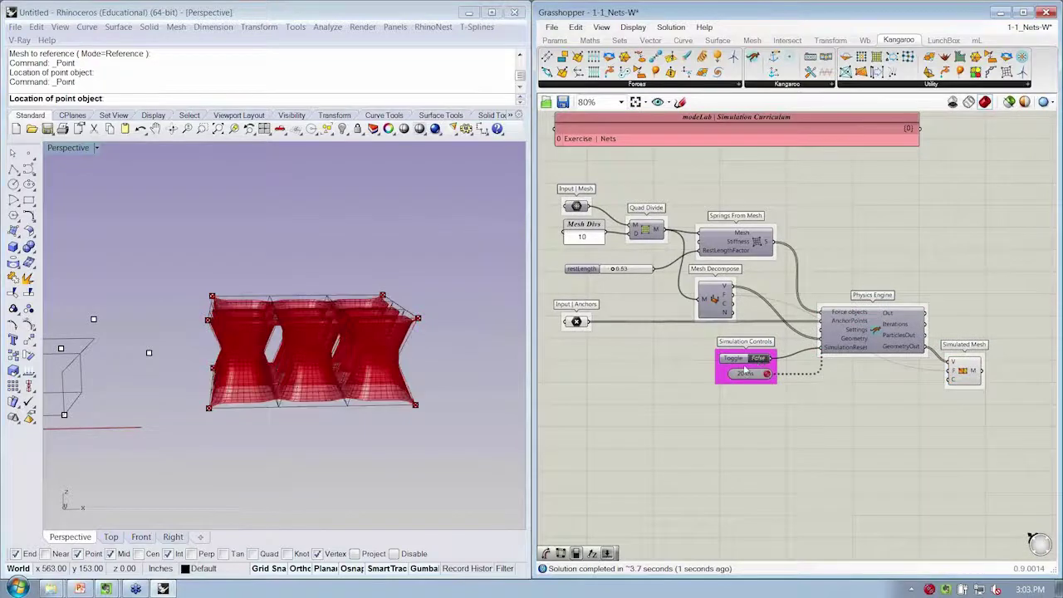
right_drag(349, 314, 356, 415)
key(Escape)
click(930, 591)
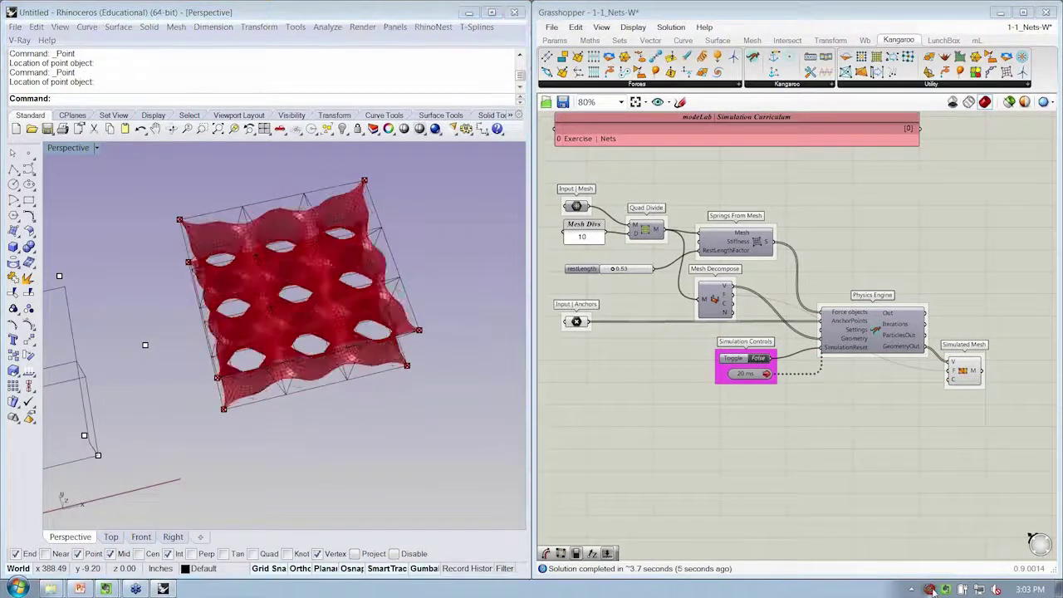
right_drag(386, 378, 434, 310)
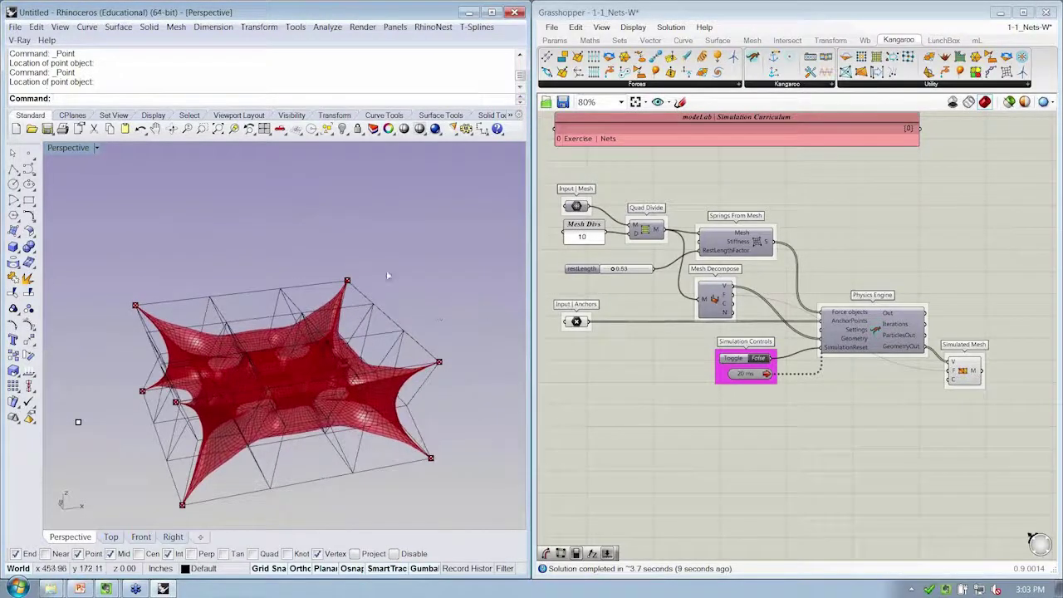
Select all the Rhino input meshes with SelMesh and hide them.
drag(116, 254, 516, 534)
click(484, 517)
key(Return)
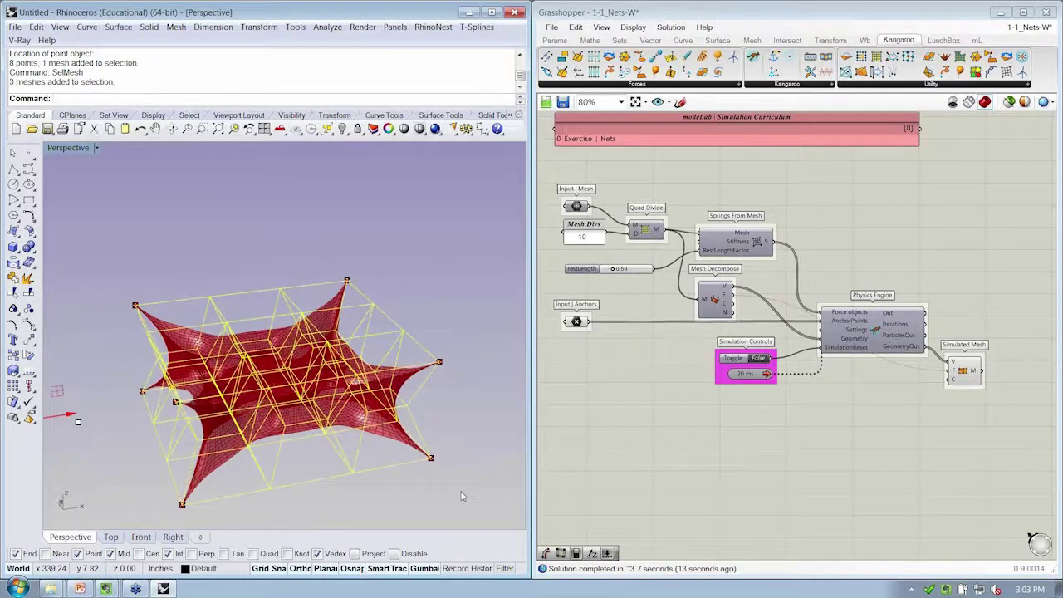
key(ctrl+h)
Raise the upper anchor at the net's far corner by about 38 inches.
right_drag(418, 386, 327, 239)
click(365, 243)
drag(369, 222, 373, 181)
right_drag(351, 332, 284, 339)
right_drag(353, 370, 302, 400)
right_drag(324, 345, 388, 211)
Move both anchors at the net's raised far corner outward by about 42 inches.
drag(375, 269, 375, 269)
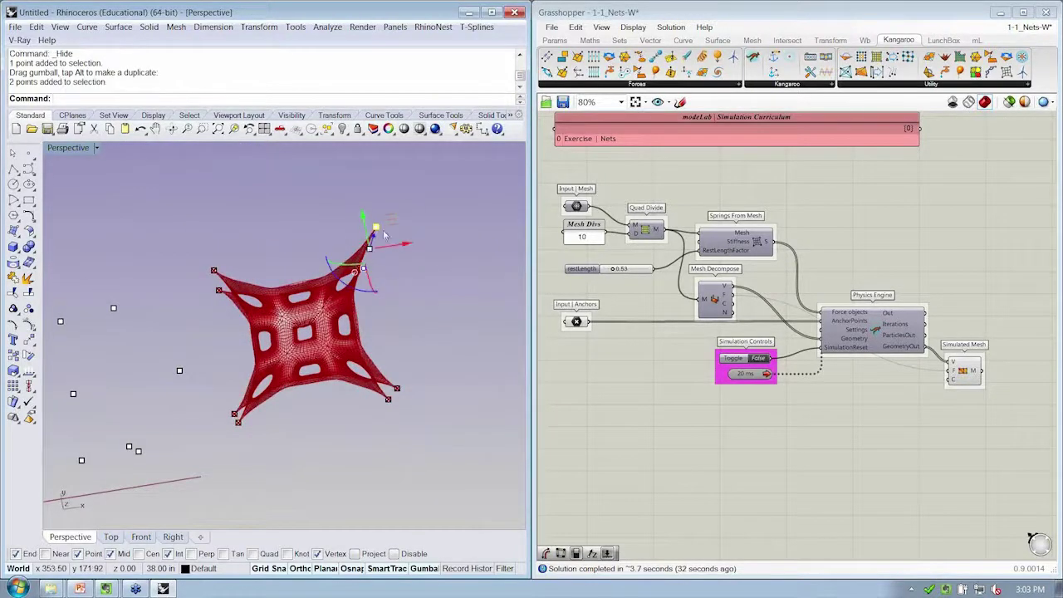
right_drag(395, 249, 440, 333)
drag(431, 324, 464, 288)
Lower the bottom anchor at the net's near corner on the positive X side by about 28 inches.
right_drag(460, 333, 415, 332)
drag(387, 321, 427, 429)
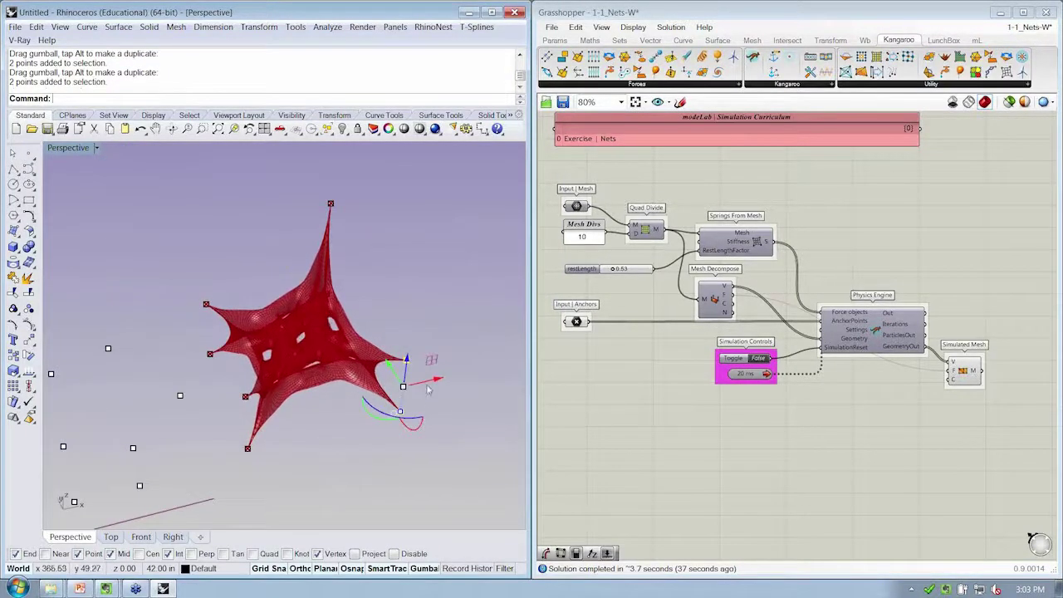
right_drag(425, 346, 430, 311)
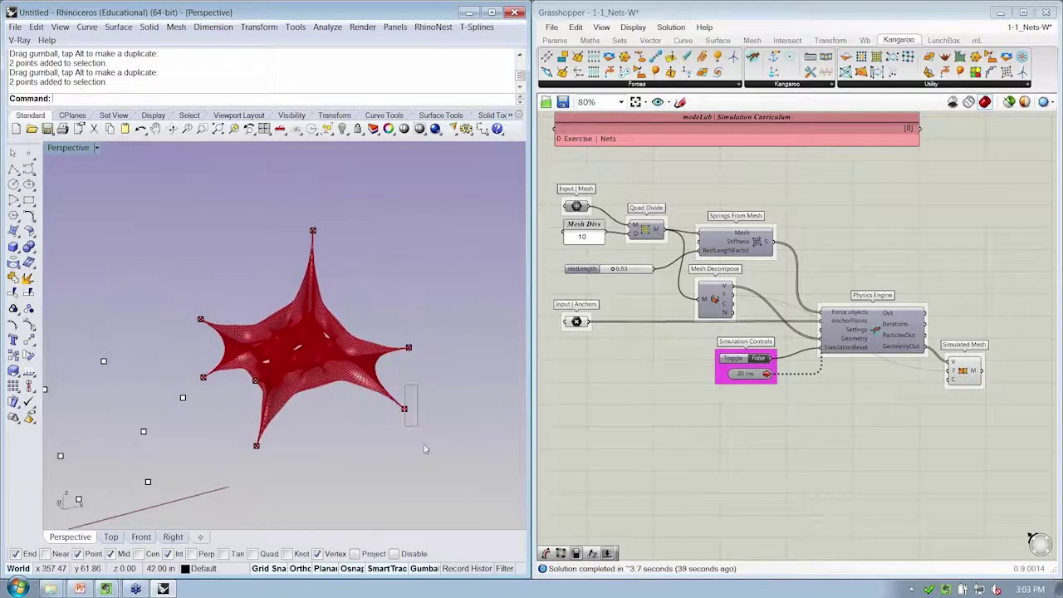
drag(395, 383, 418, 424)
drag(407, 381, 399, 457)
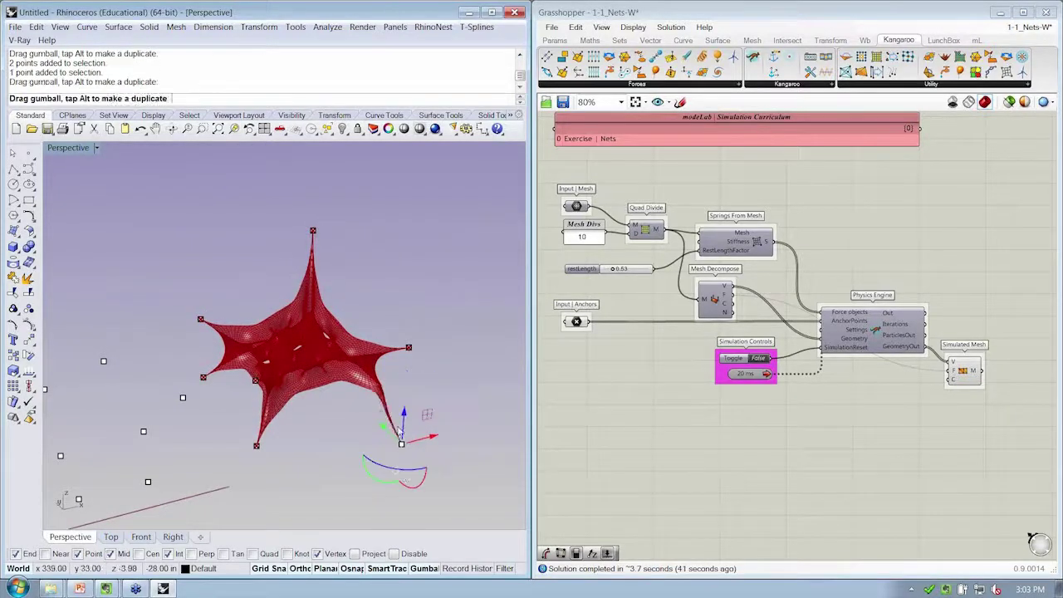
Raise the upper anchor at the net's far corner on the negative X side by about 11 inches.
right_drag(449, 392, 346, 259)
right_drag(120, 338, 136, 330)
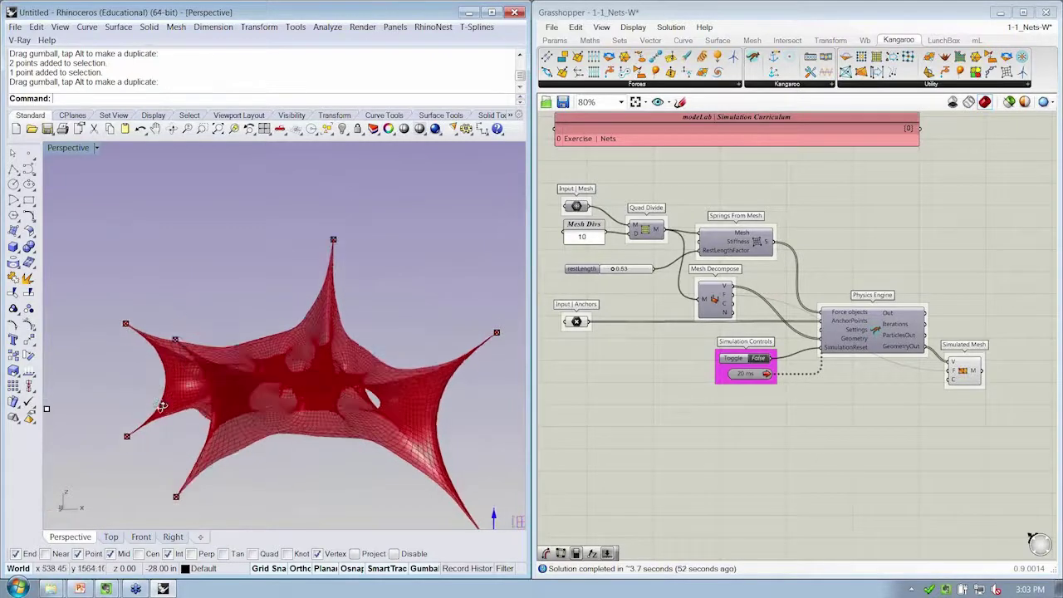
right_drag(162, 405, 182, 378)
click(125, 276)
drag(123, 252, 120, 226)
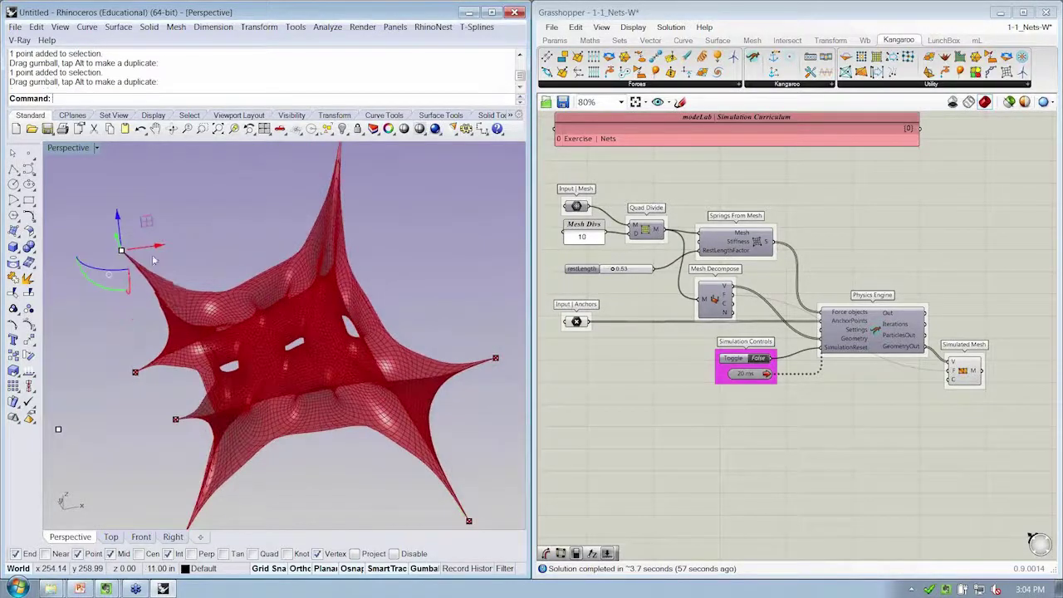
right_drag(166, 269, 274, 464)
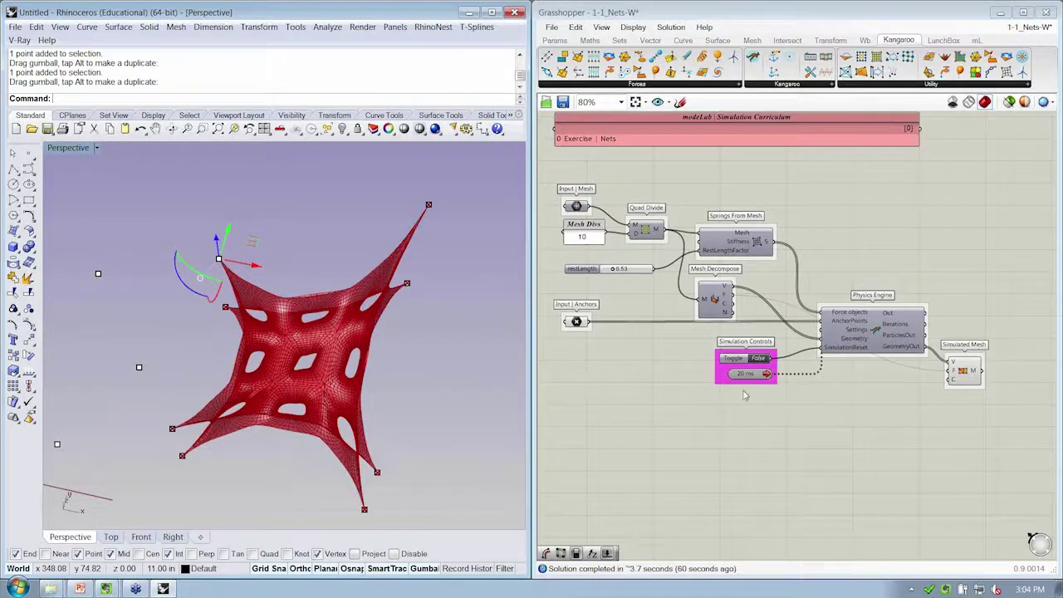
right_drag(471, 340, 591, 366)
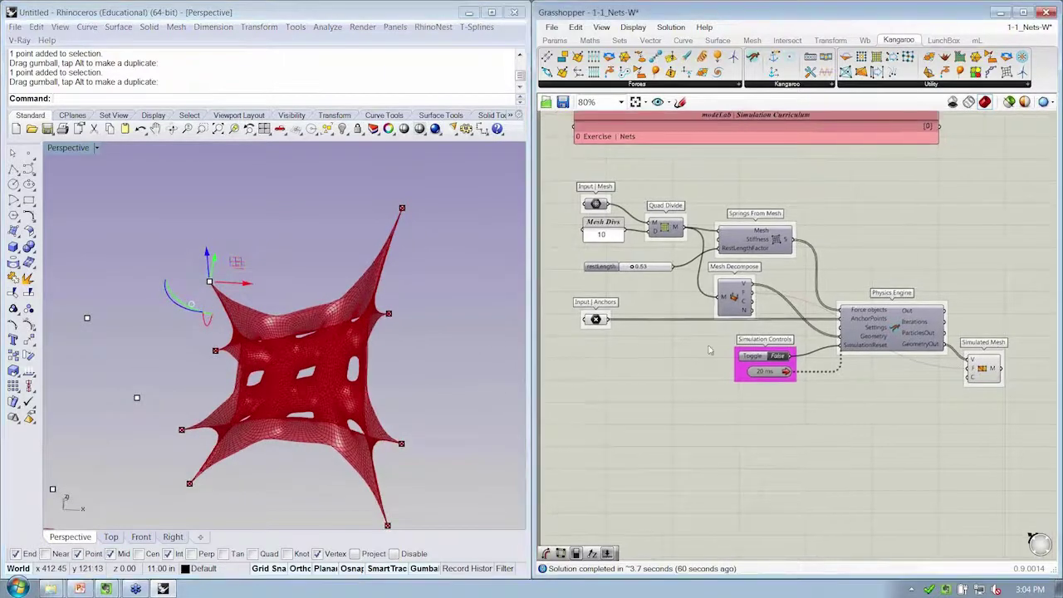
Pause the simulation timer, show all the hidden input meshes again and clear the selection.
click(927, 589)
right_drag(807, 462, 814, 463)
right_drag(447, 389, 248, 373)
key(ctrl+shift+h)
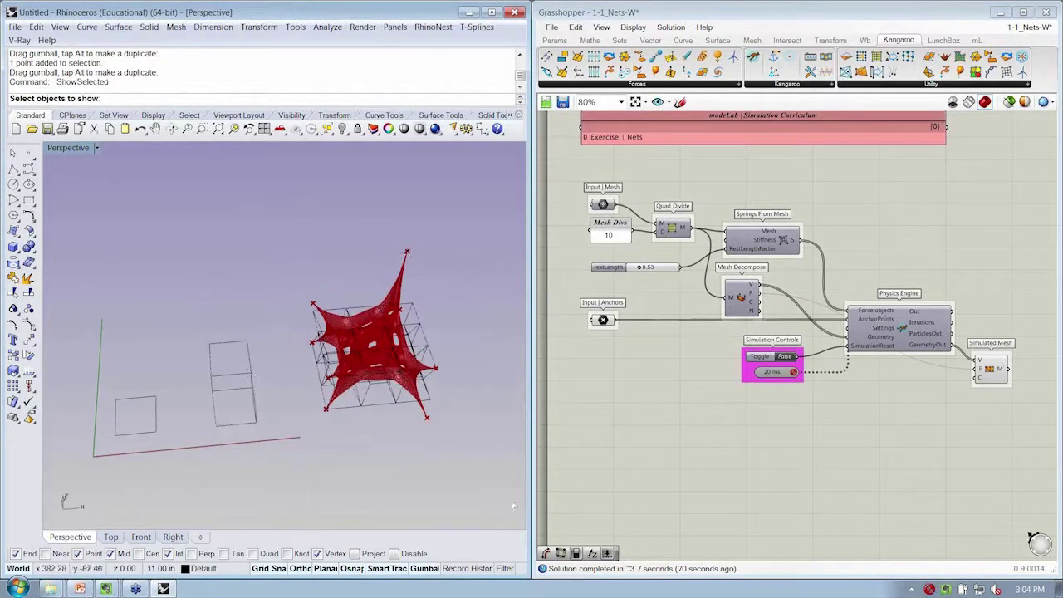
key(ctrl+a)
key(Return)
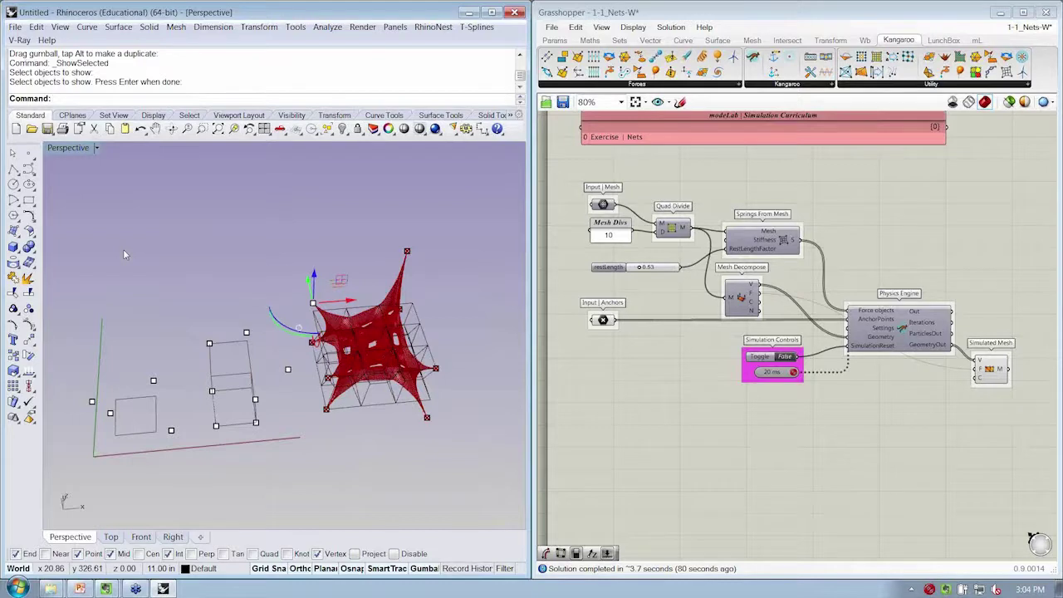
key(Escape)
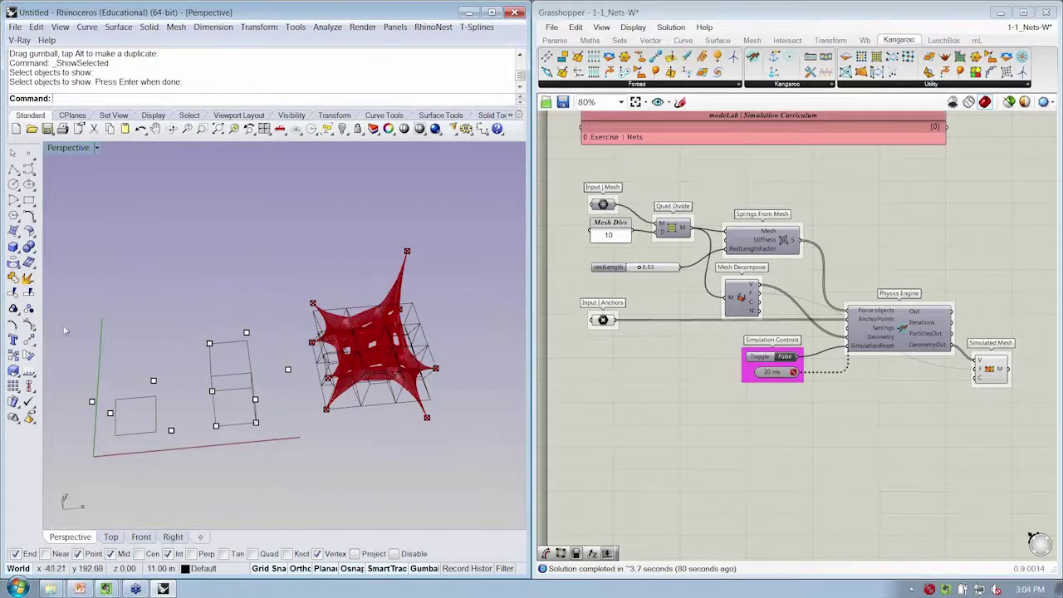
Draw a single-segment polyline beside the net, starting at about X 407, Y 54 and running parallel to the Y axis.
right_drag(347, 355, 448, 419)
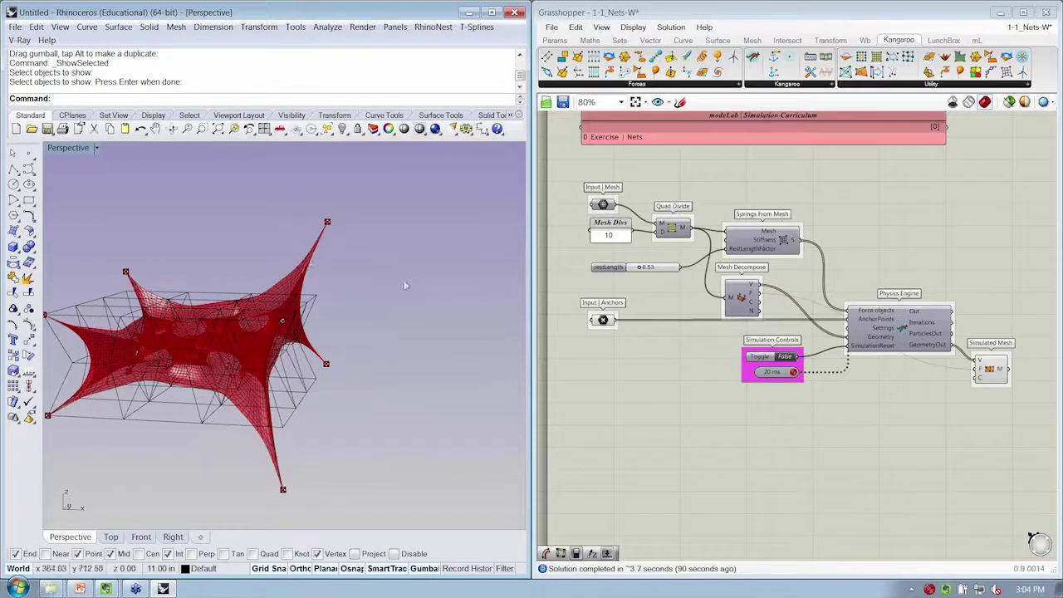
right_drag(405, 286, 391, 335)
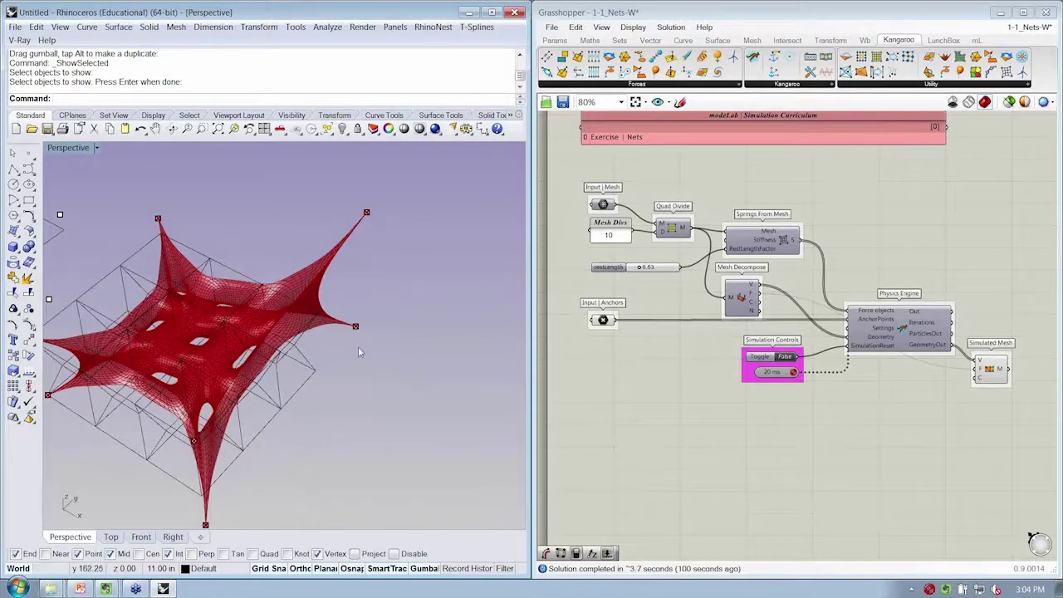
right_drag(362, 353, 325, 339)
click(285, 393)
scroll(348, 399, down, 4)
click(299, 423)
click(13, 169)
click(283, 445)
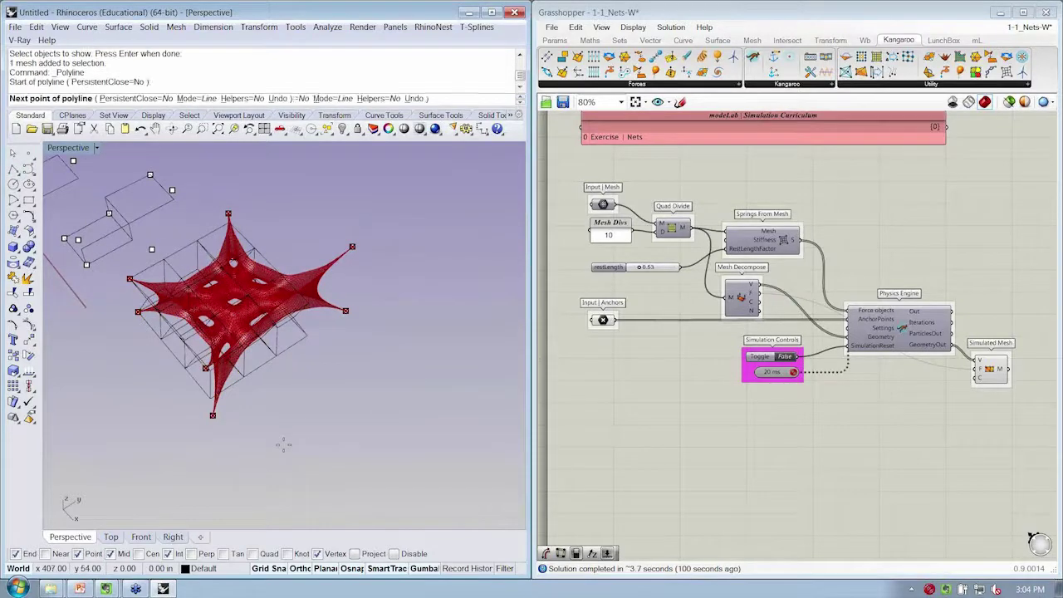
click(366, 388)
key(Return)
Place a point object at the midpoint of the line beside the net.
scroll(332, 420, up, 6)
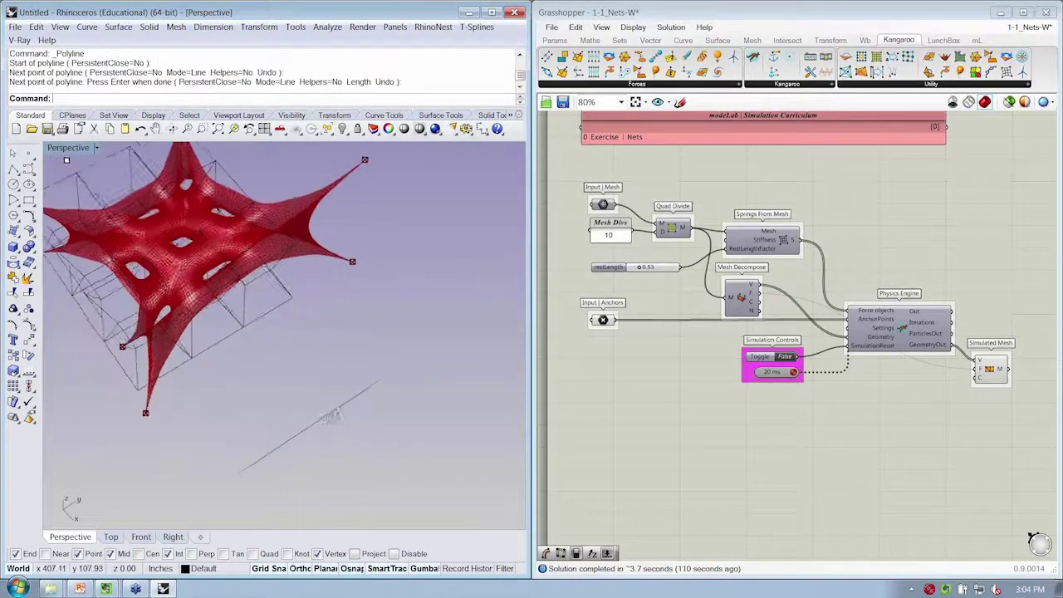
click(330, 417)
right_drag(330, 418, 346, 408)
scroll(230, 454, up, 1)
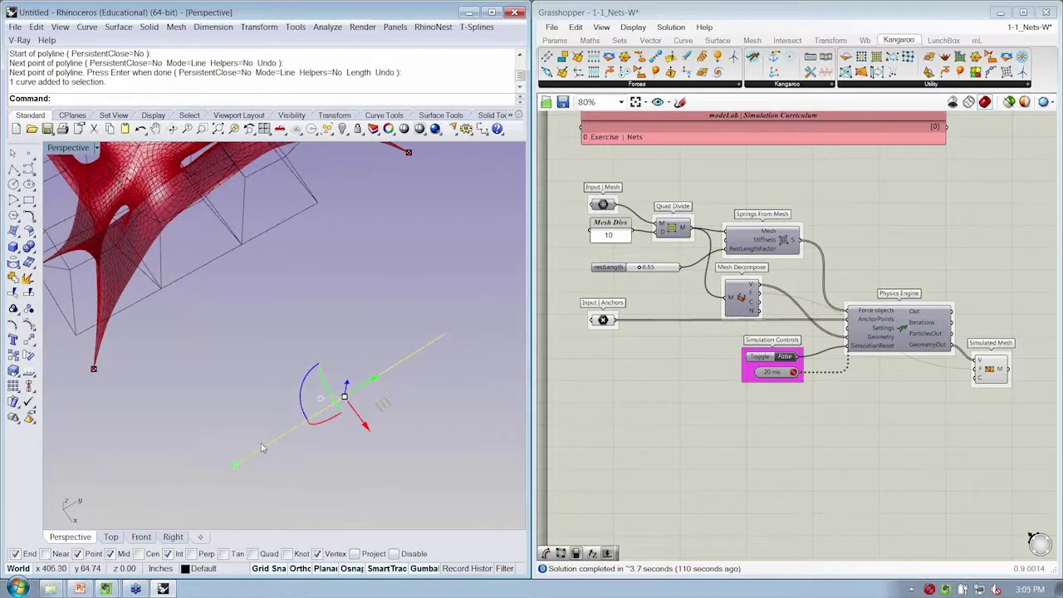
right_drag(272, 480, 294, 471)
click(295, 471)
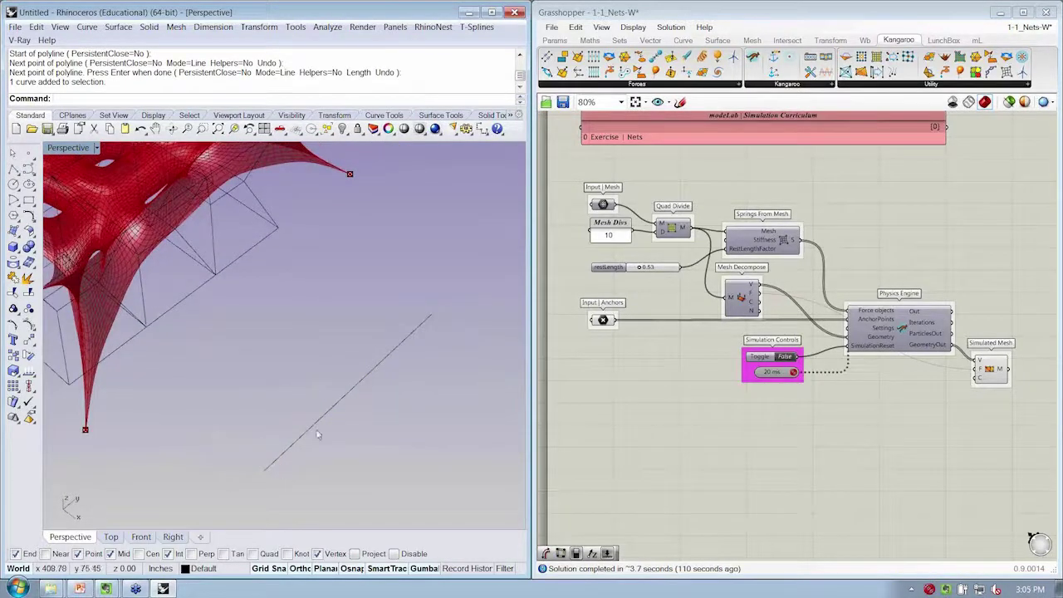
click(30, 152)
click(354, 388)
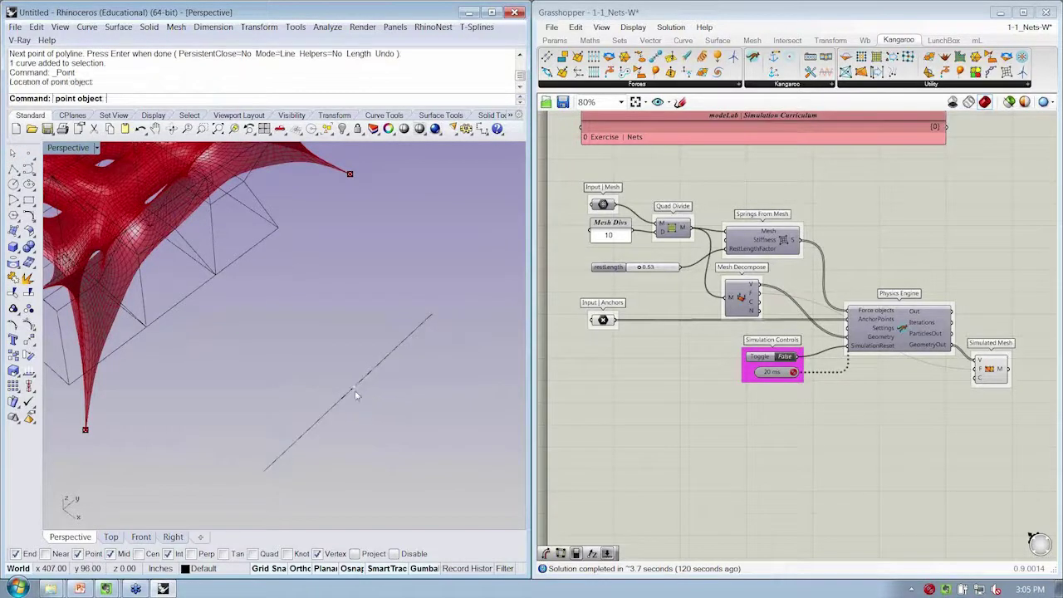
Split the line into two halves, using the midpoint object as the cutter.
click(354, 386)
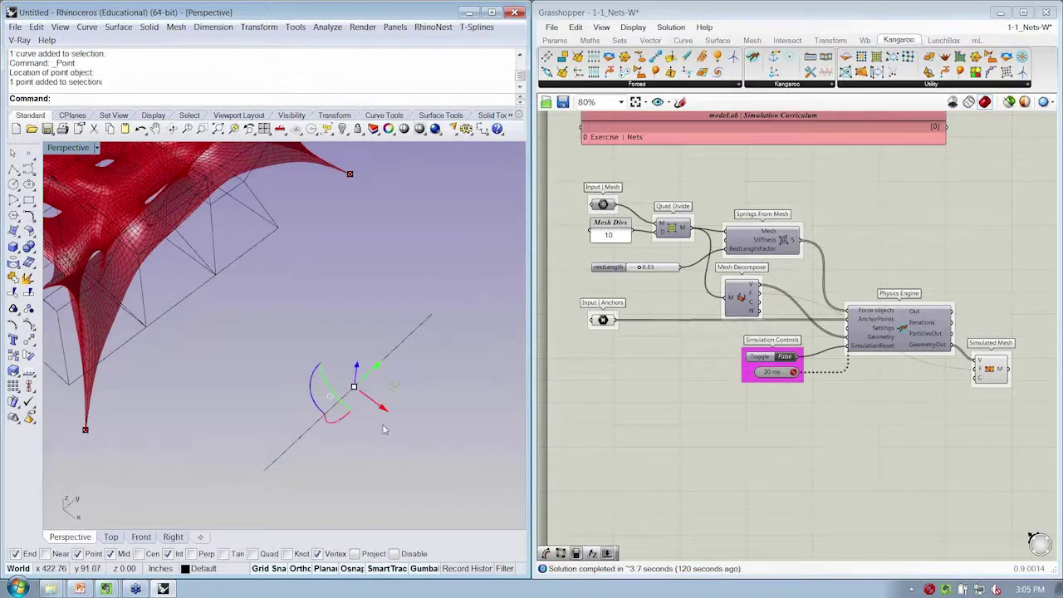
text(Split)
key(Return)
key(Escape)
click(366, 376)
key(Return)
click(354, 387)
key(Return)
key(Return)
key(Escape)
key(Escape)
Add an arrowhead to each line half at the shared midpoint so they face each other, and delete the point there.
click(352, 391)
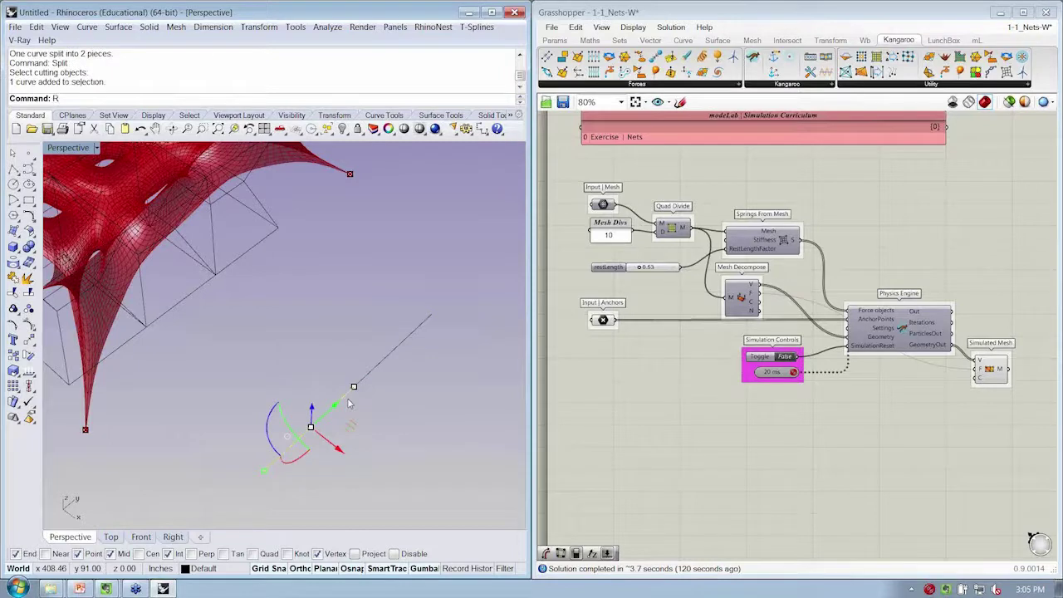
text(Arrowhead)
key(Return)
key(Escape)
click(354, 386)
key(Delete)
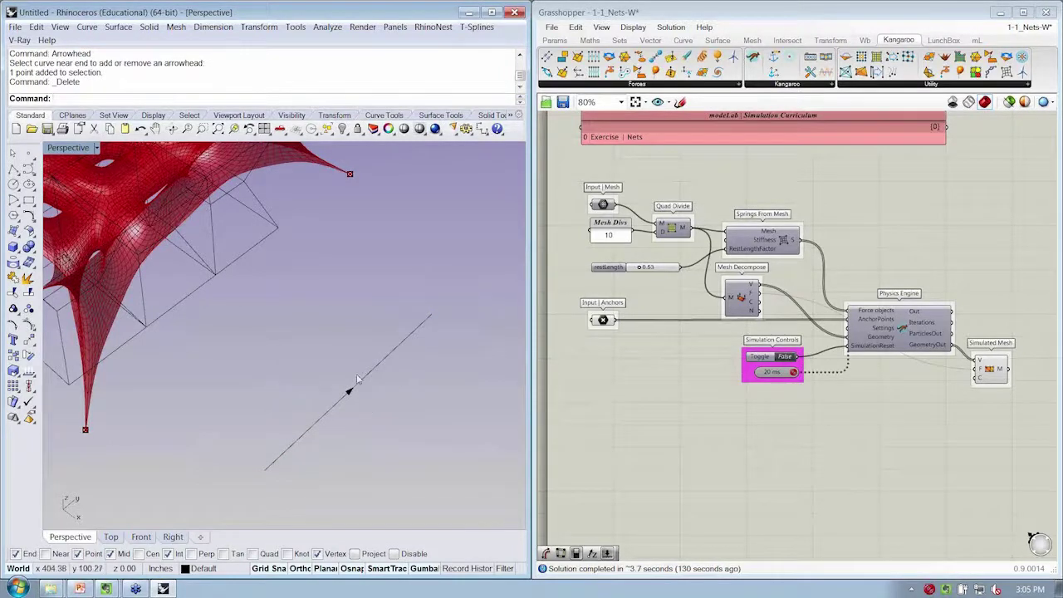
key(Return)
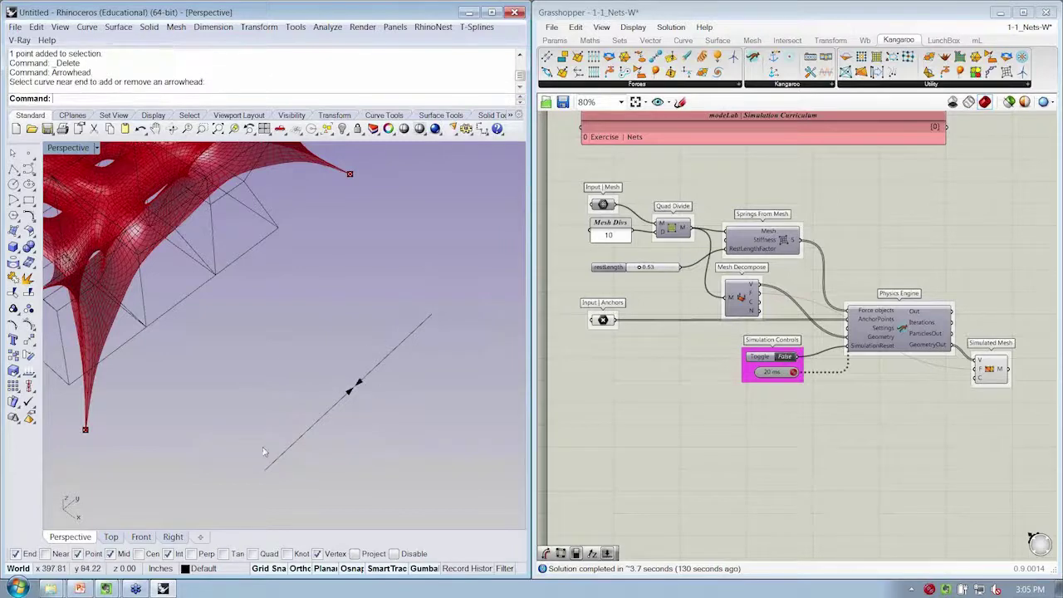
Look through the list of available Kangaroo force components.
right_drag(405, 342, 364, 408)
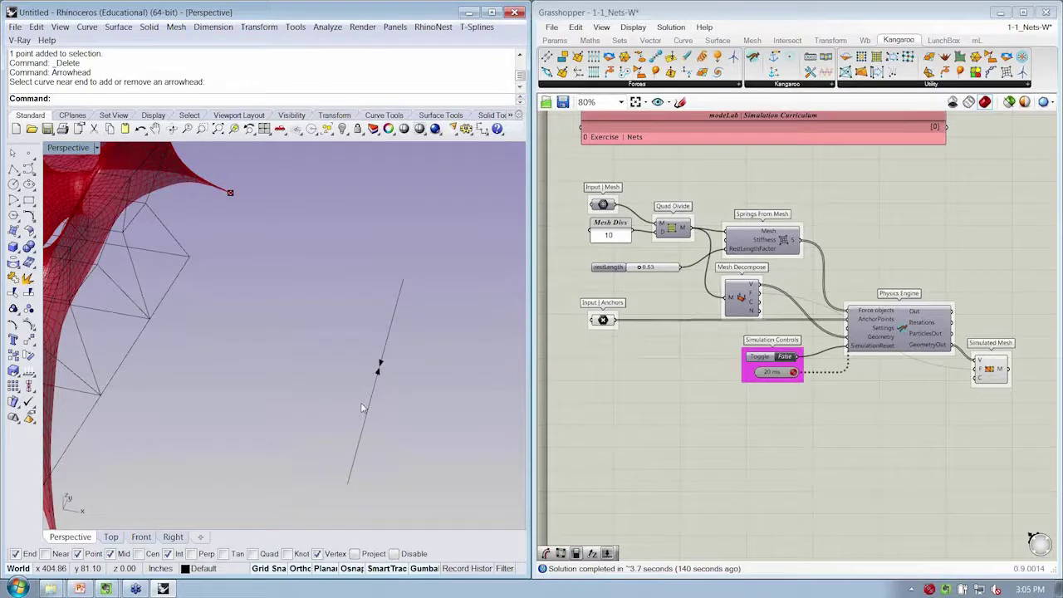
click(636, 85)
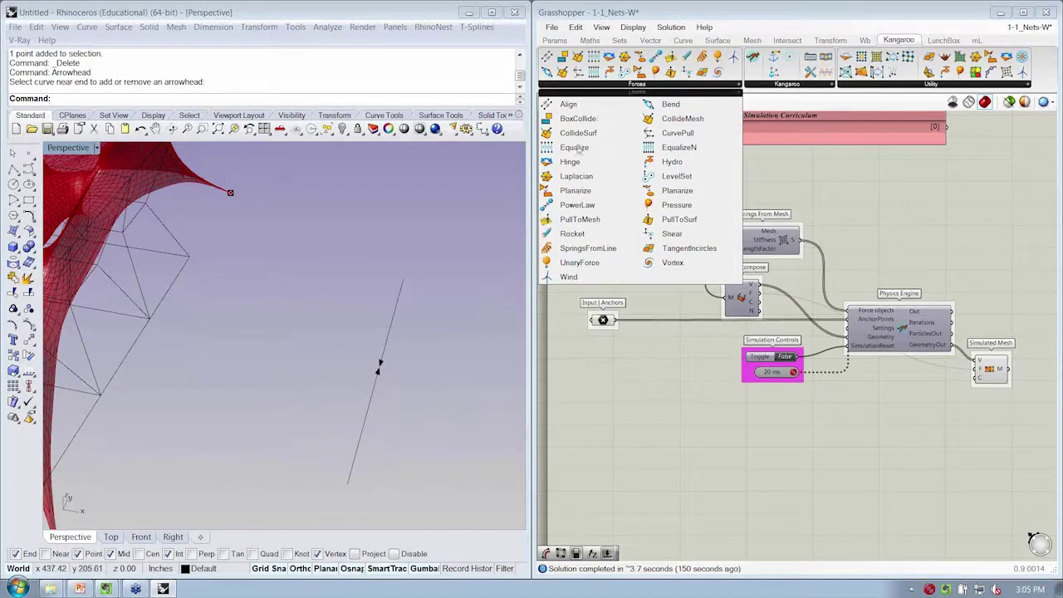
right_drag(480, 356, 422, 319)
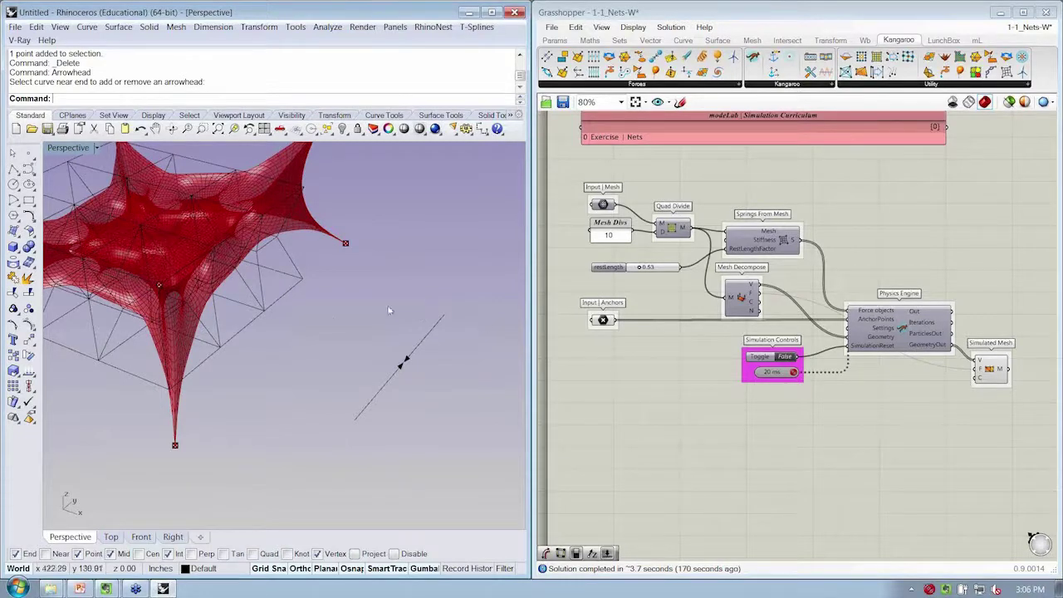
Examine the relaxed net from several angles together with its anchors, the original mesh grids and the arrow diagram.
scroll(213, 238, up, 5)
right_drag(212, 239, 99, 313)
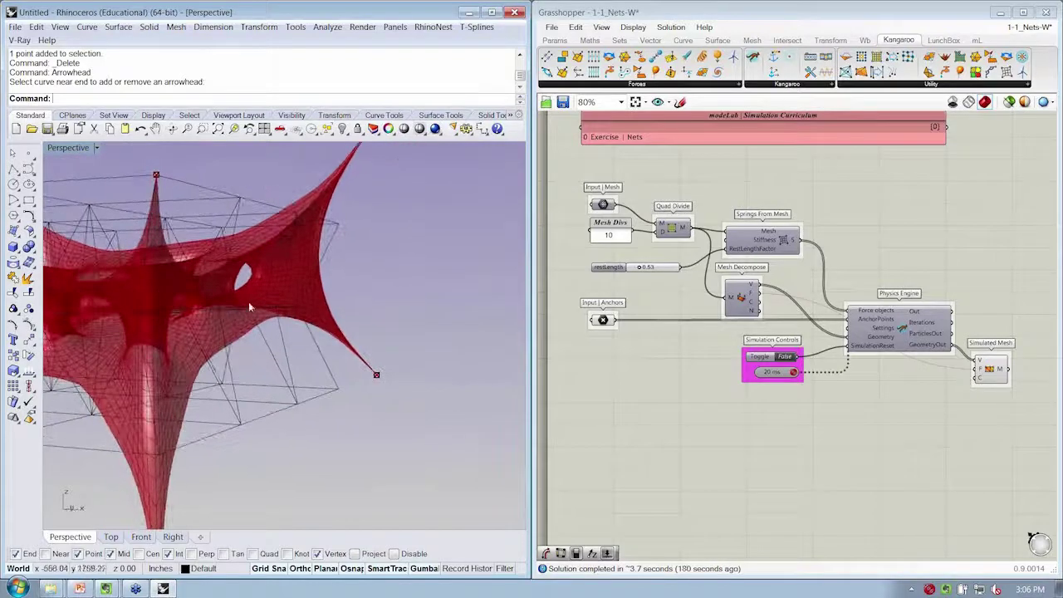
right_drag(251, 306, 370, 305)
scroll(227, 329, down, 10)
right_drag(229, 344, 303, 280)
scroll(209, 398, up, 4)
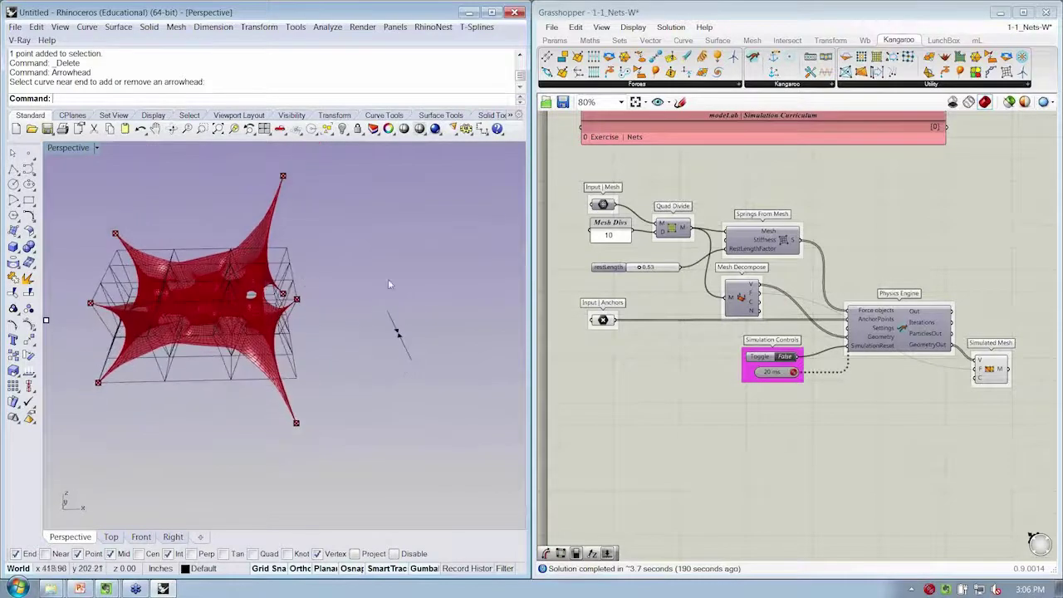
scroll(458, 355, down, 2)
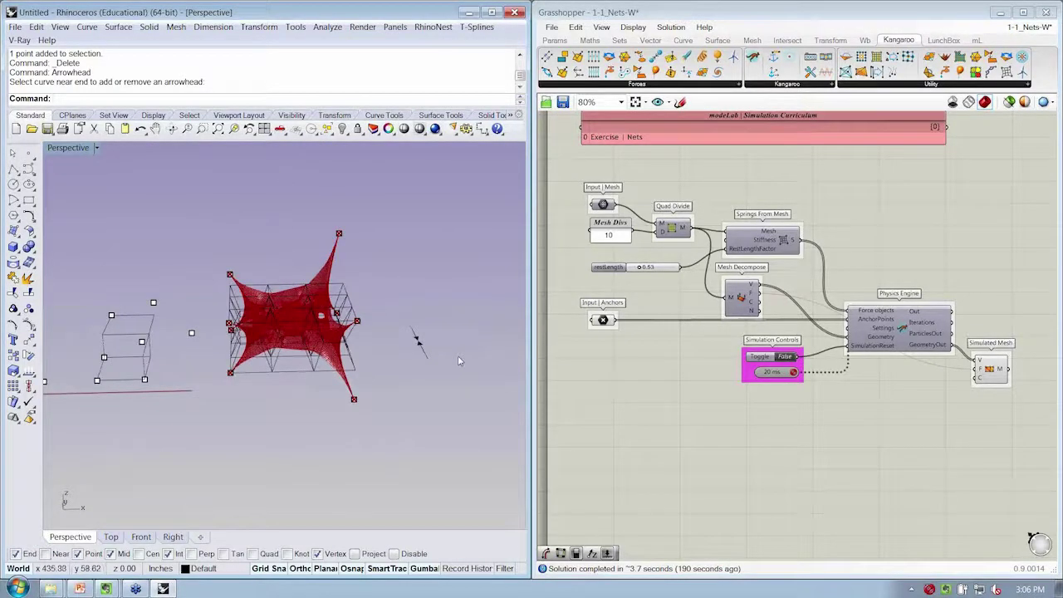
mouse_move(458, 361)
right_down()
mouse_move(463, 425)
mouse_move(474, 368)
right_up()
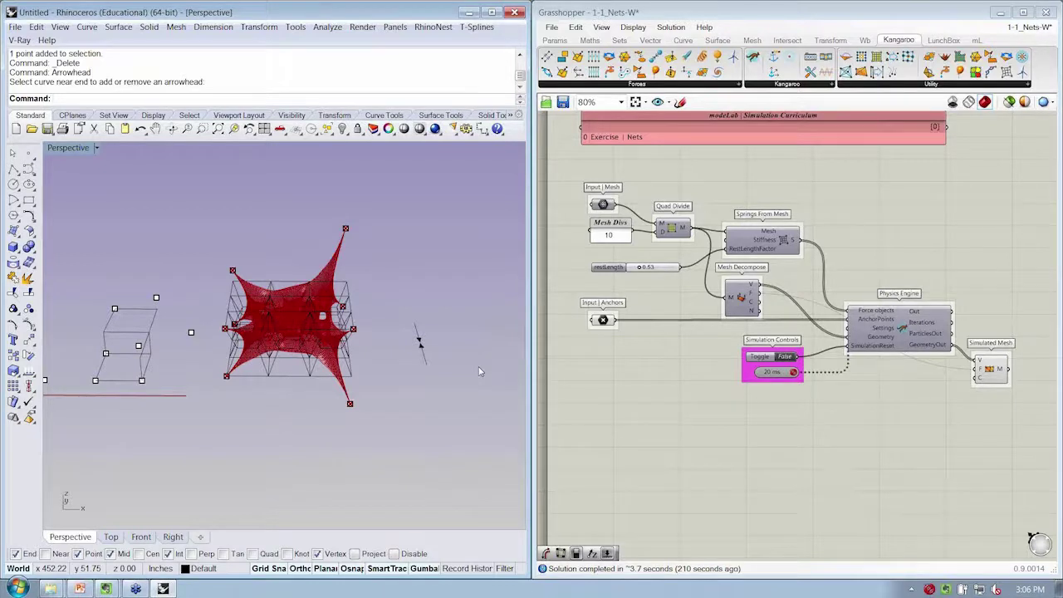
right_drag(441, 333, 406, 334)
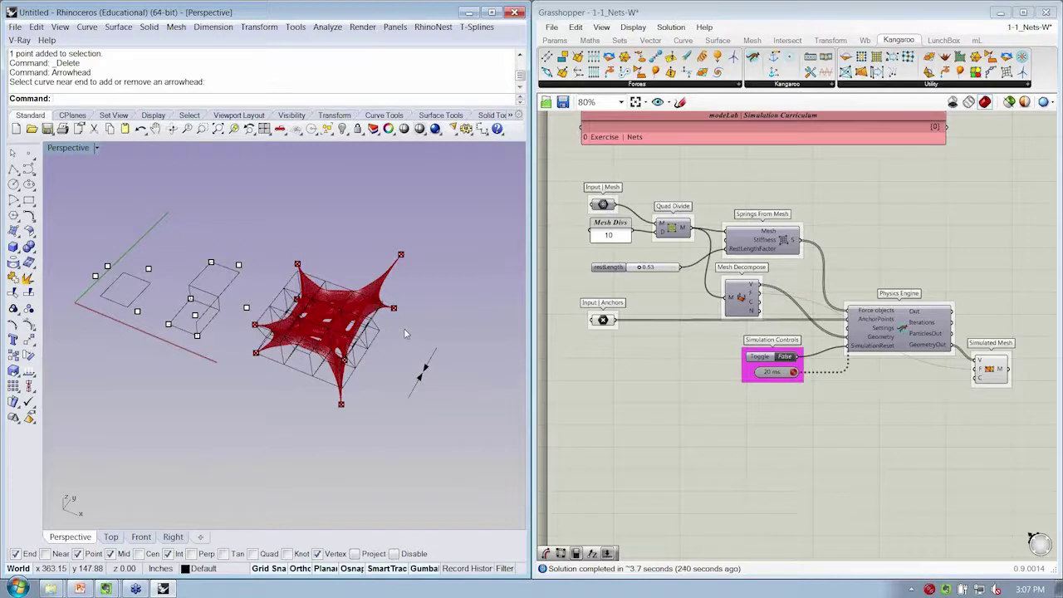
right_drag(404, 336, 386, 379)
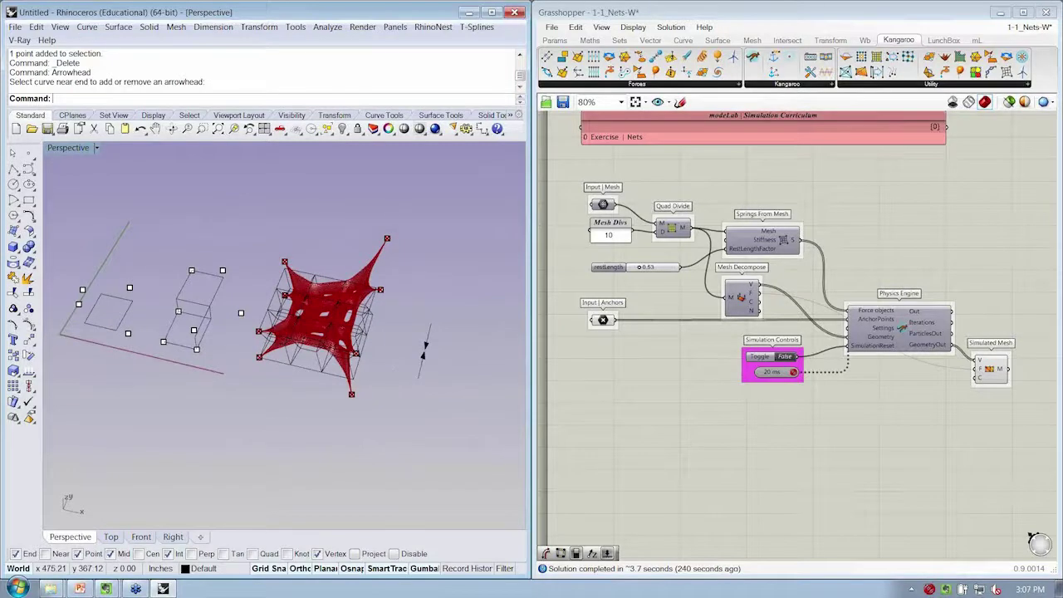
right_drag(497, 273, 436, 322)
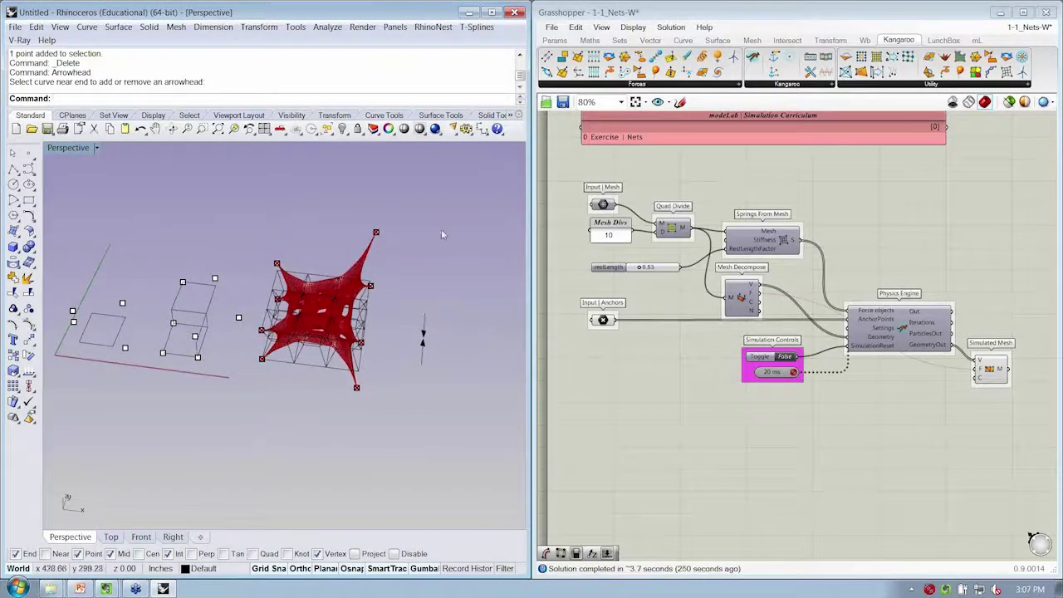
right_drag(441, 238, 407, 287)
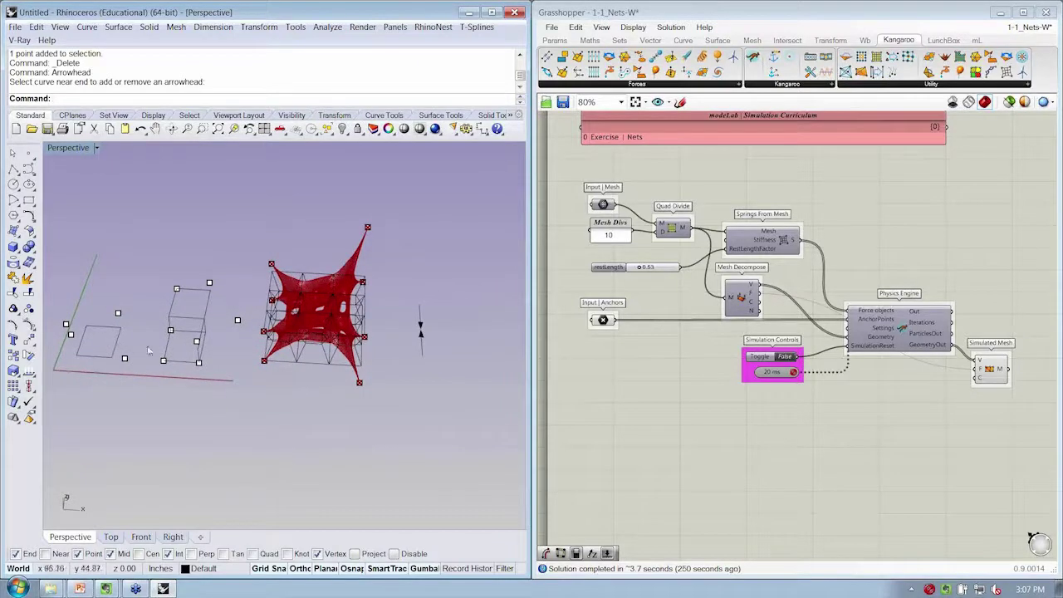
shift+right_drag(122, 328, 146, 333)
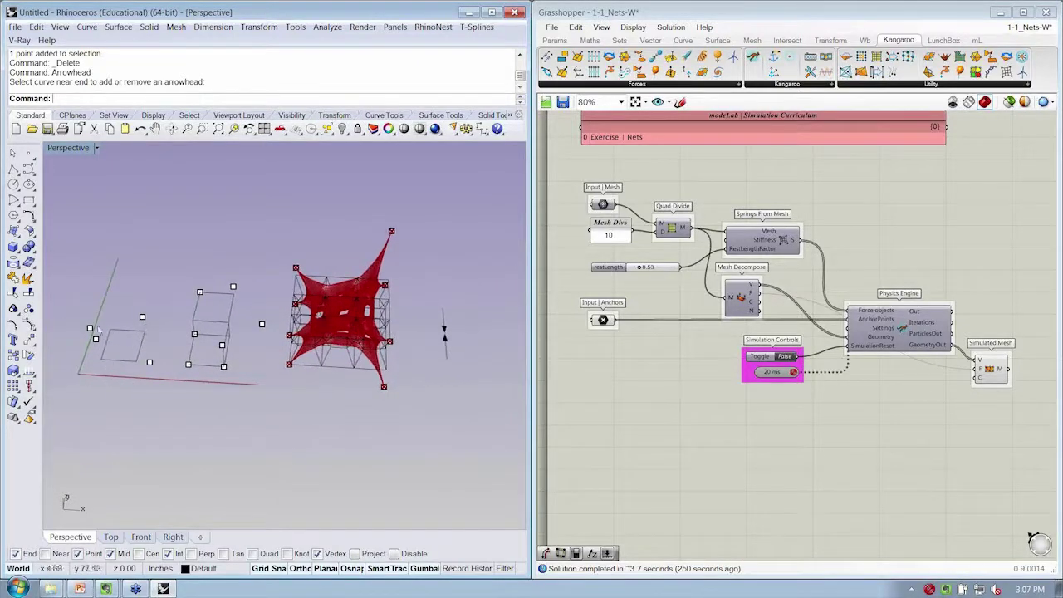
right_drag(211, 353, 169, 403)
shift+right_drag(362, 370, 180, 397)
scroll(262, 390, up, 3)
right_drag(116, 354, 332, 370)
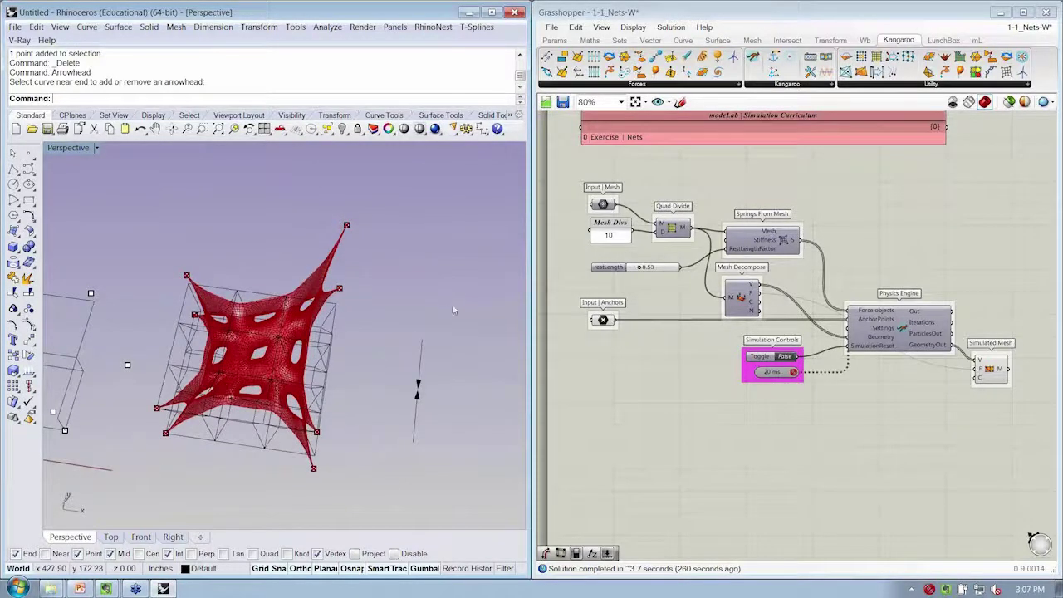
right_drag(453, 304, 395, 285)
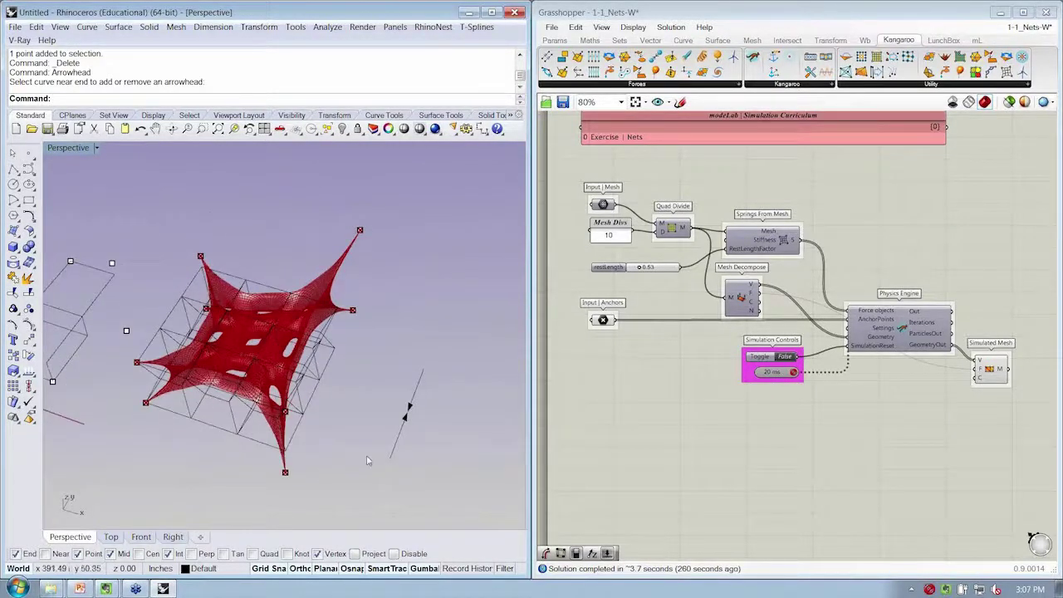